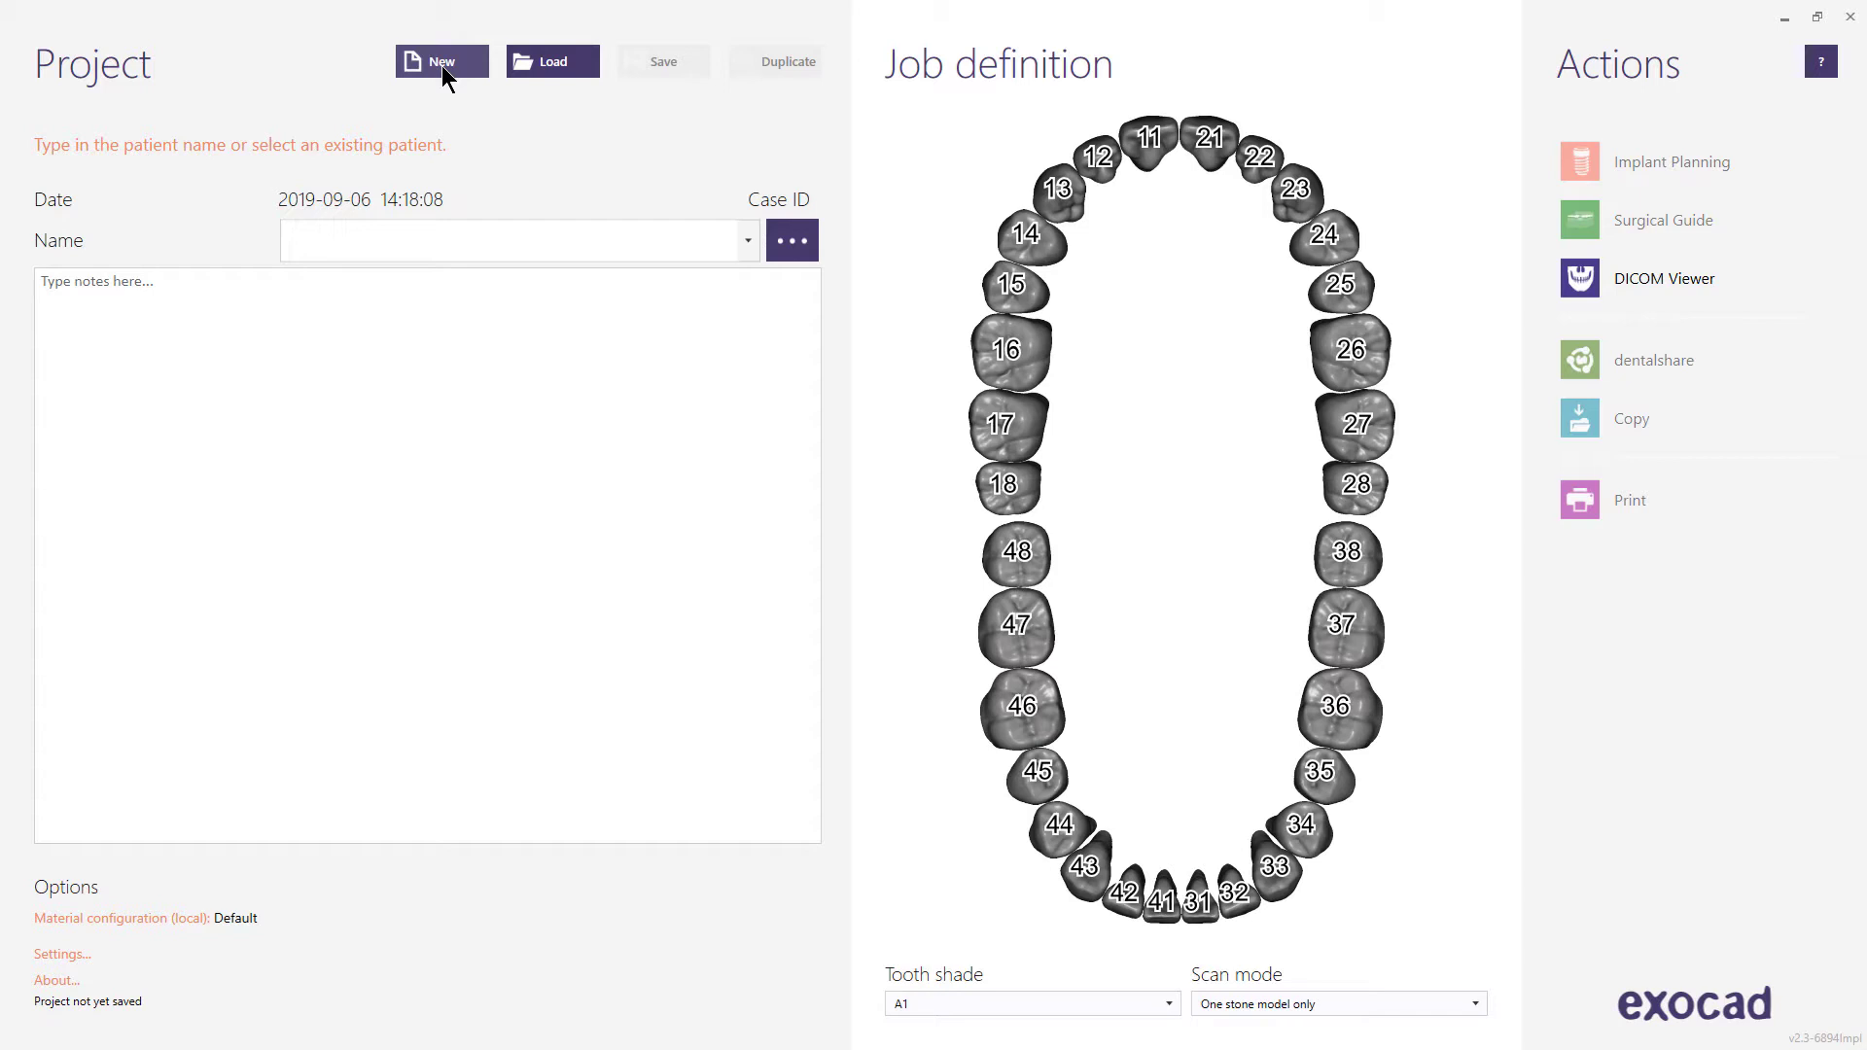
# - Create a new project dated 2019-09-10 with no patient chosen and tooth 13 left unassigned
pyautogui.click(442, 65)
pyautogui.click(789, 243)
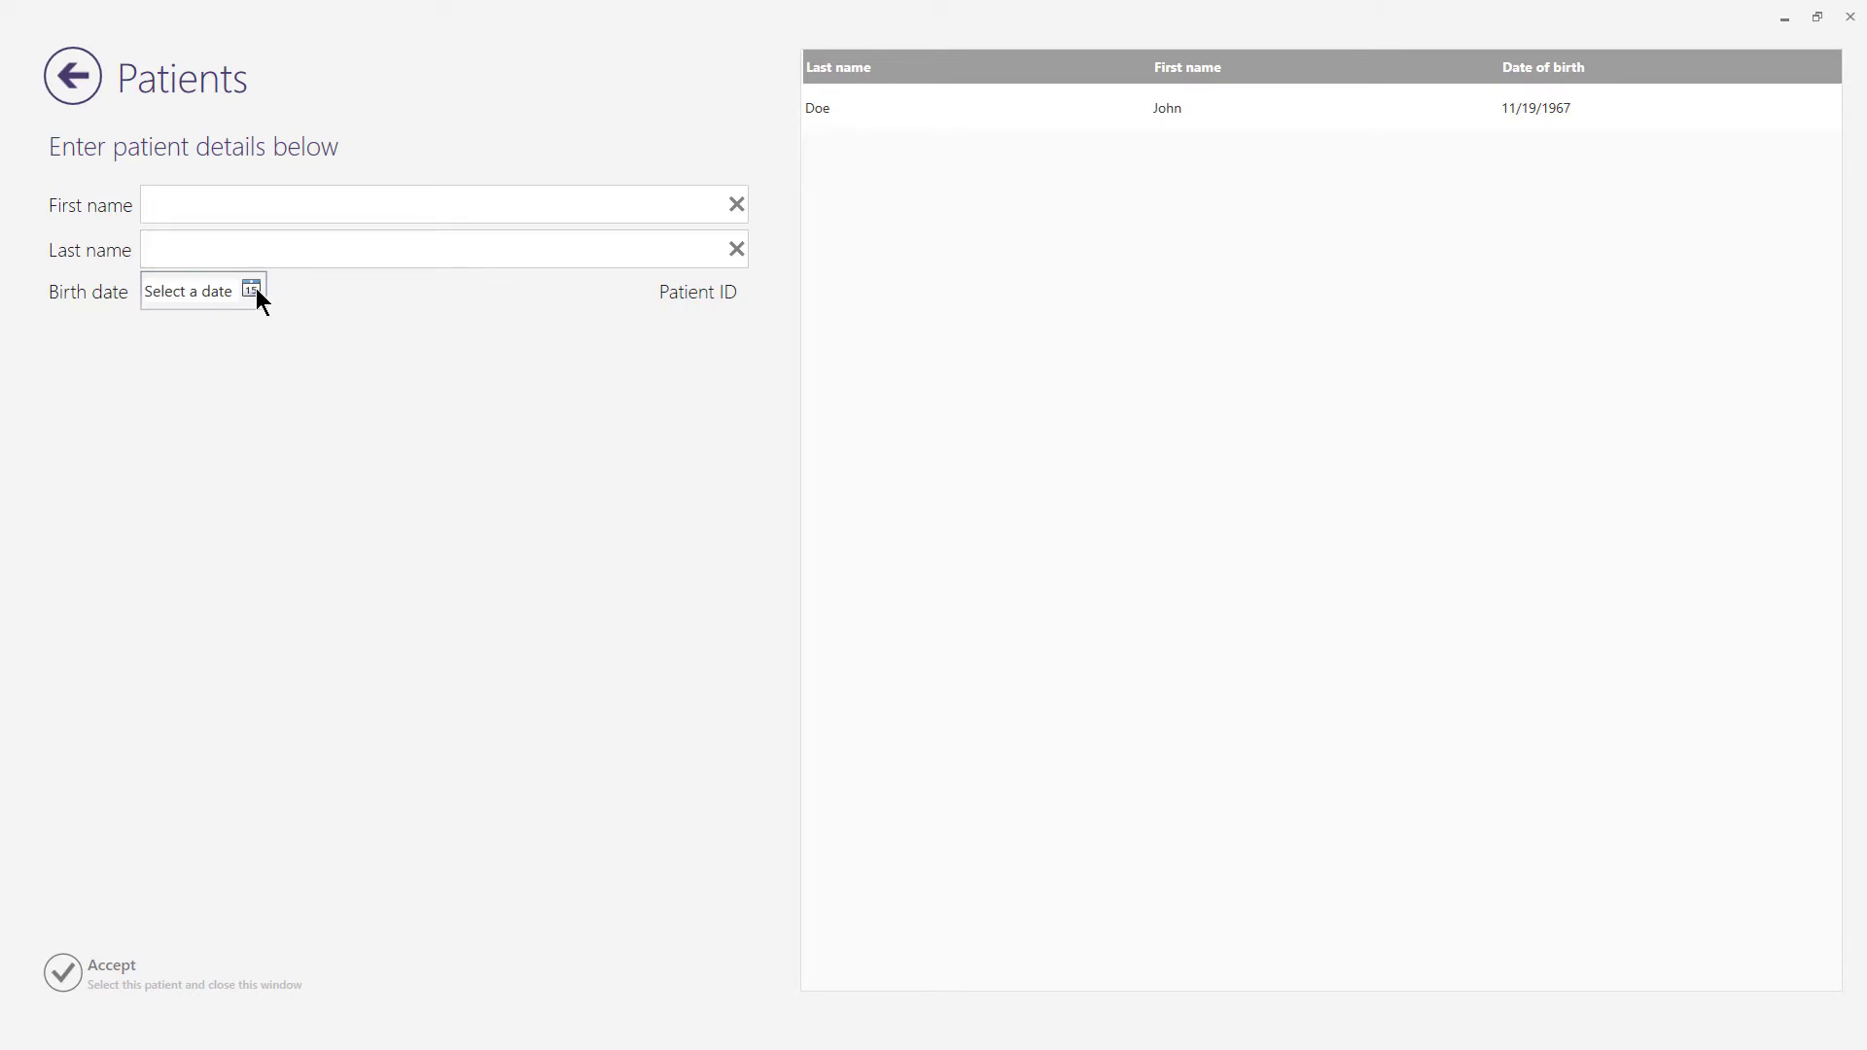
pyautogui.click(81, 81)
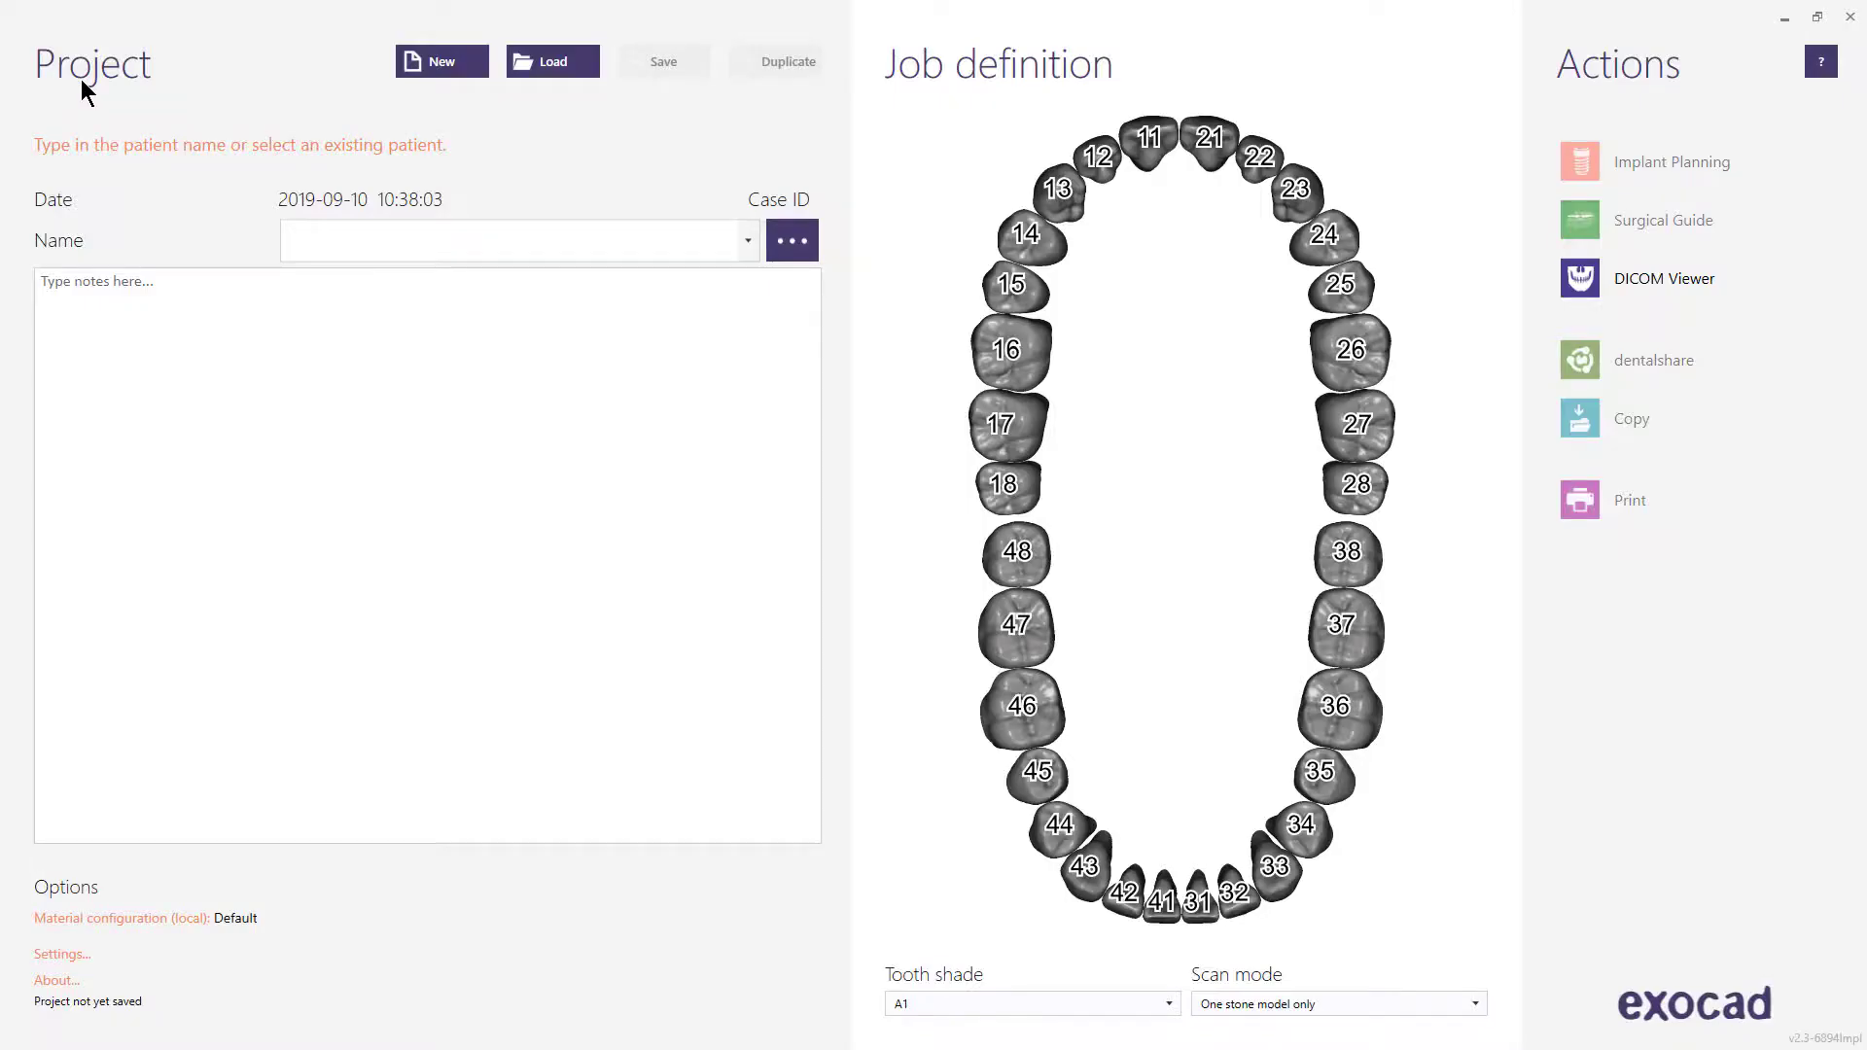
pyautogui.click(1048, 188)
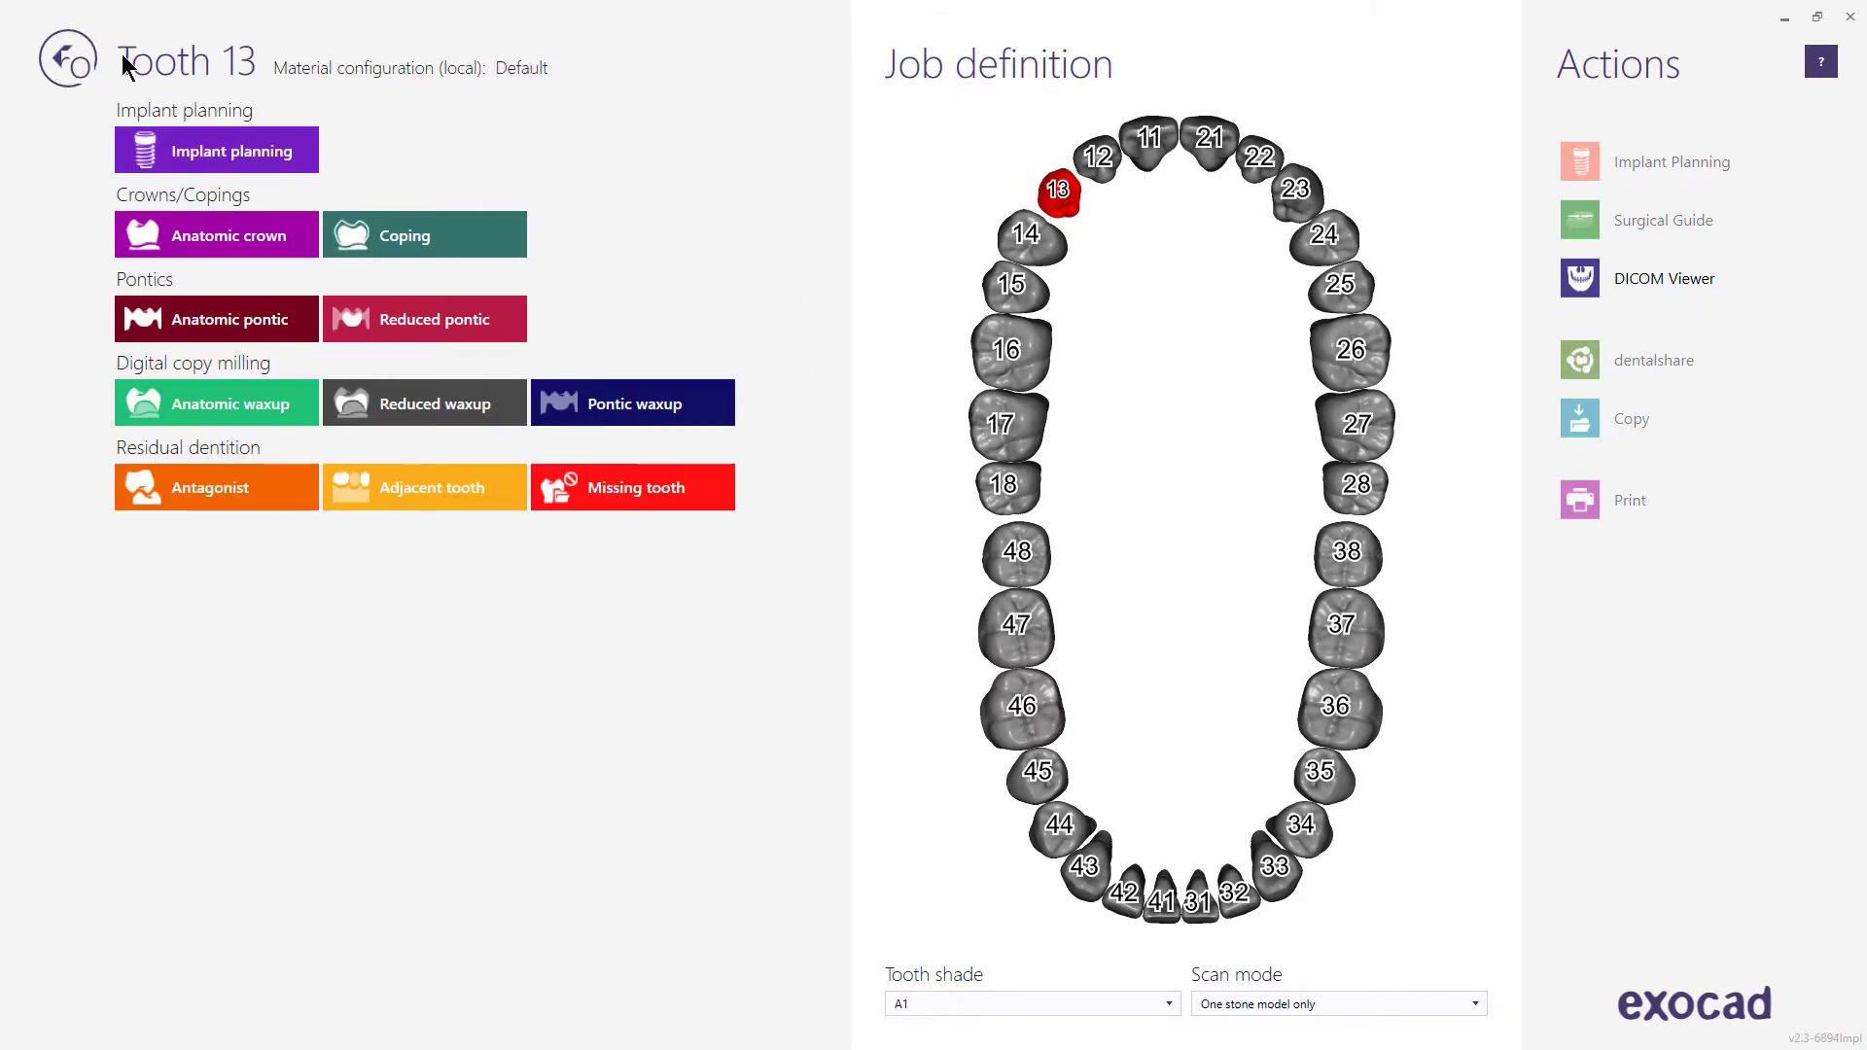
pyautogui.click(62, 54)
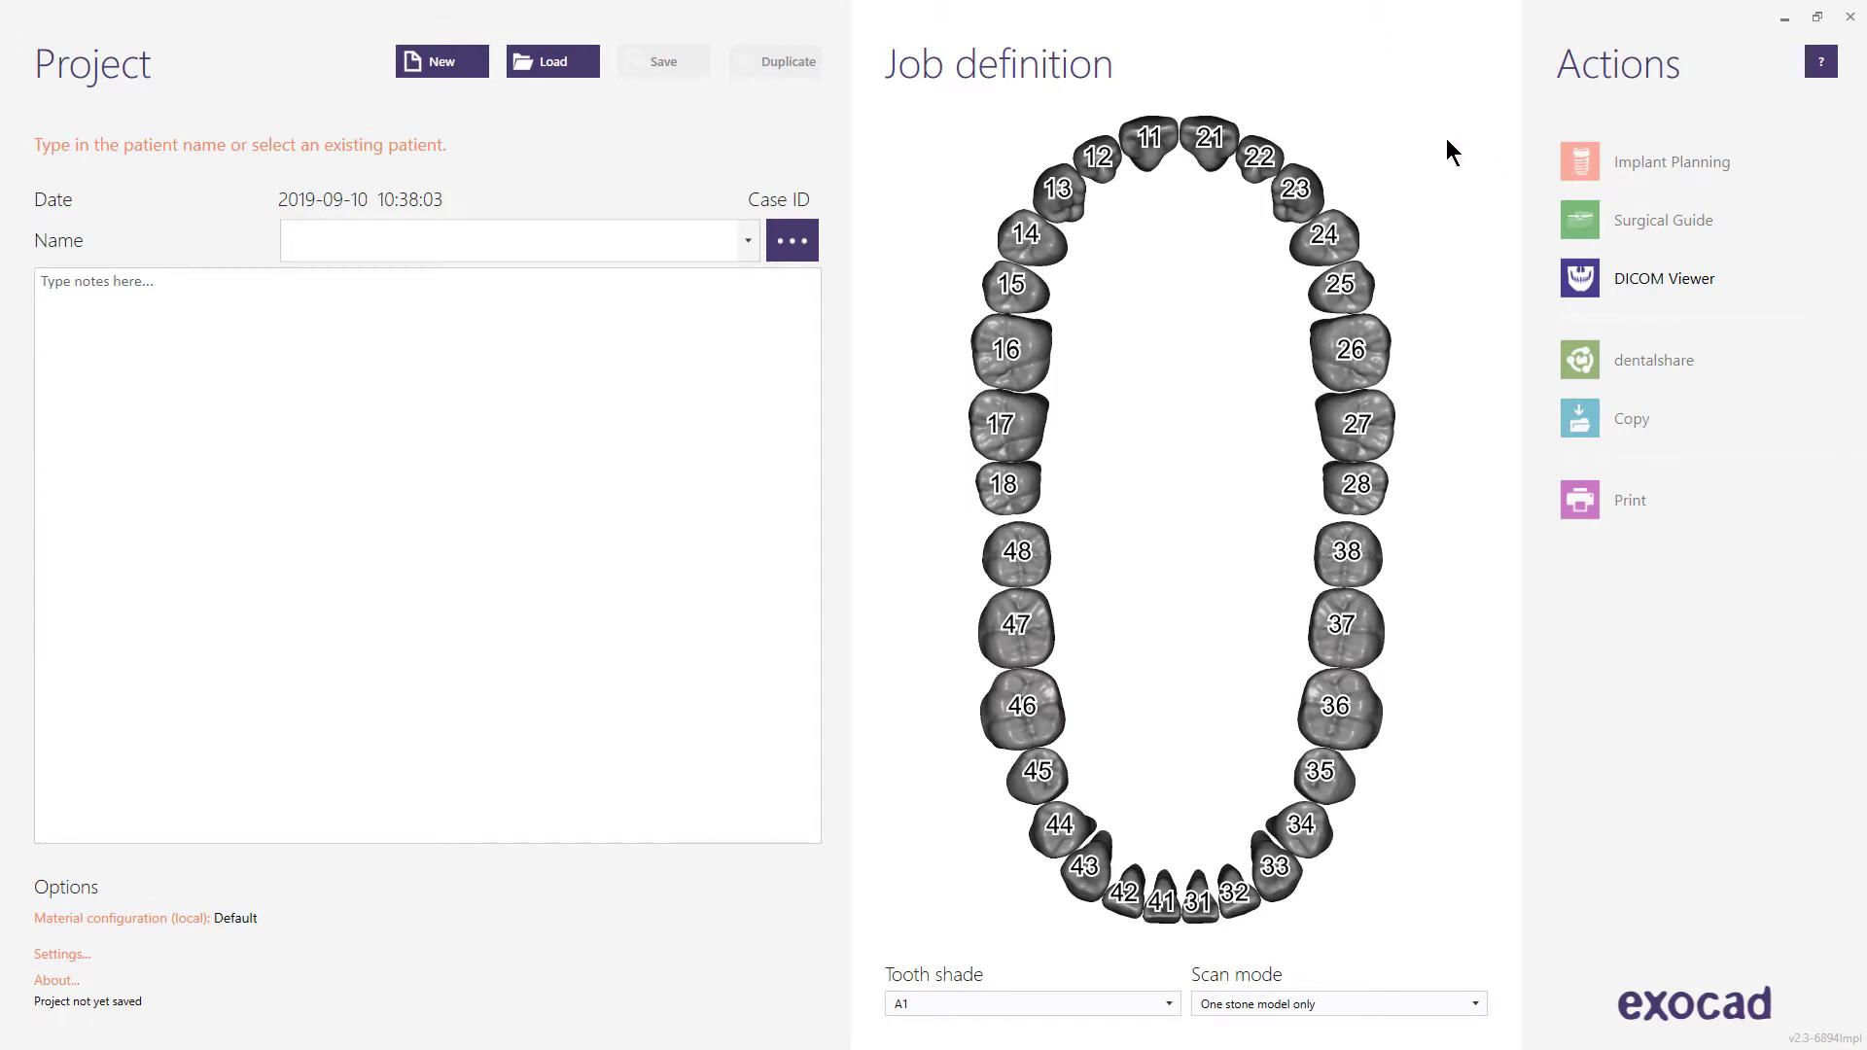
# - Load the saved 2018-07-02 patient project and launch Implant Planning for its tooth 36 crown
pyautogui.click(552, 64)
pyautogui.click(586, 201)
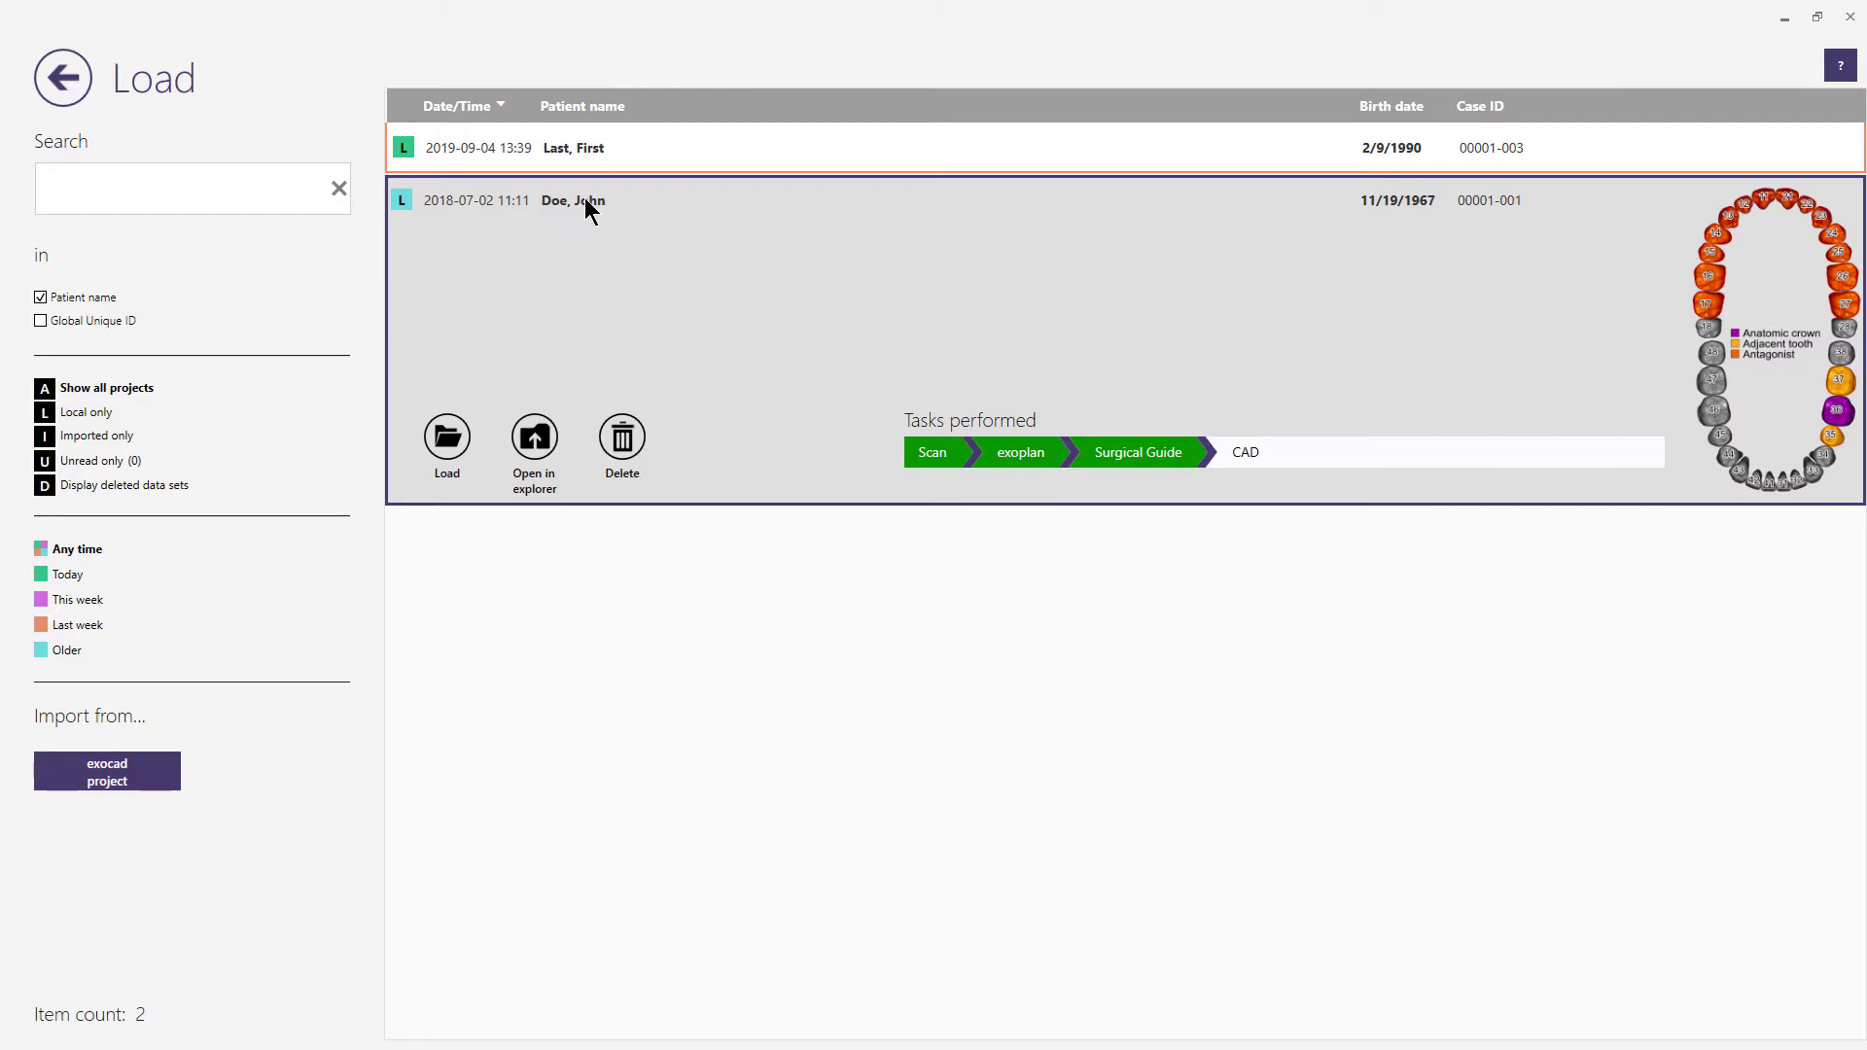
pyautogui.doubleClick(585, 201)
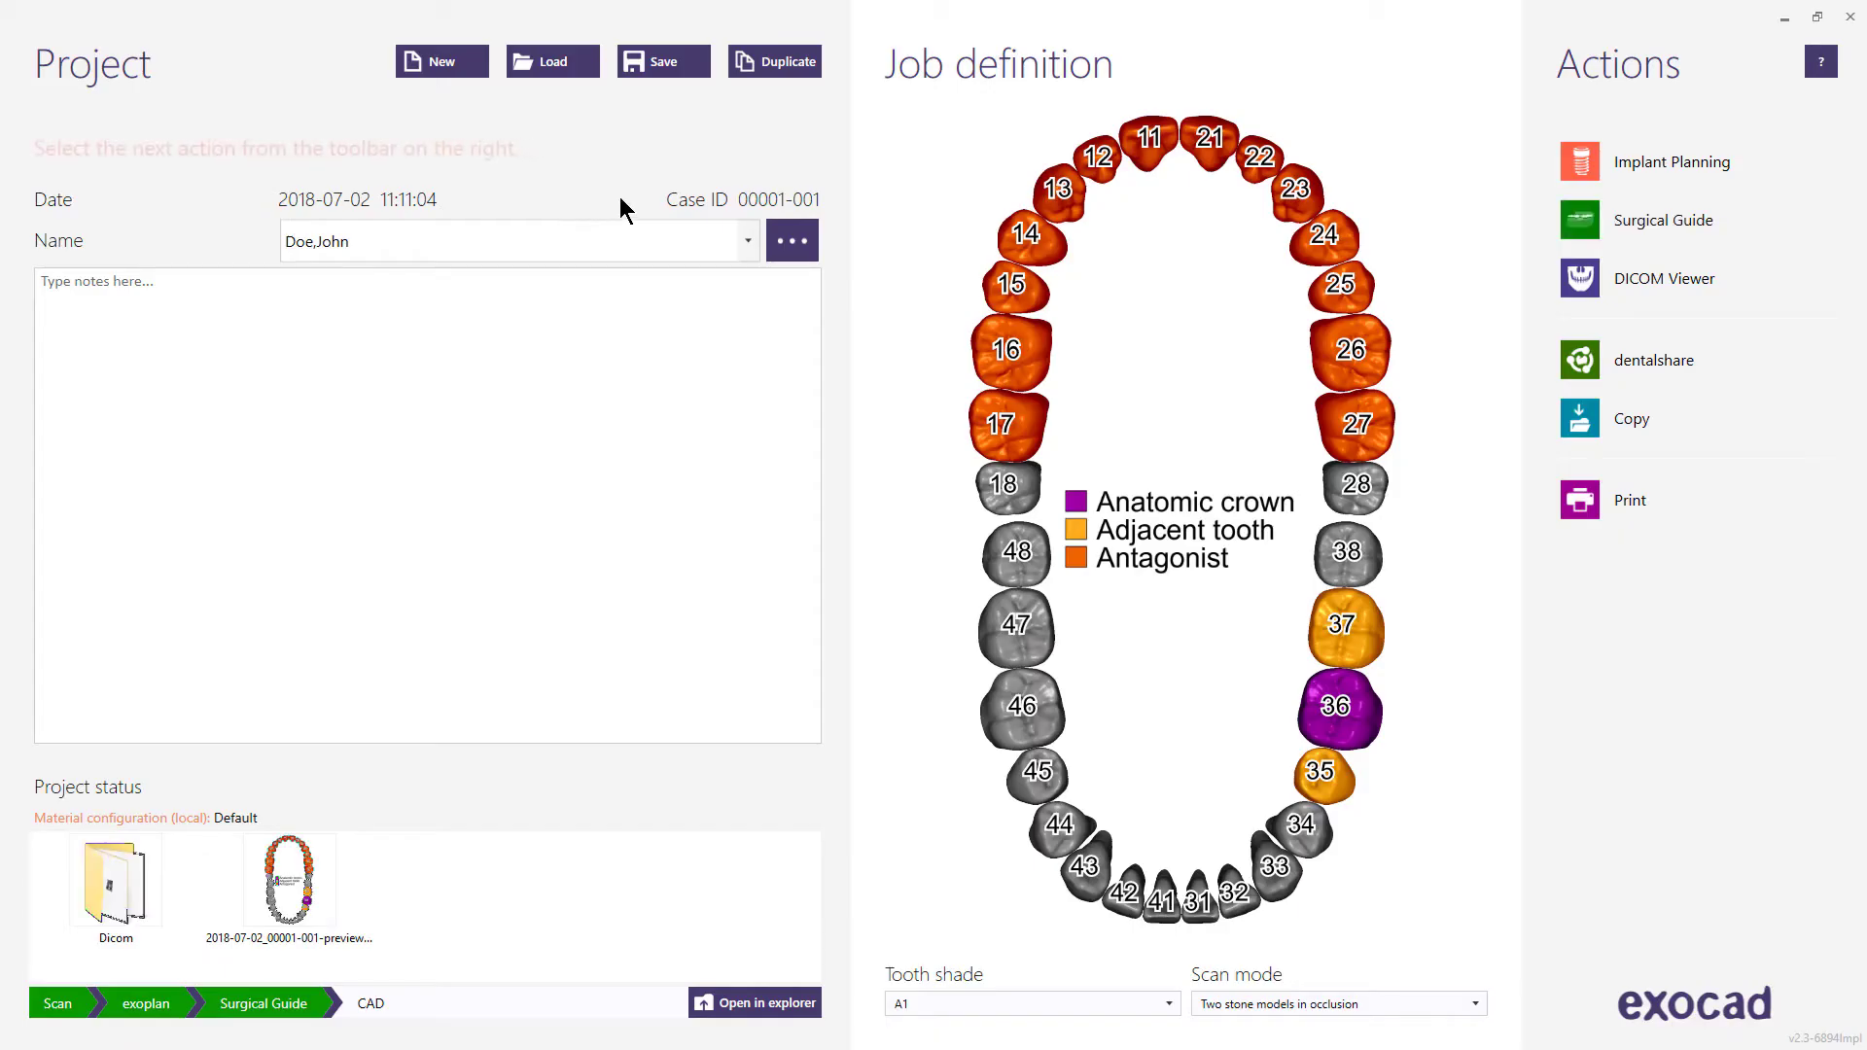
pyautogui.click(1617, 171)
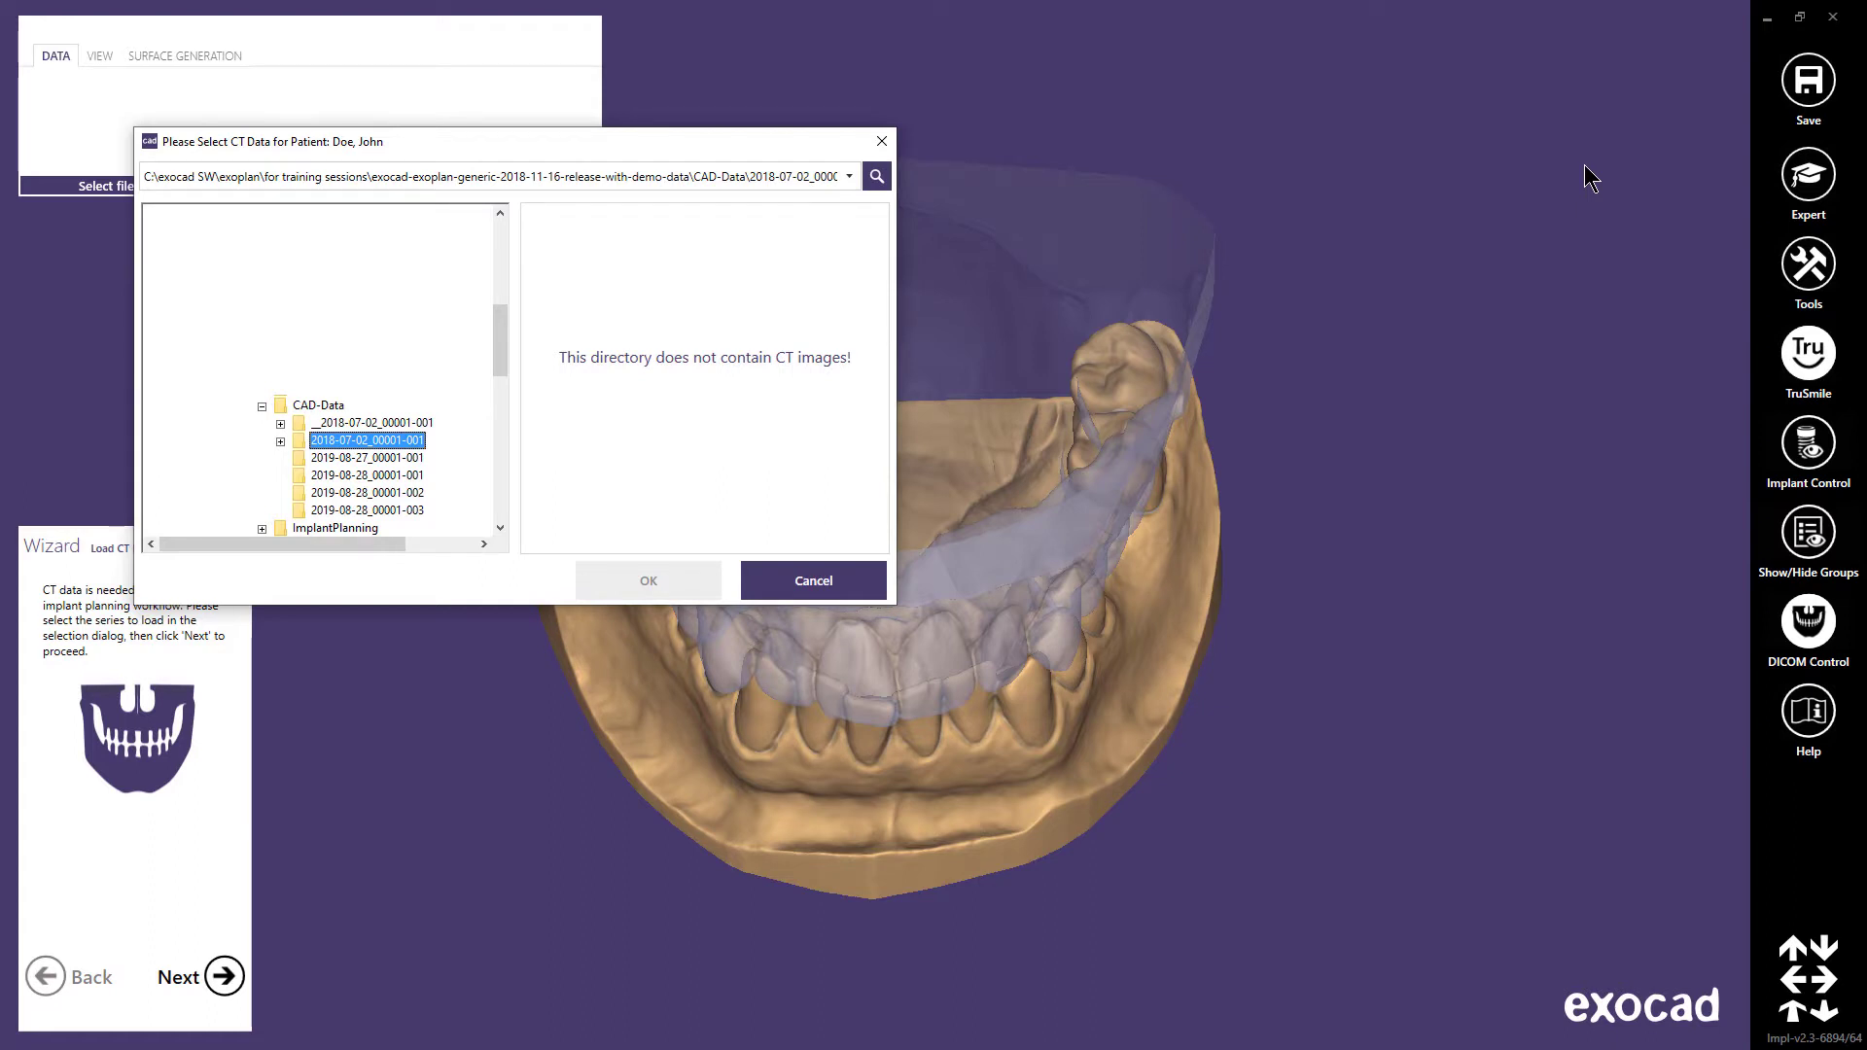
# - Load the Pre-treatment 2016-03-18 CBCT series (441 images) from the 2018-07-02_00001-001 Dicom folder
pyautogui.click(280, 441)
pyautogui.click(345, 458)
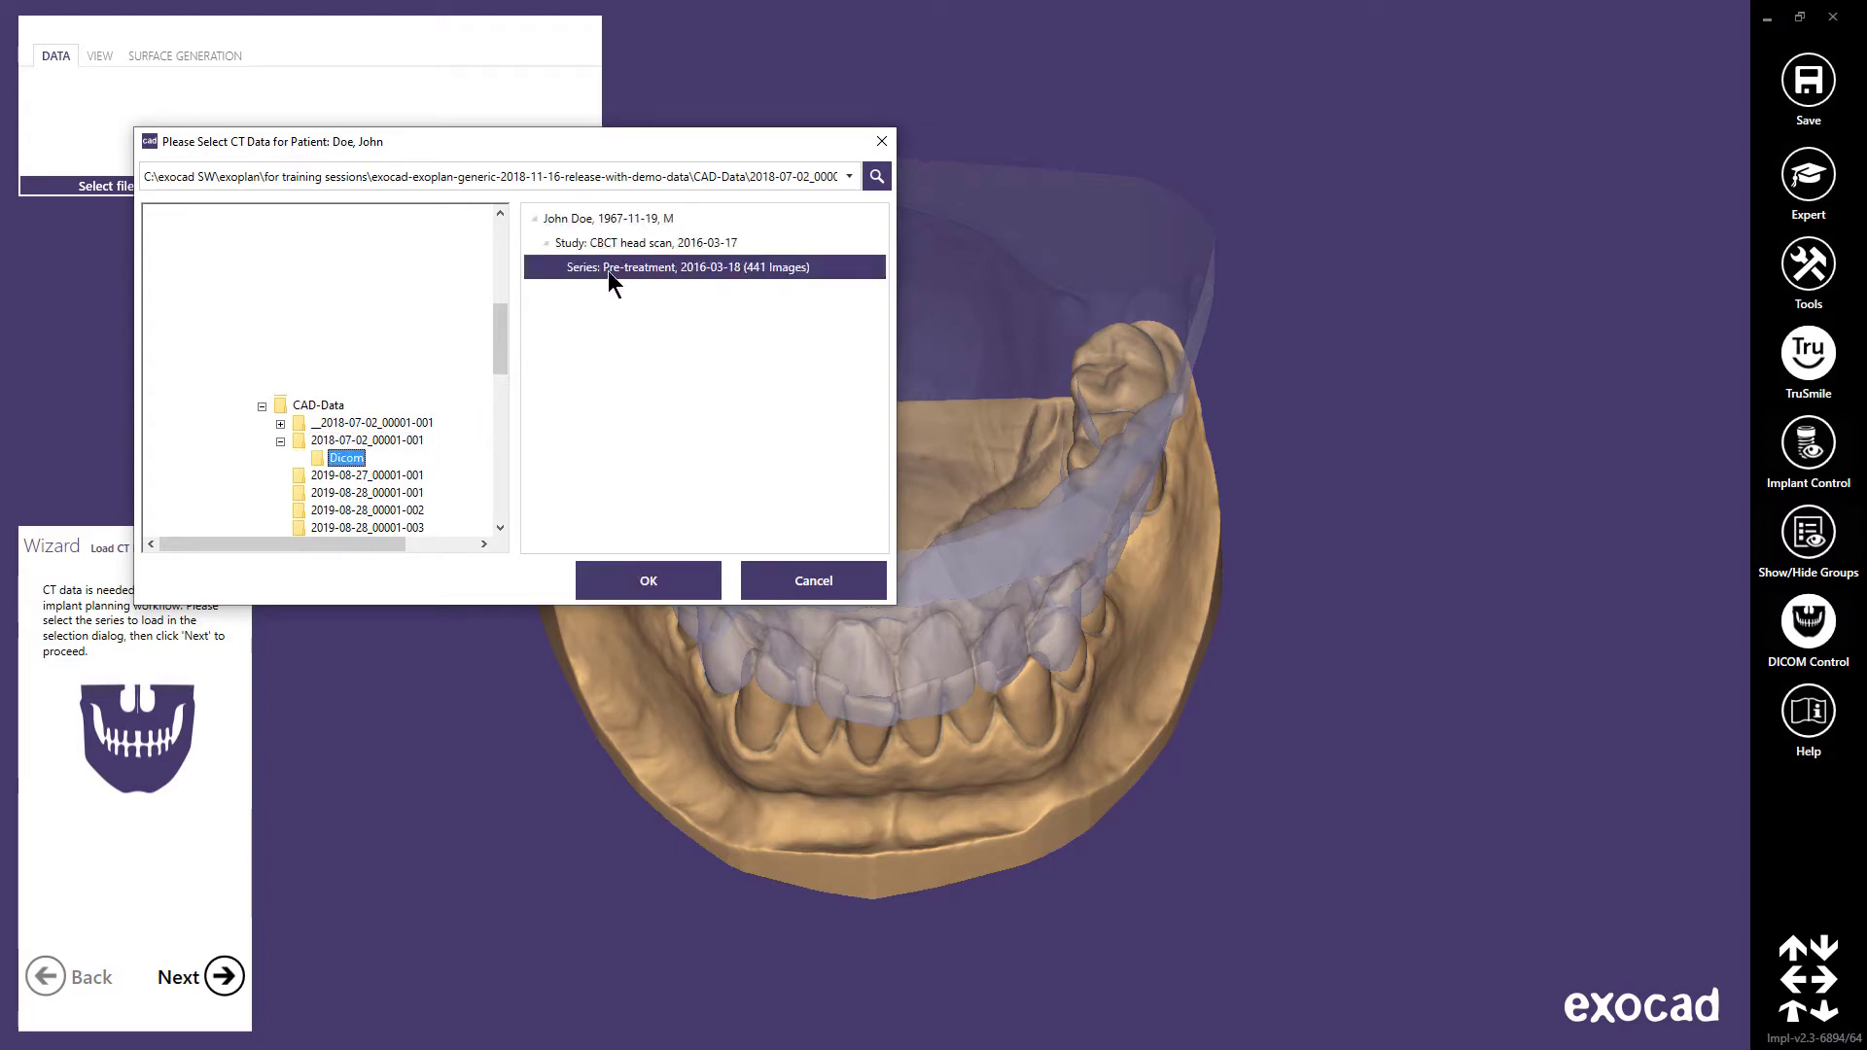
pyautogui.click(645, 578)
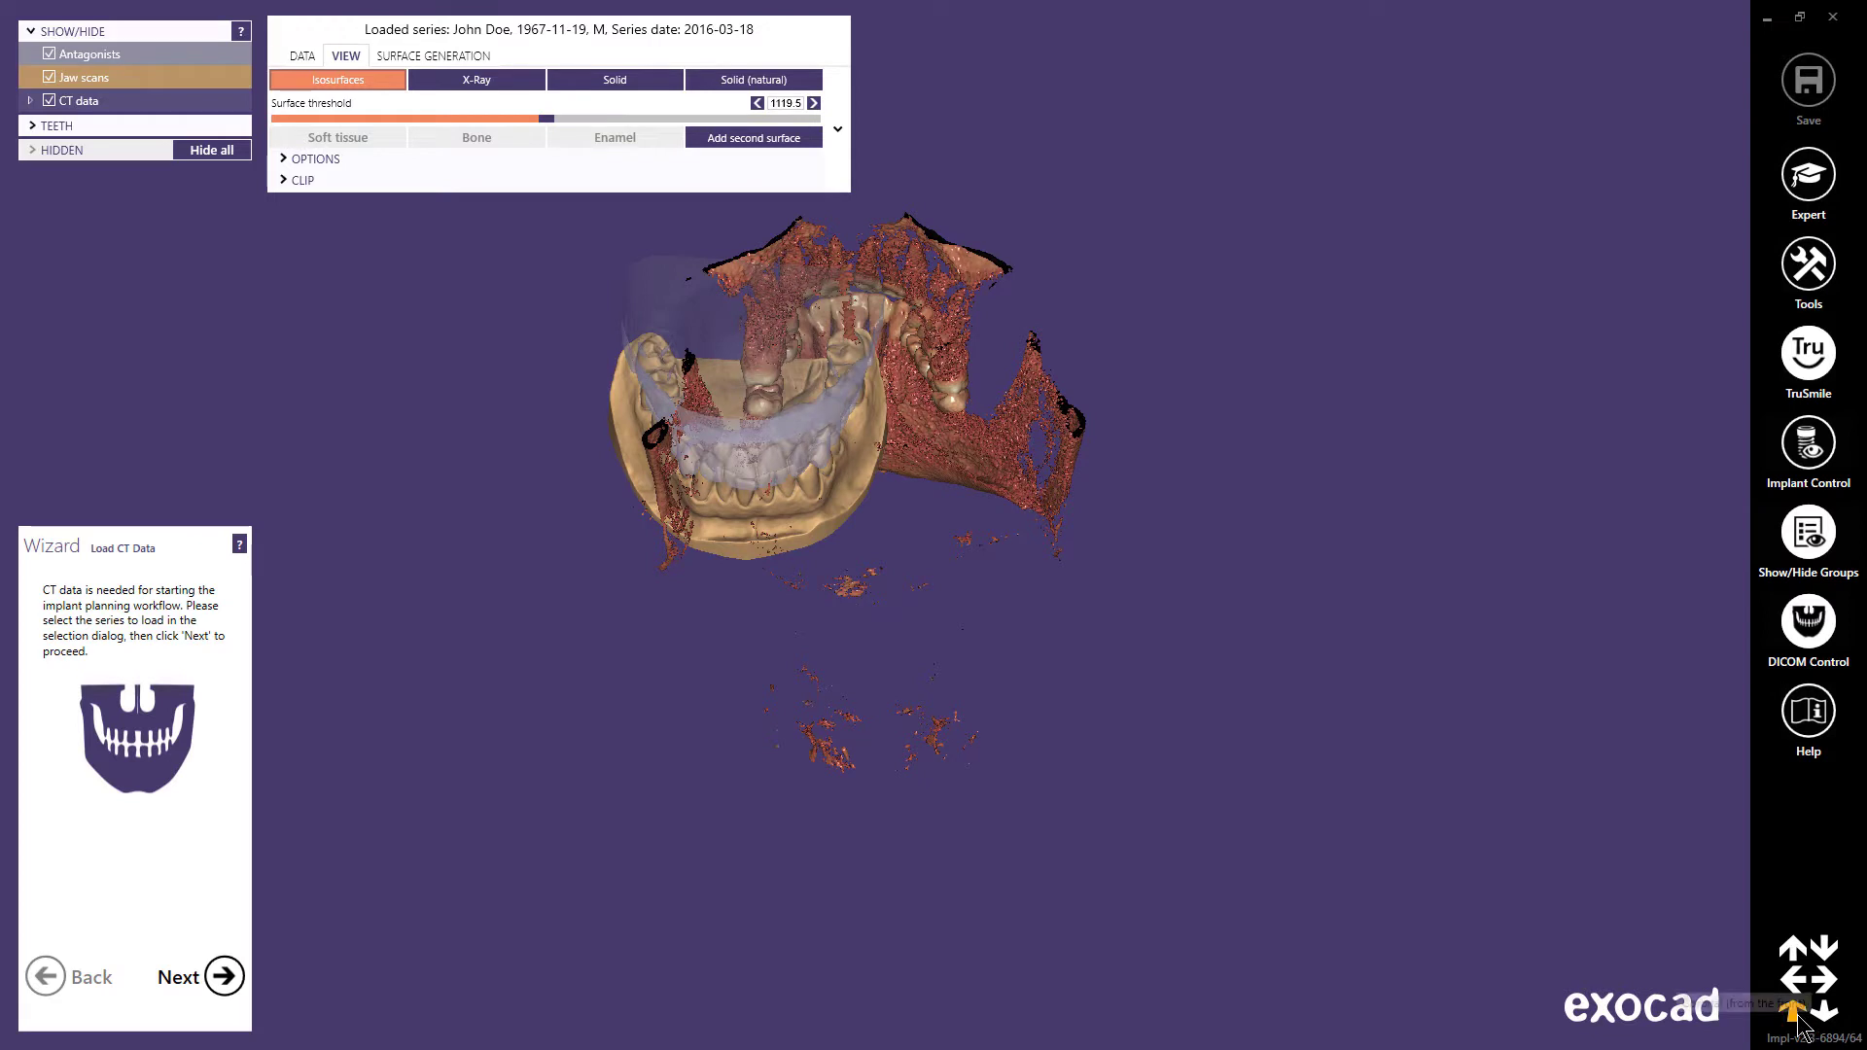
# - Lower the CT surface threshold to 882 while viewing the head from the side
pyautogui.click(1791, 979)
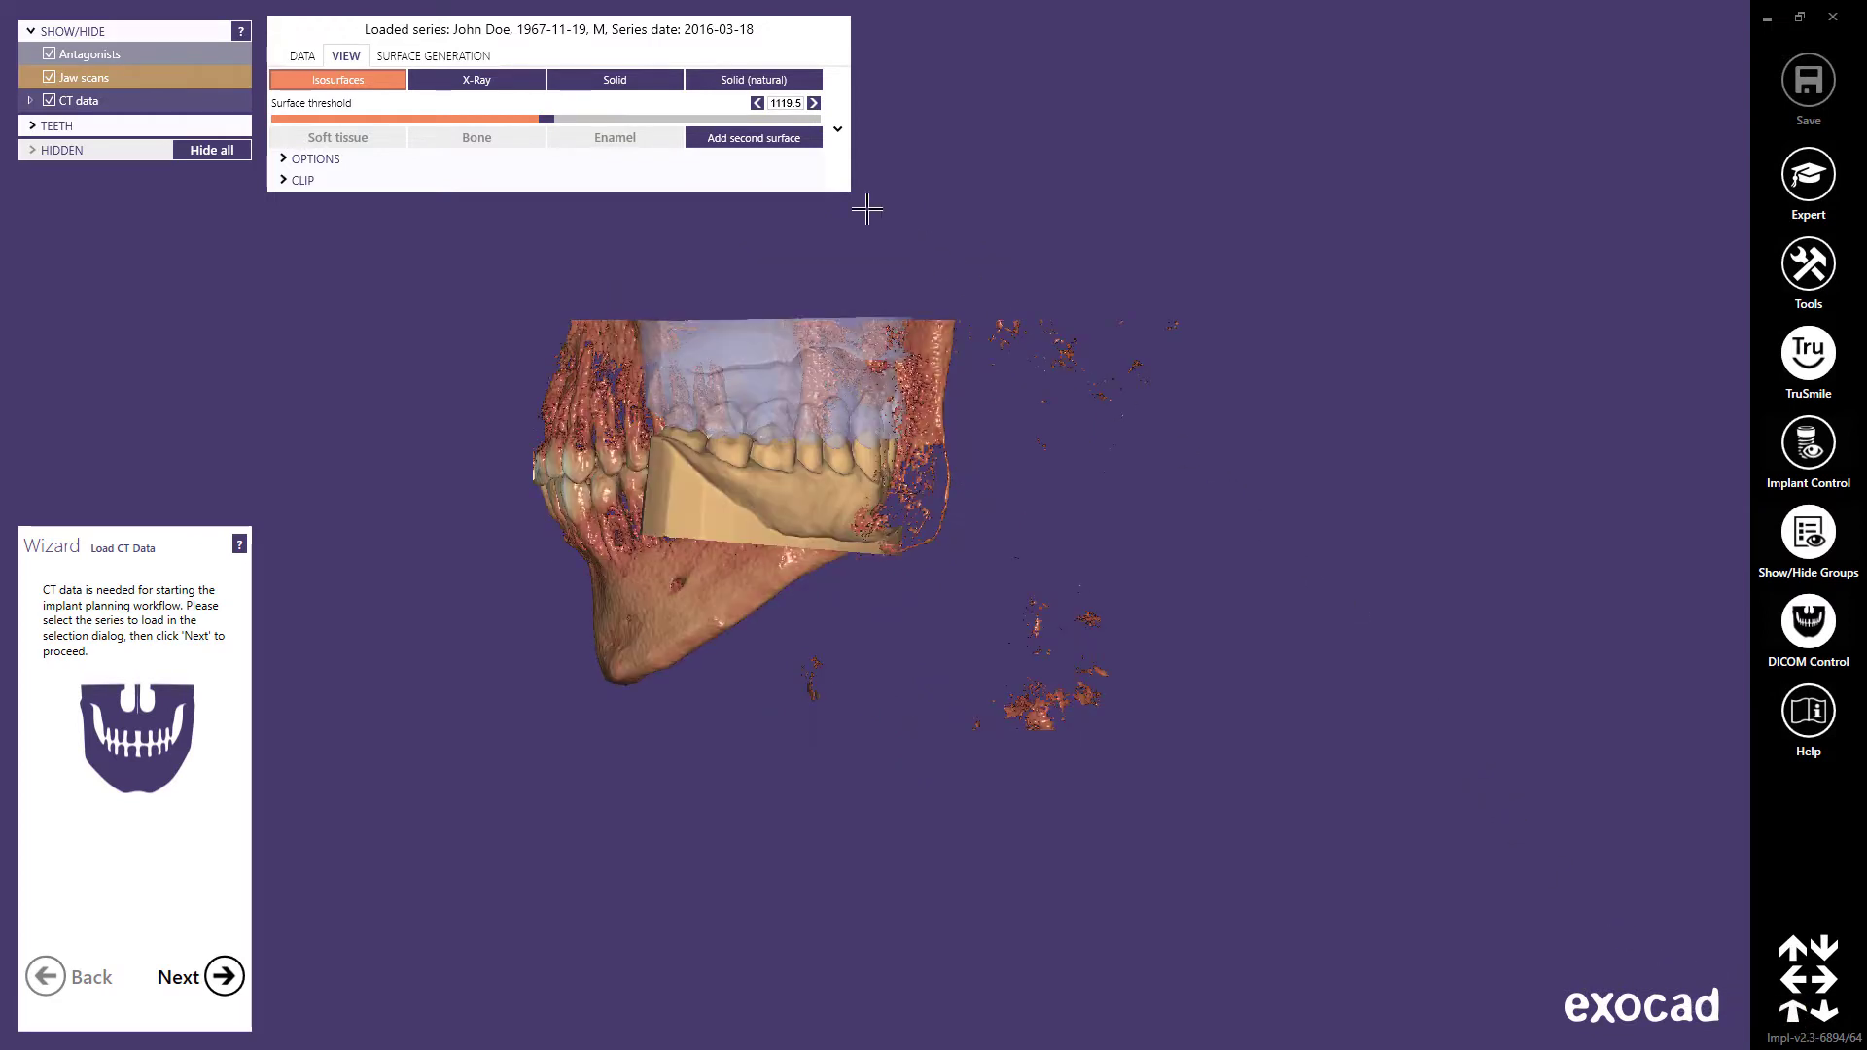
pyautogui.moveTo(549, 117)
pyautogui.mouseDown()
pyautogui.moveTo(601, 121)
pyautogui.moveTo(518, 121)
pyautogui.mouseUp()
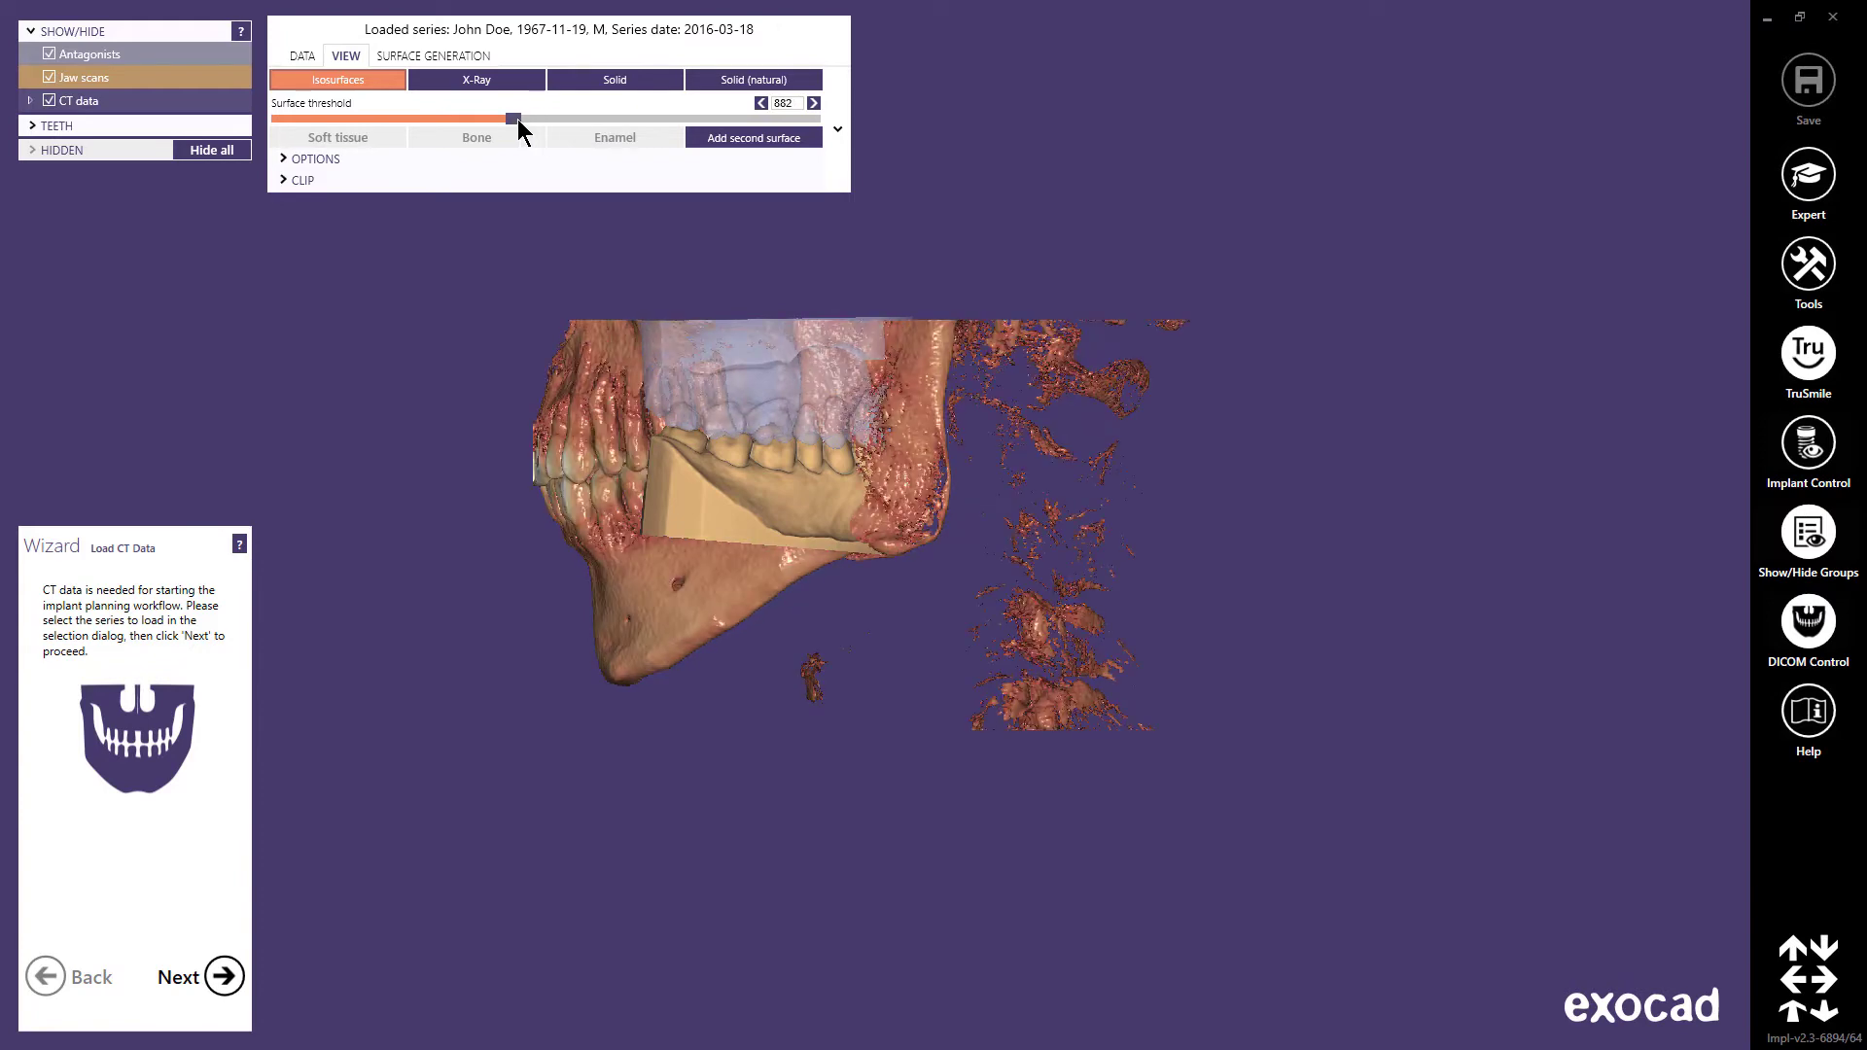
pyautogui.click(225, 977)
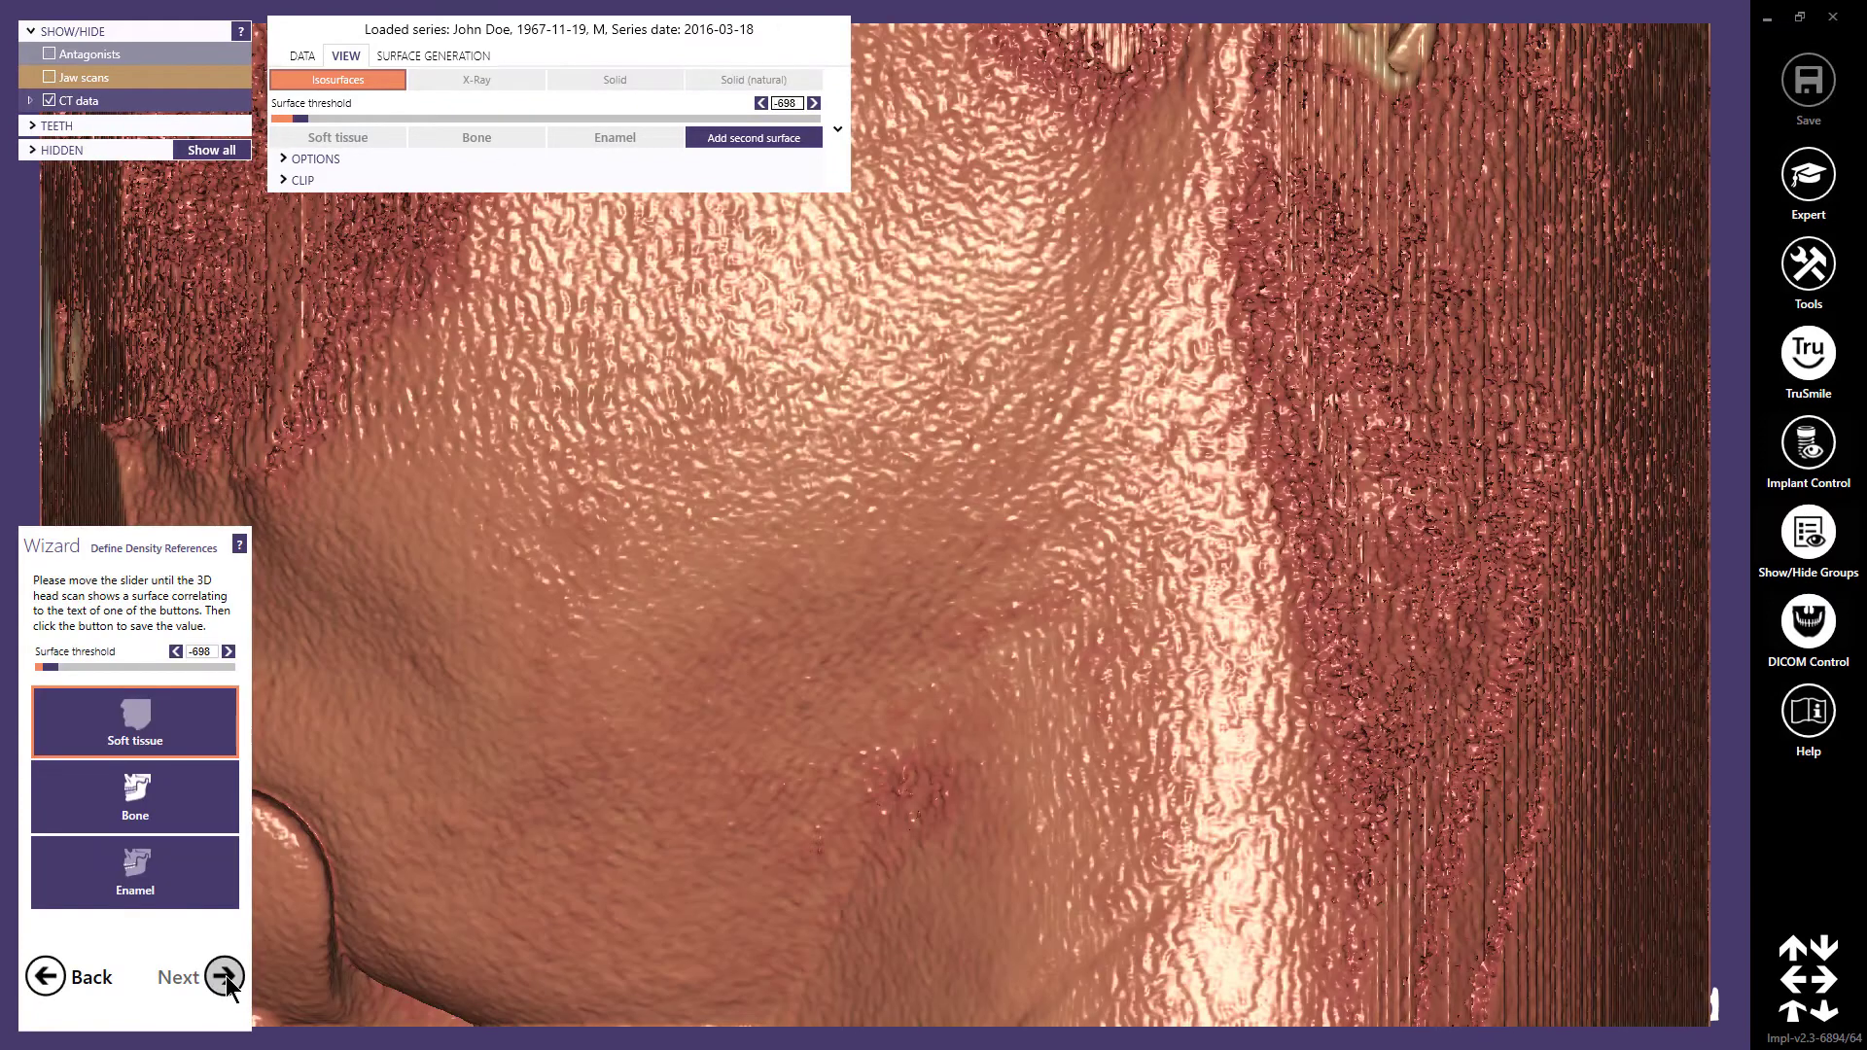
# - Save soft tissue, bone and enamel density references from the CT scan
pyautogui.scroll(-5, 474, 725)
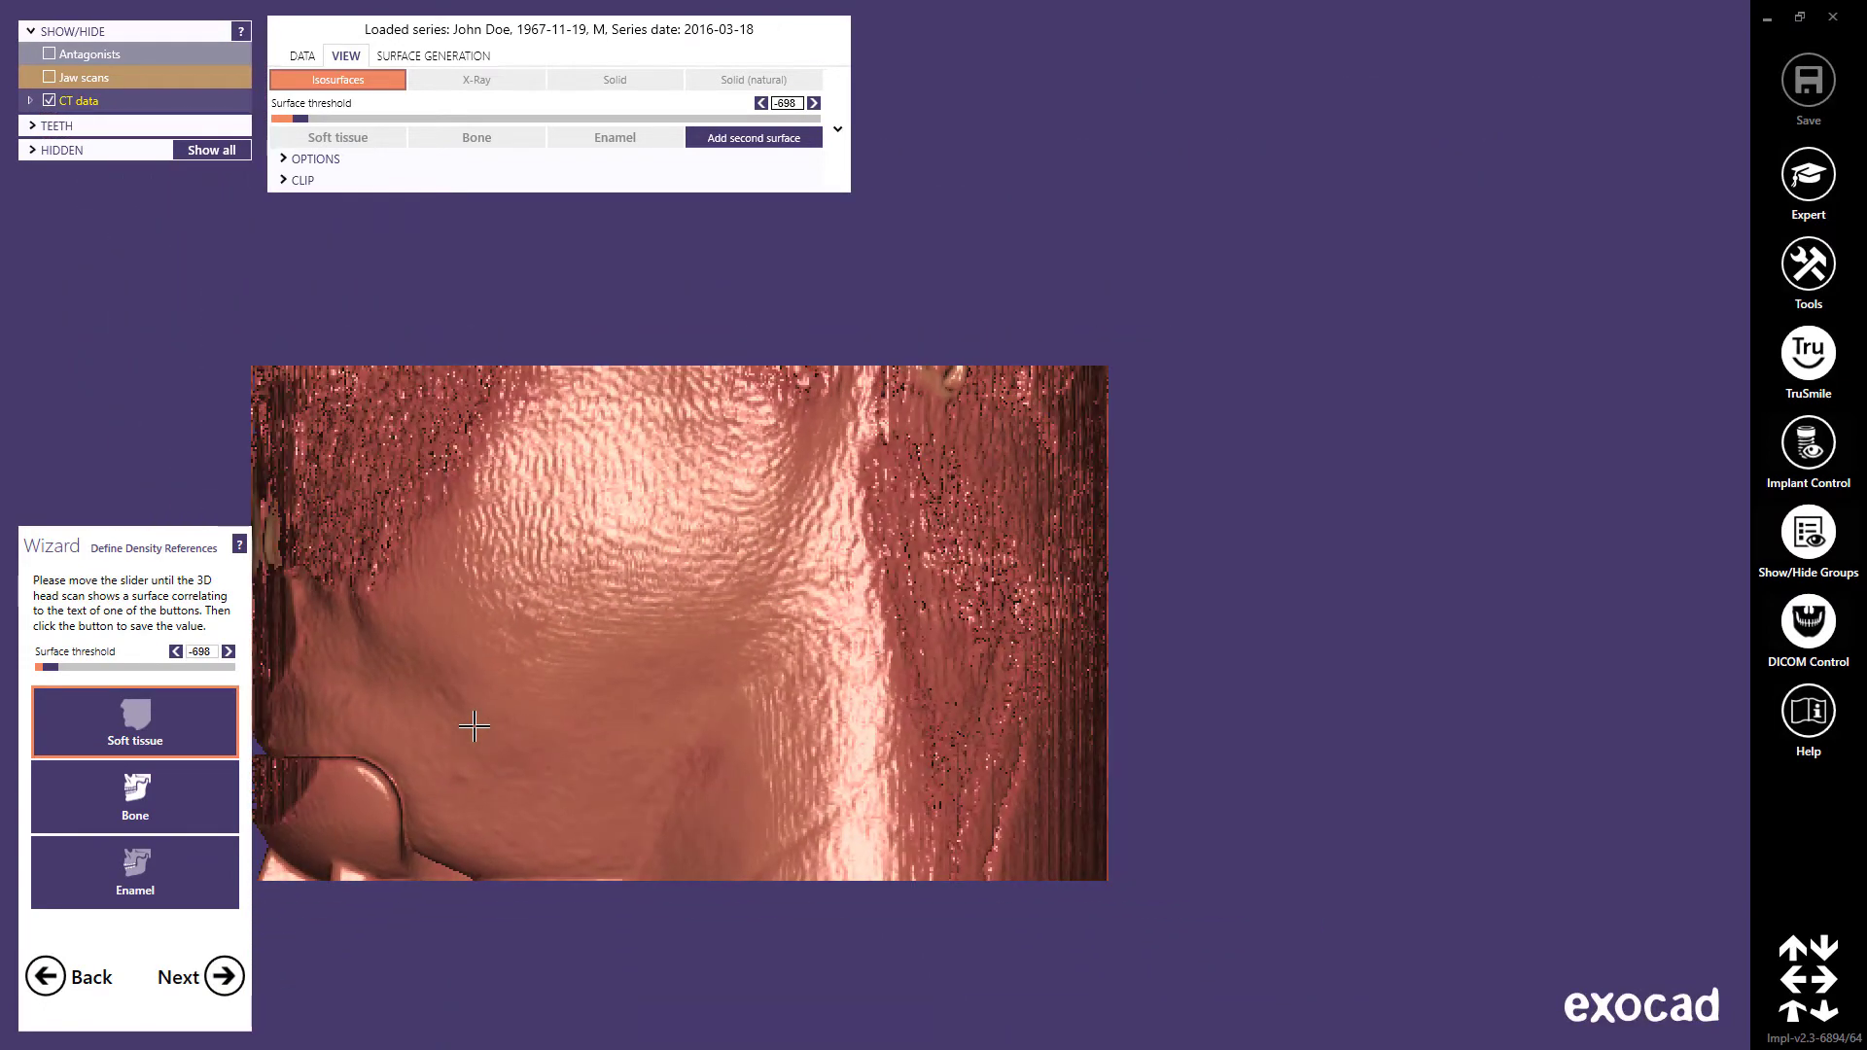
pyautogui.moveTo(503, 717); pyautogui.dragTo(645, 700, button='middle')
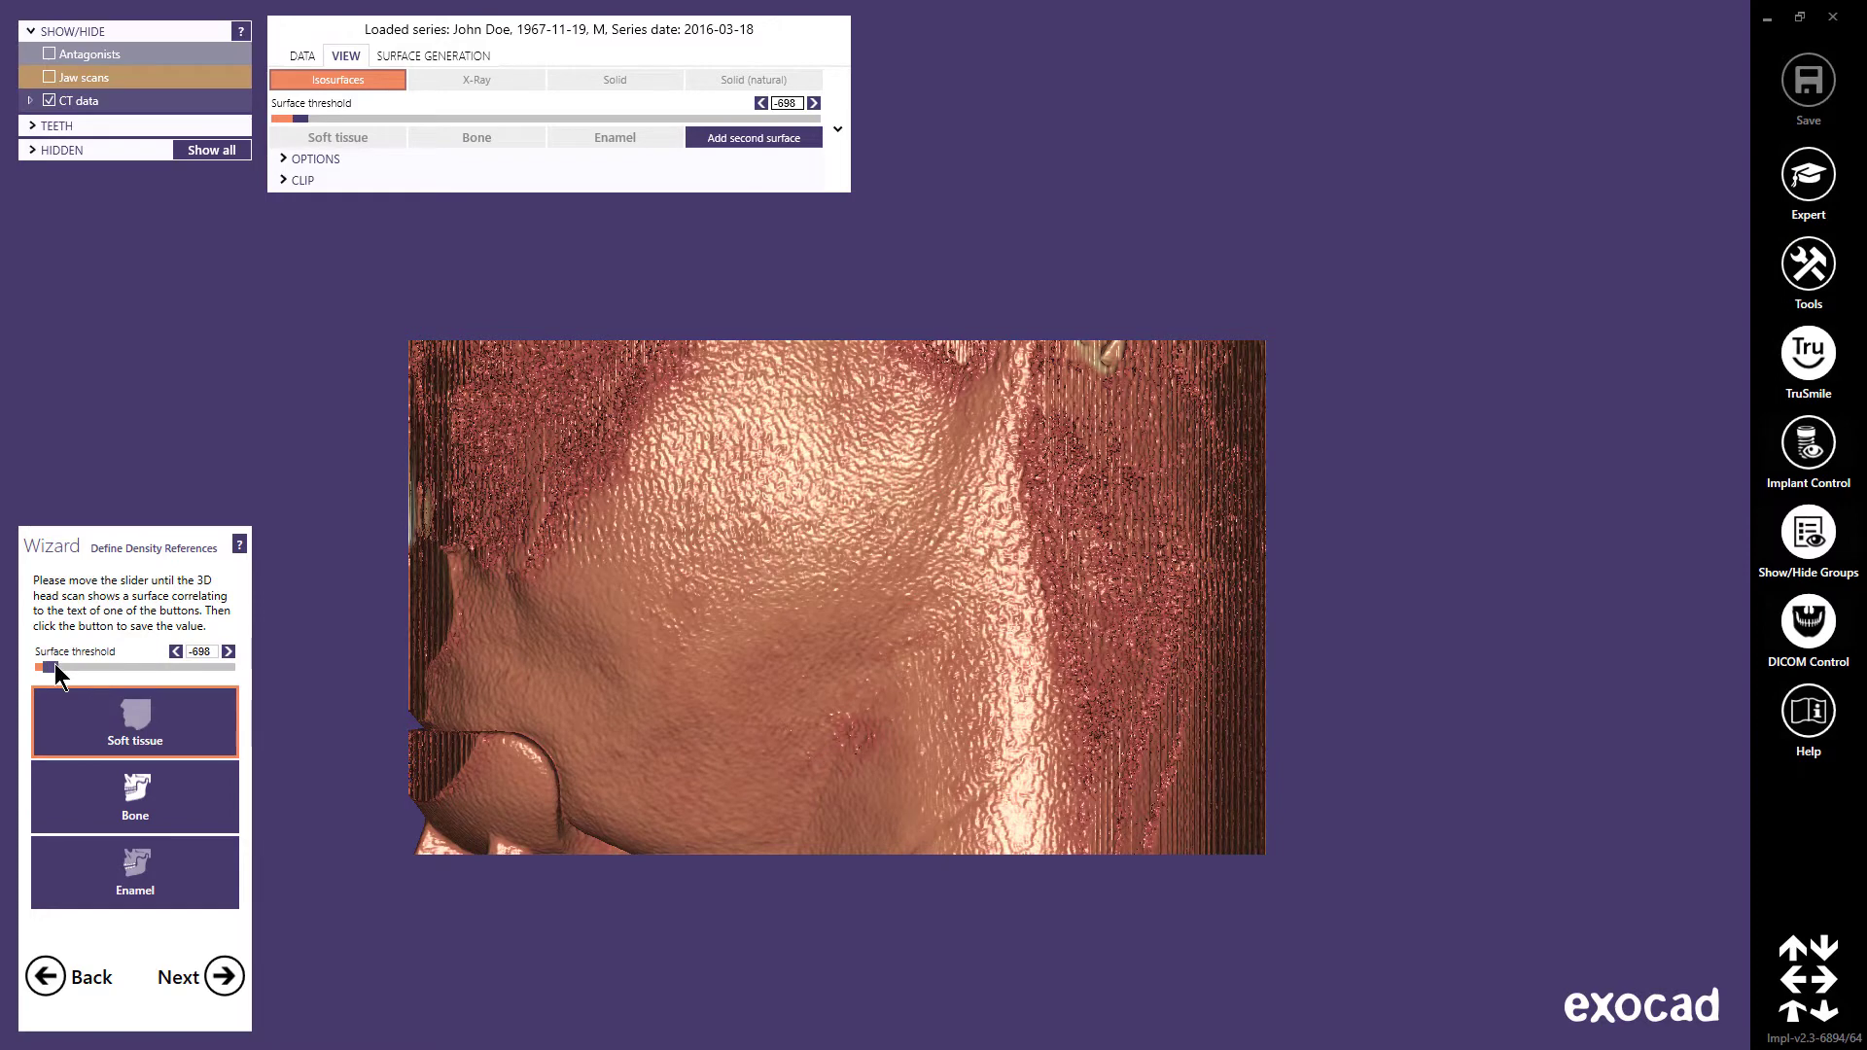
pyautogui.click(95, 720)
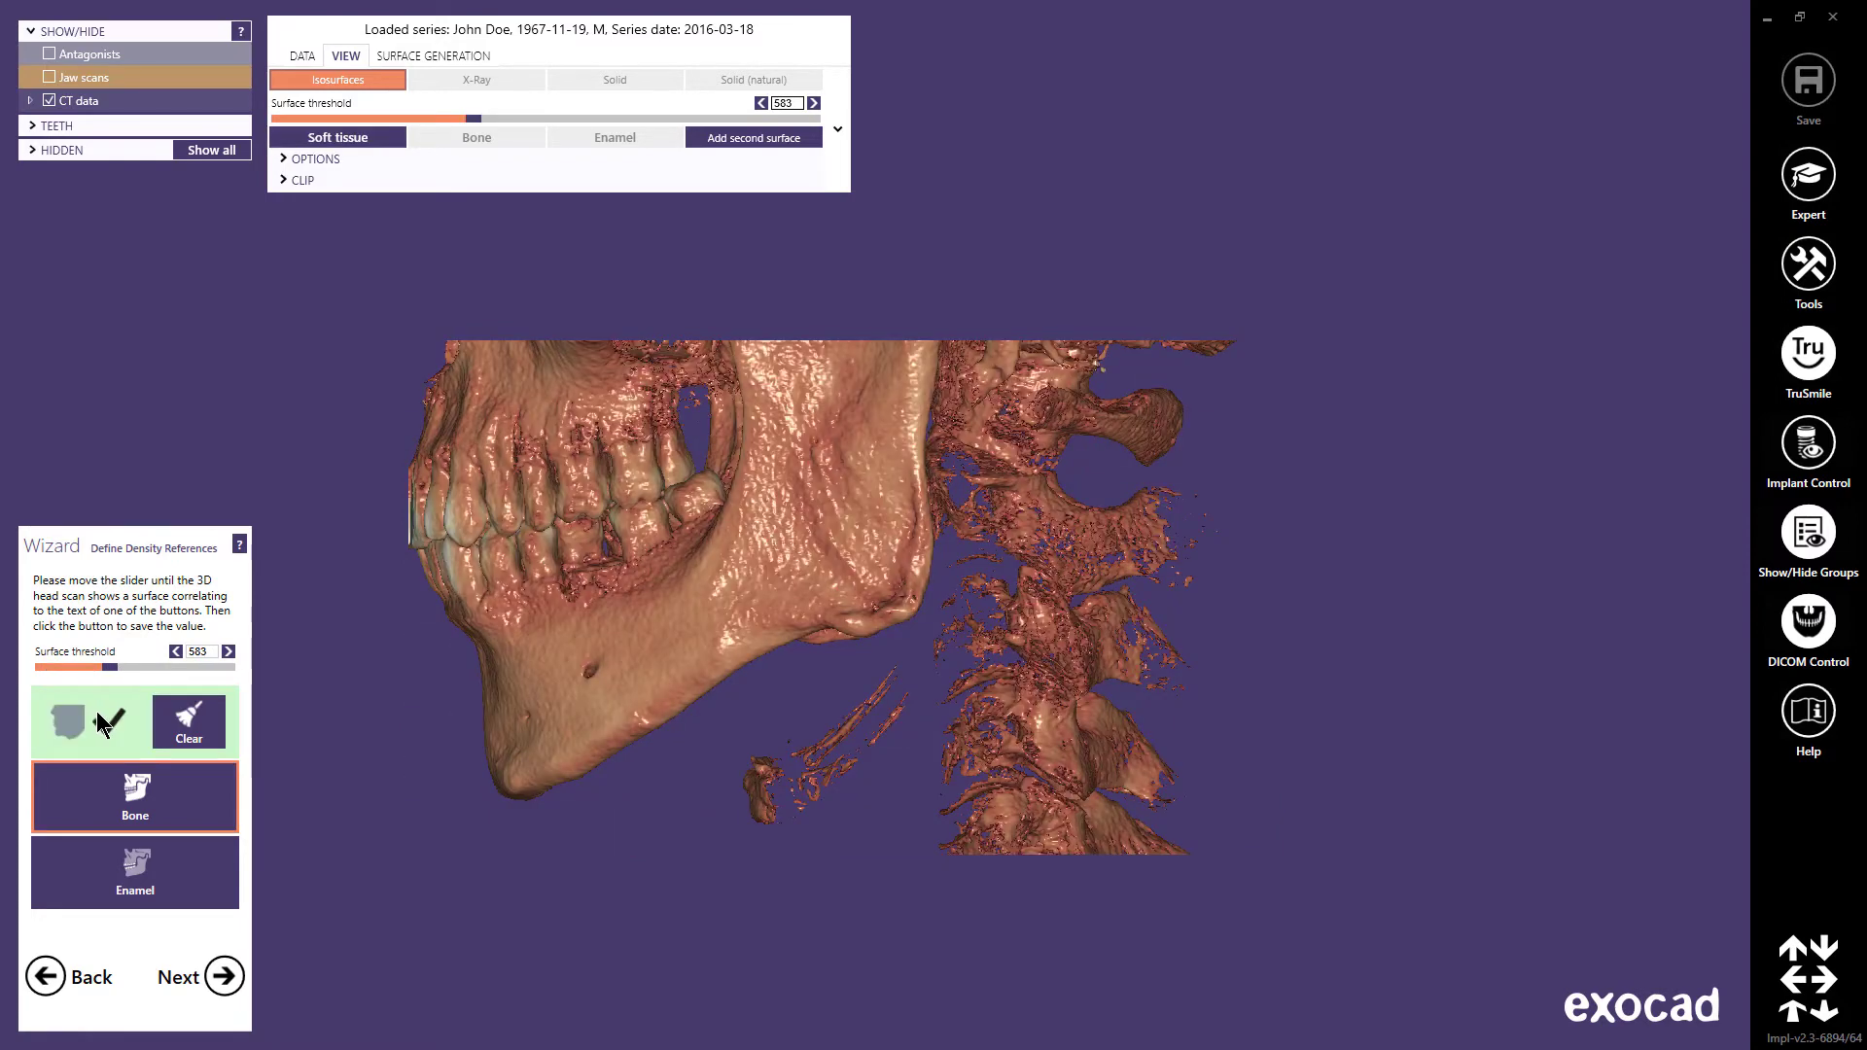
pyautogui.click(136, 803)
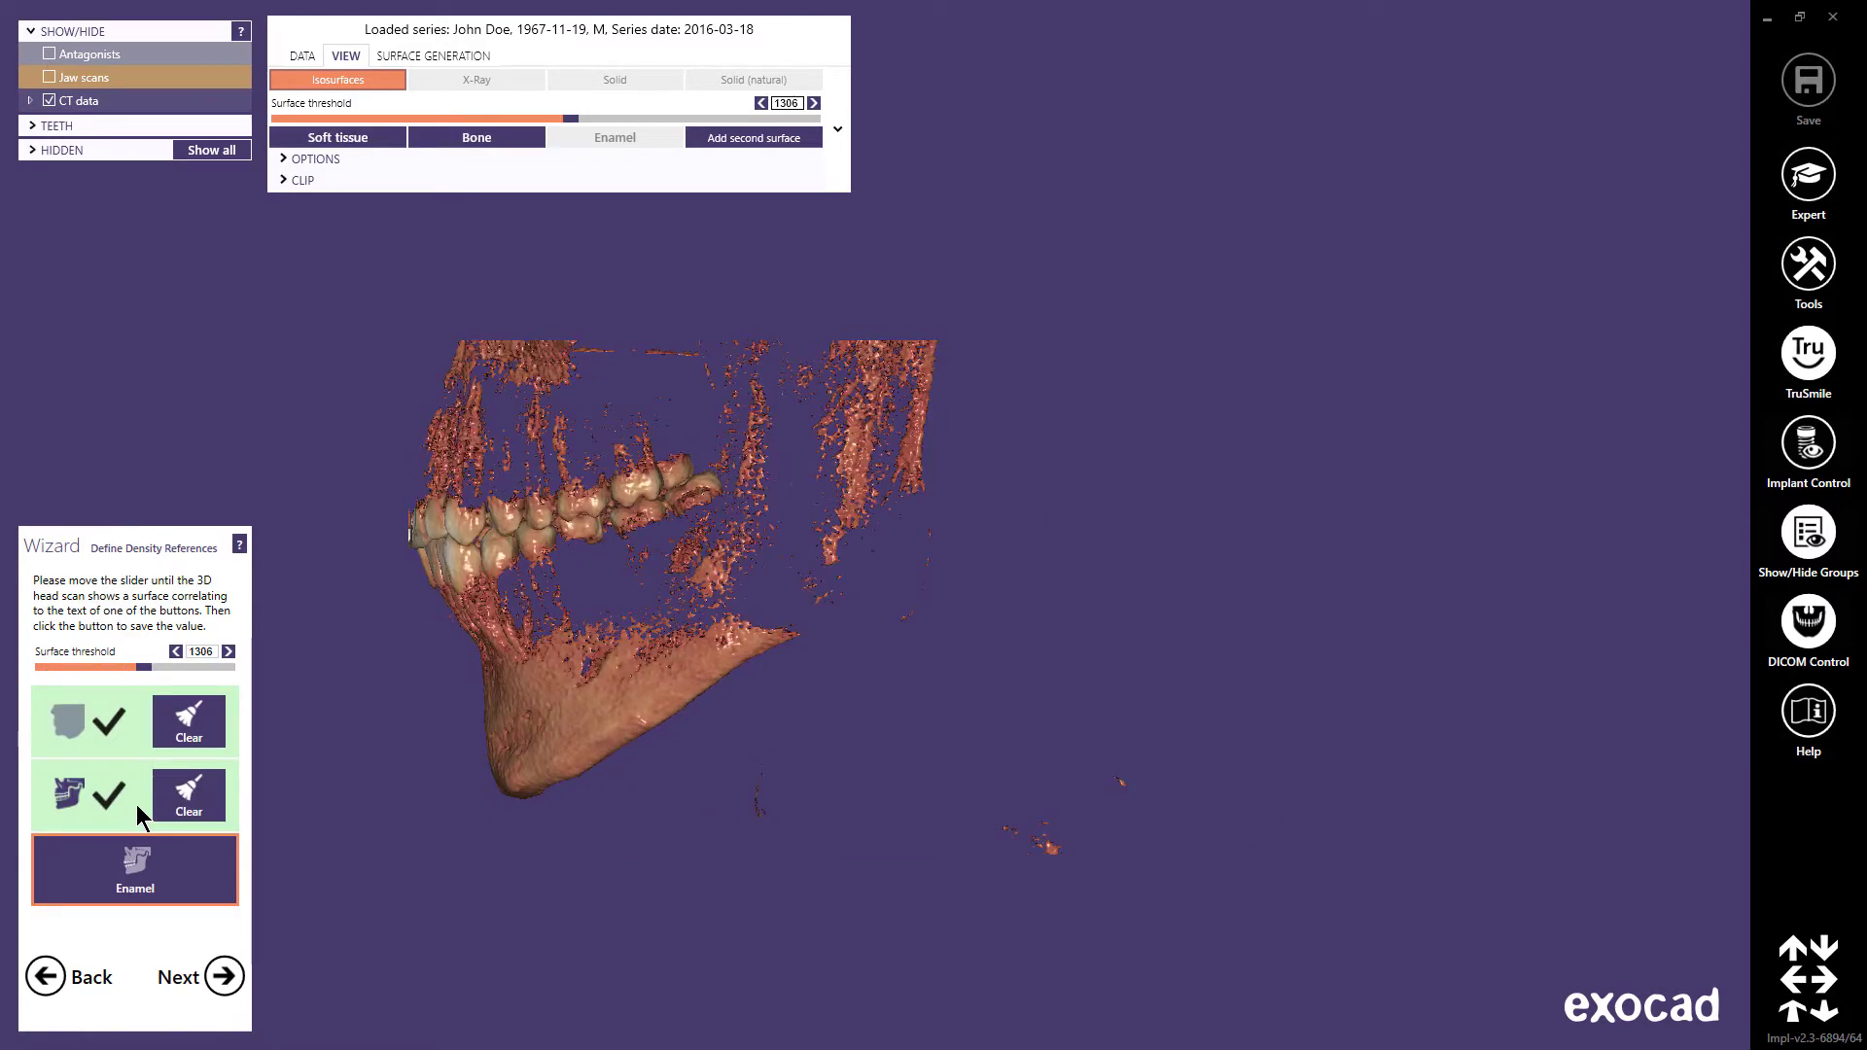
pyautogui.click(147, 863)
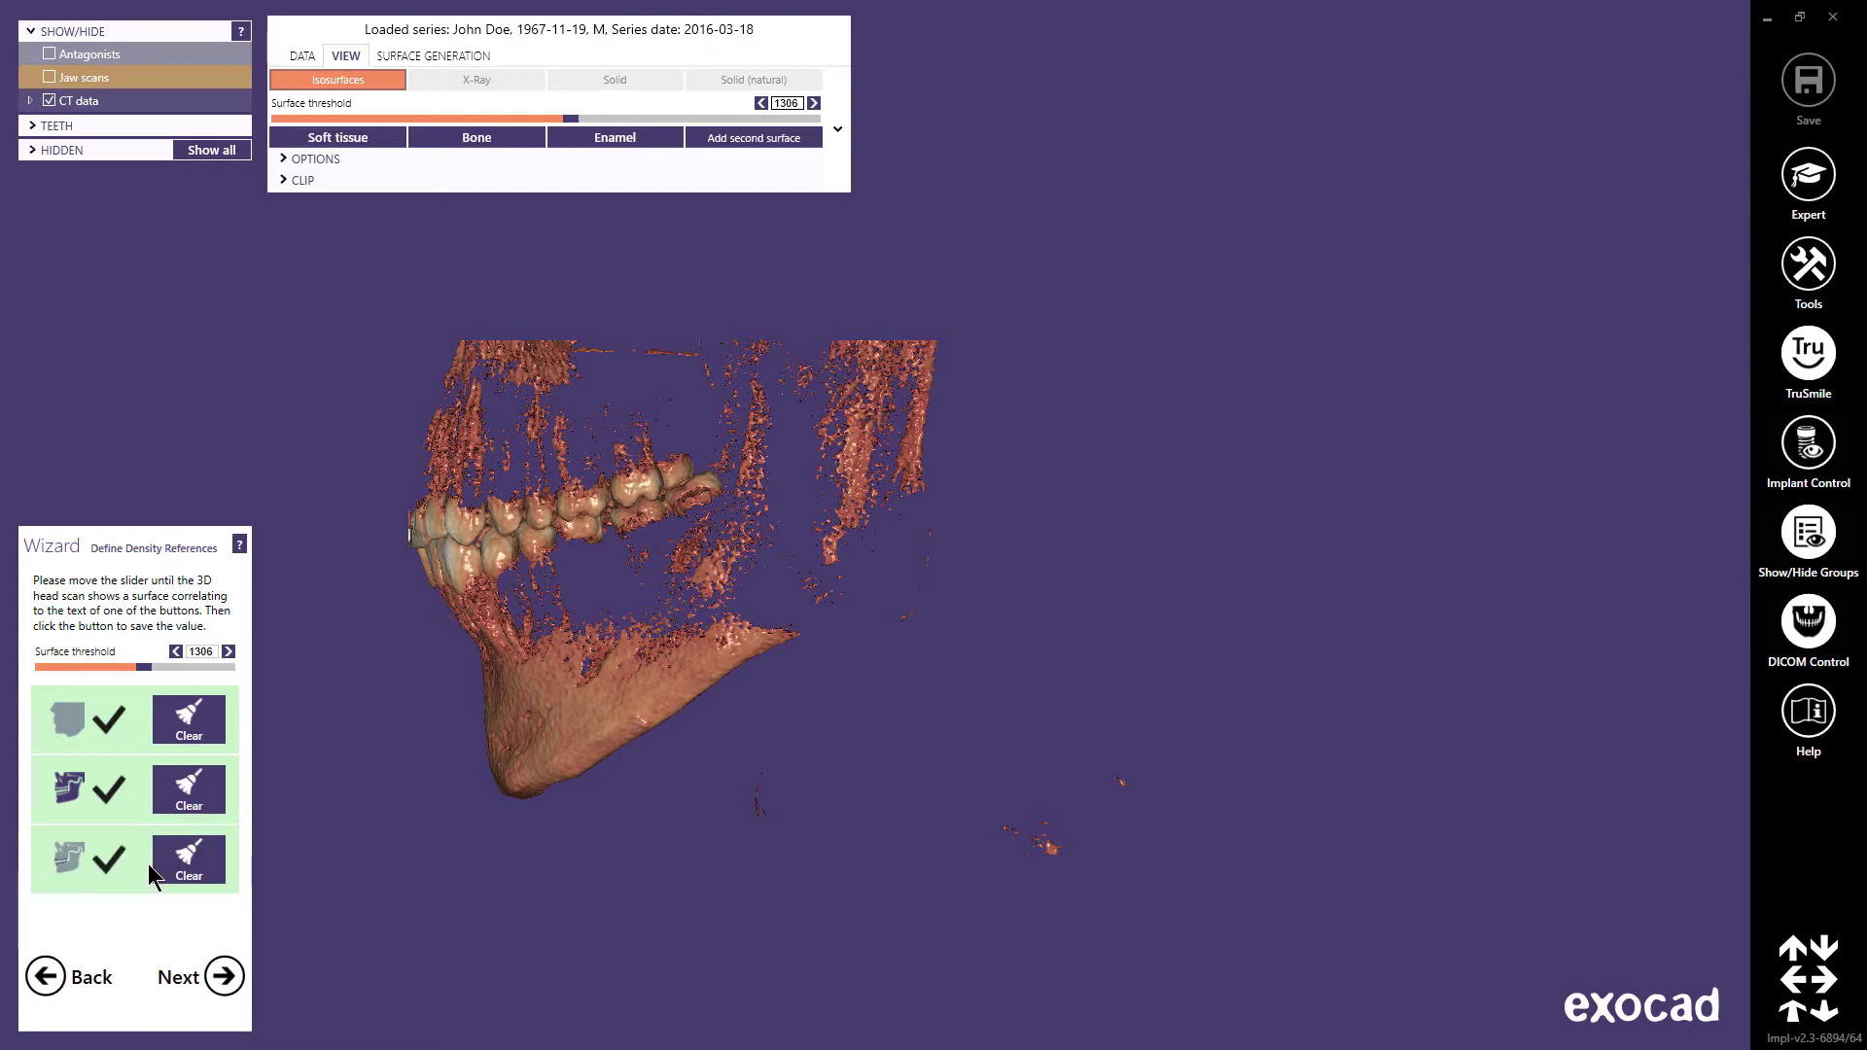
pyautogui.click(225, 977)
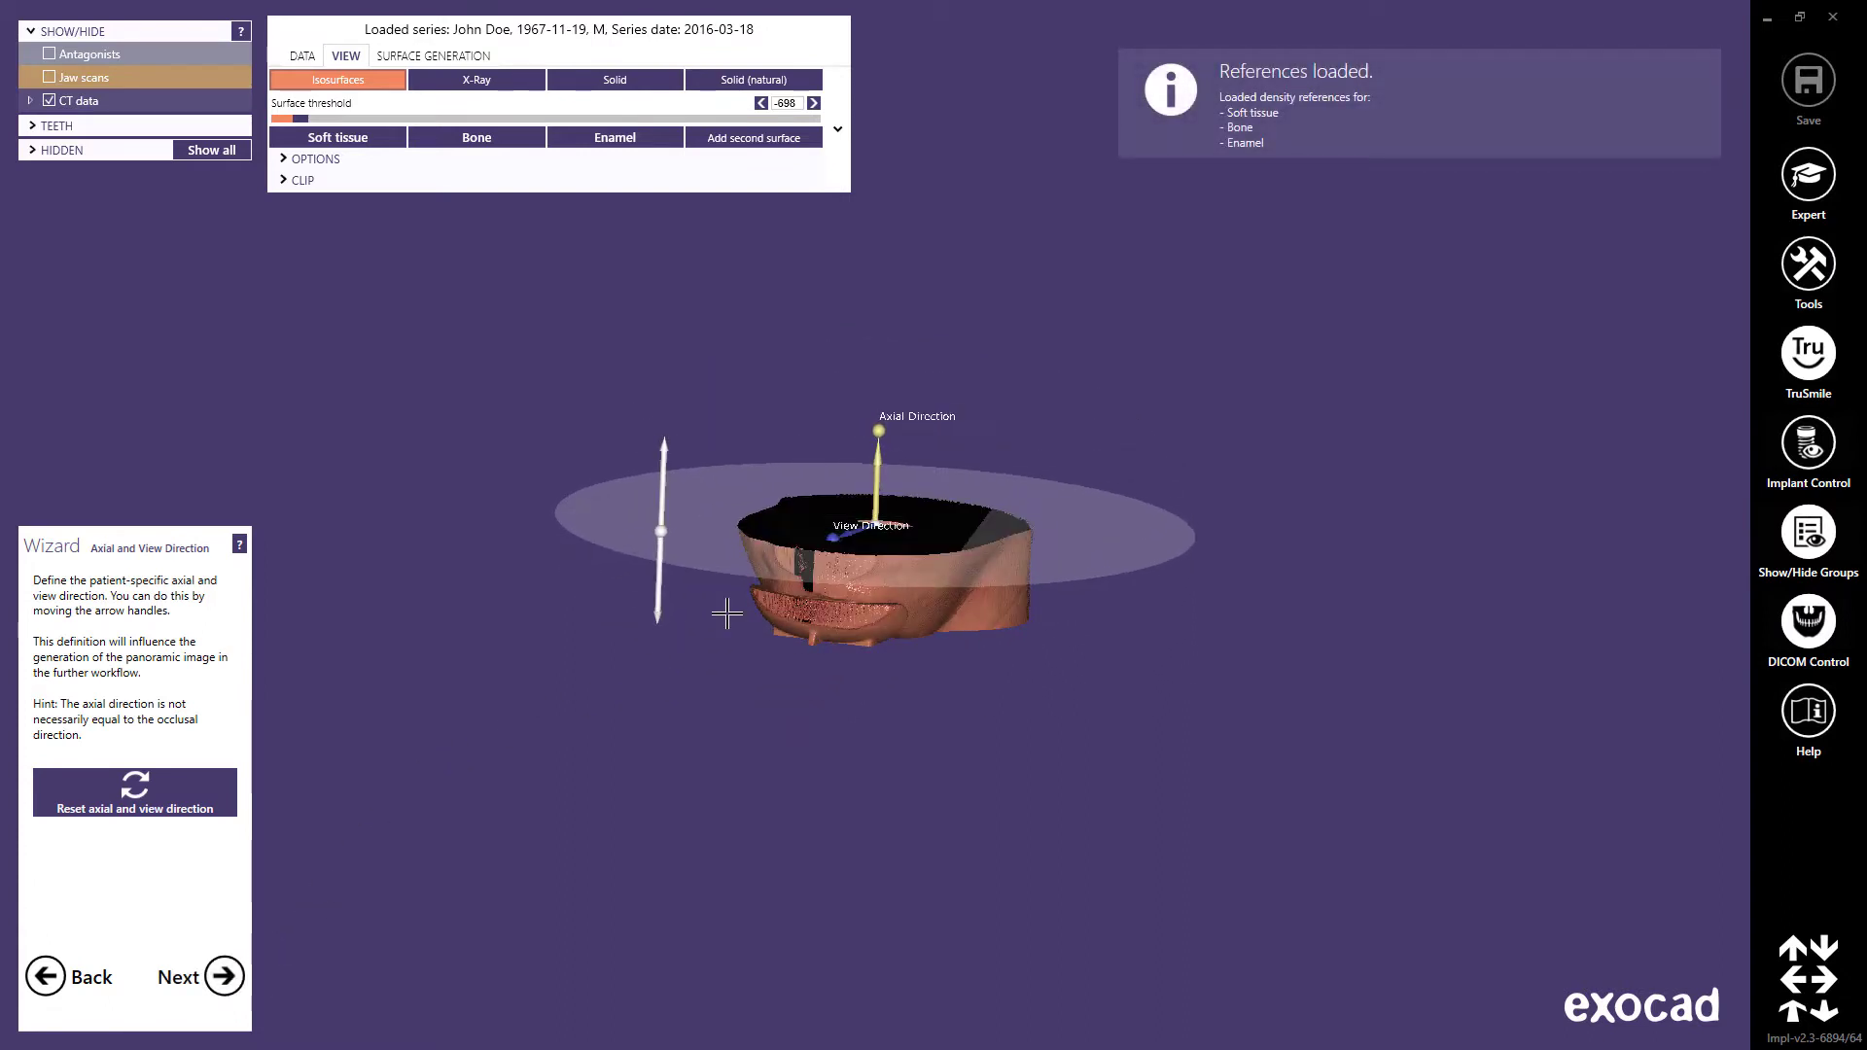
# - Tilt the Axial Direction and adjust the View Direction arrows to orient the patient's head
pyautogui.moveTo(869, 431); pyautogui.dragTo(905, 432)
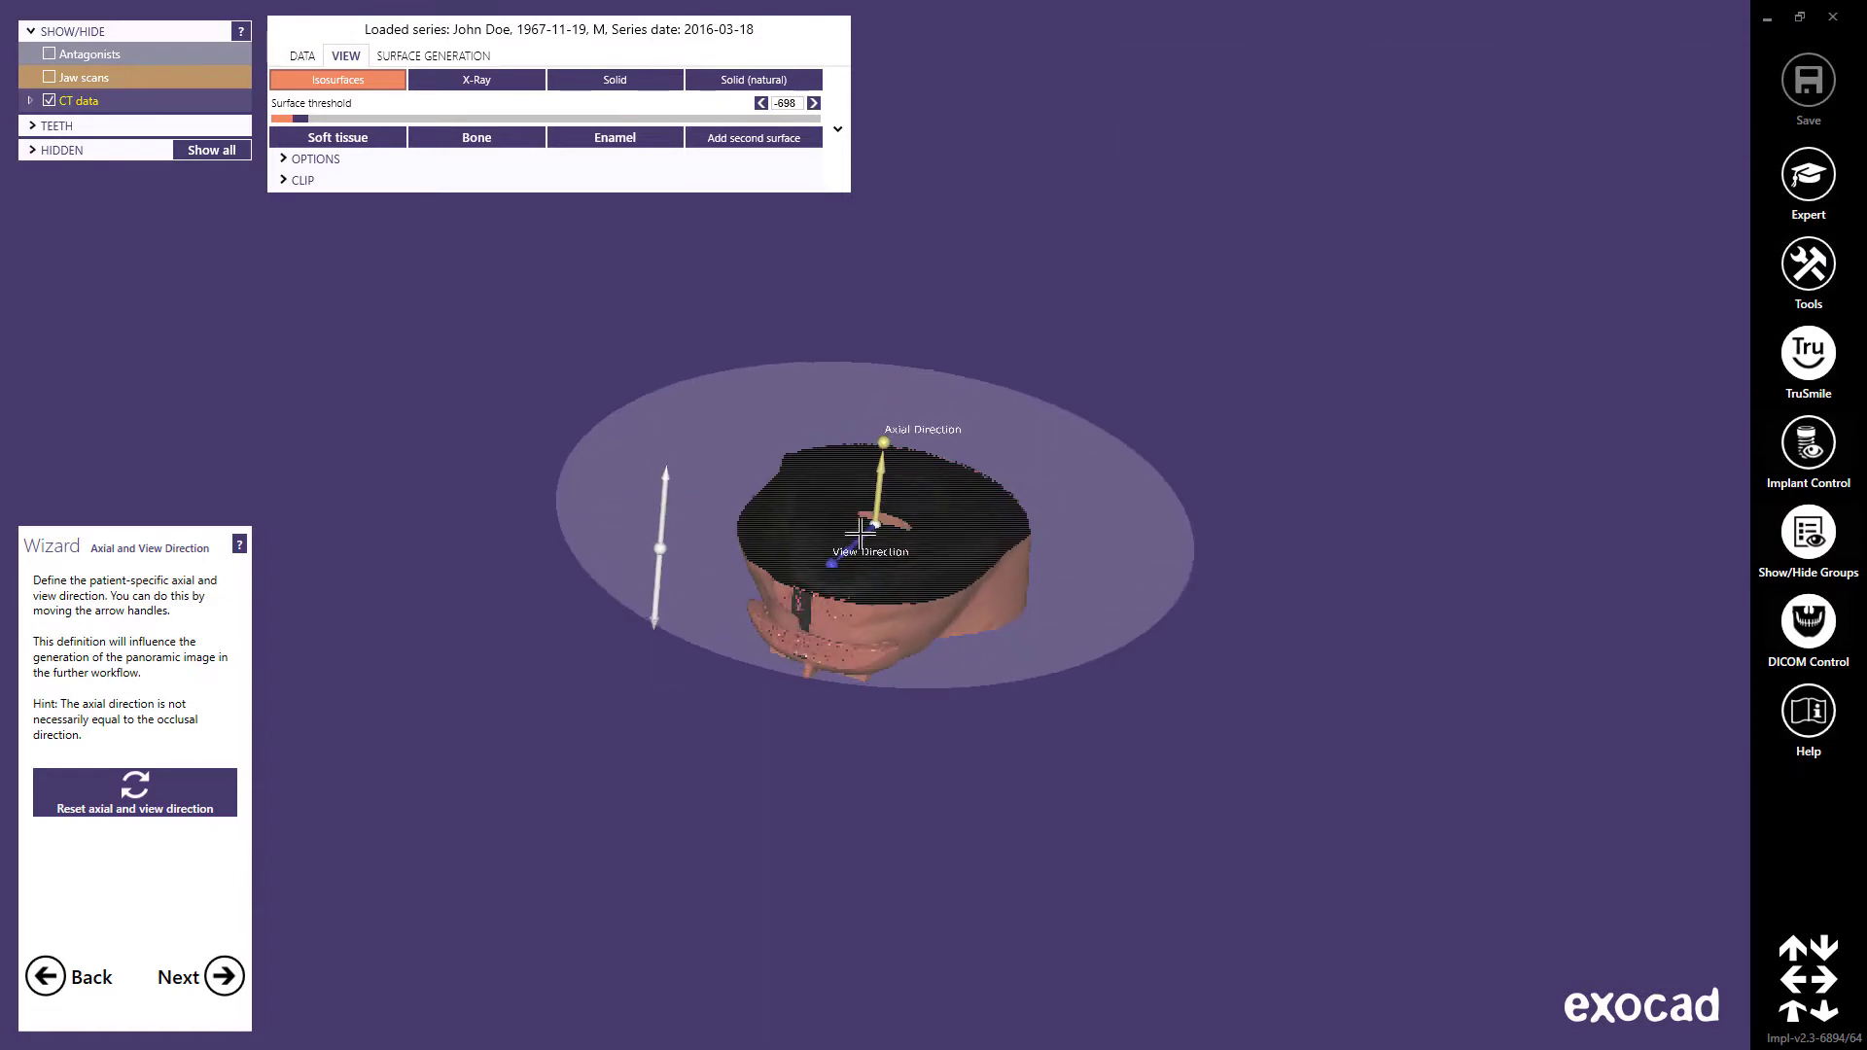
pyautogui.moveTo(823, 589); pyautogui.dragTo(821, 589)
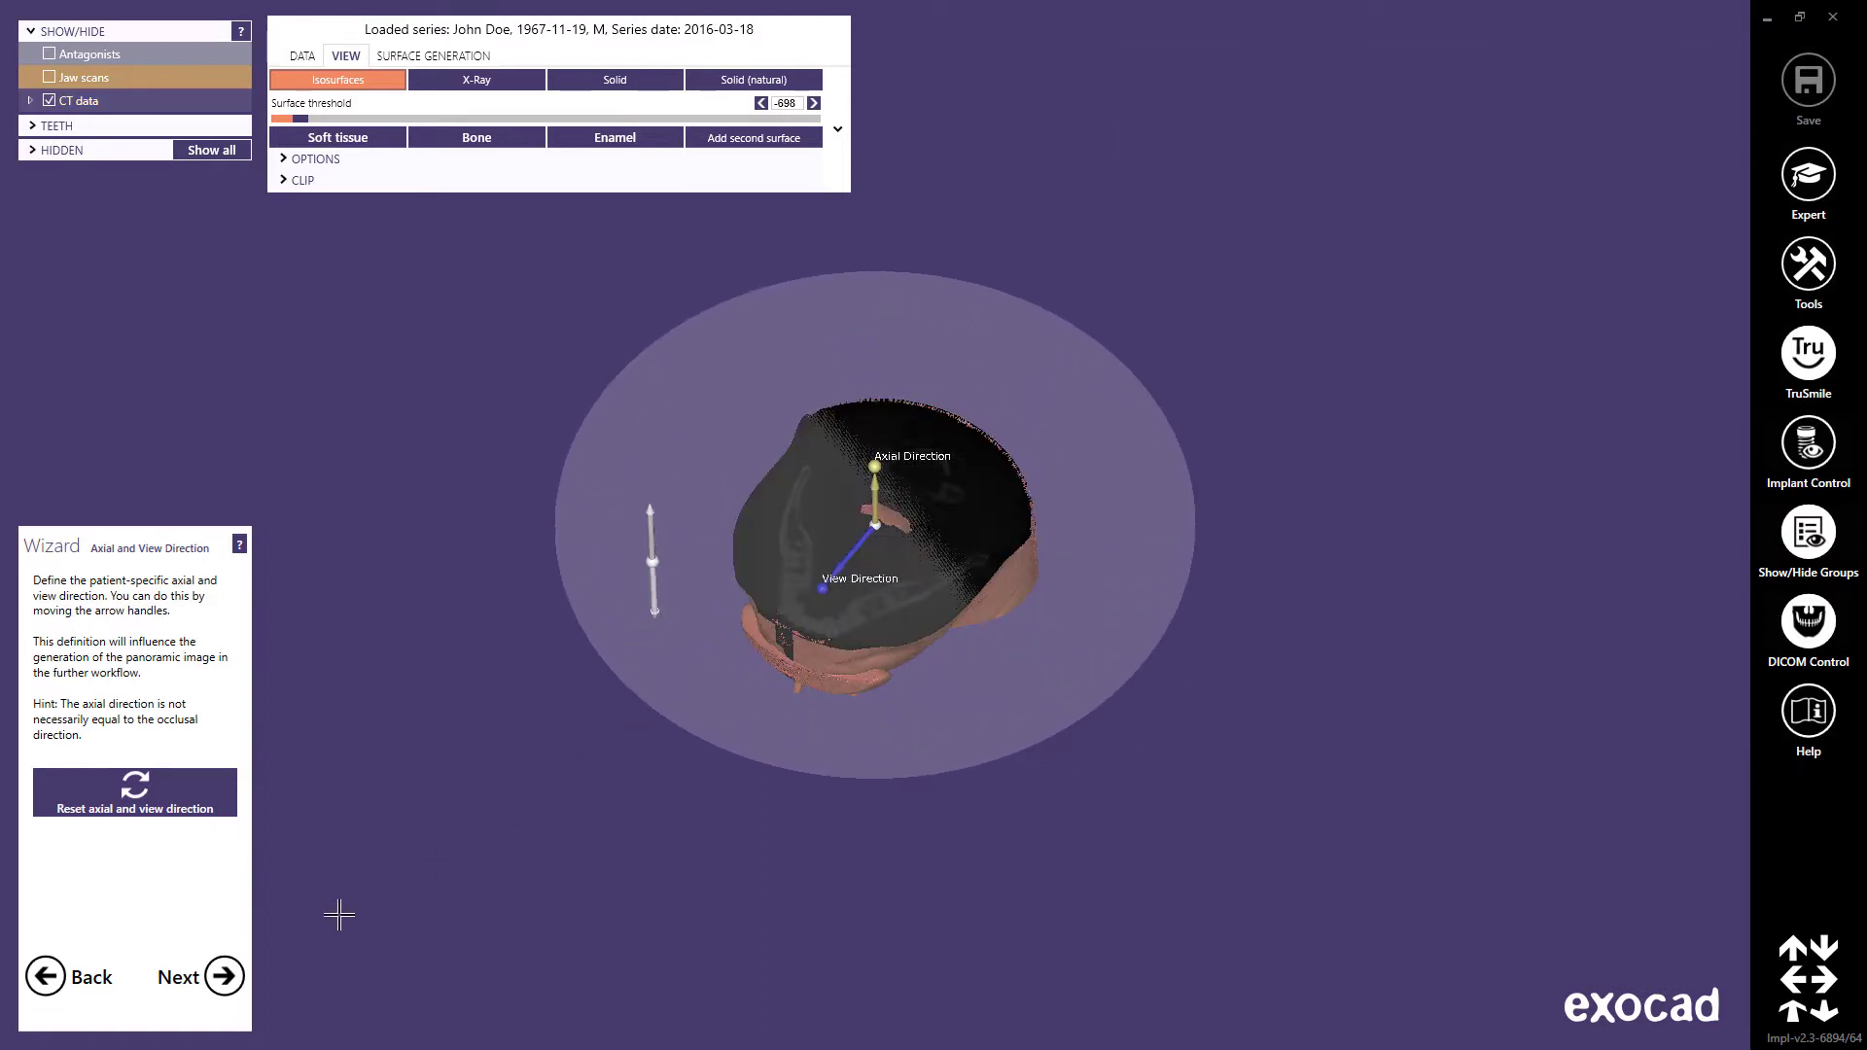
pyautogui.click(227, 976)
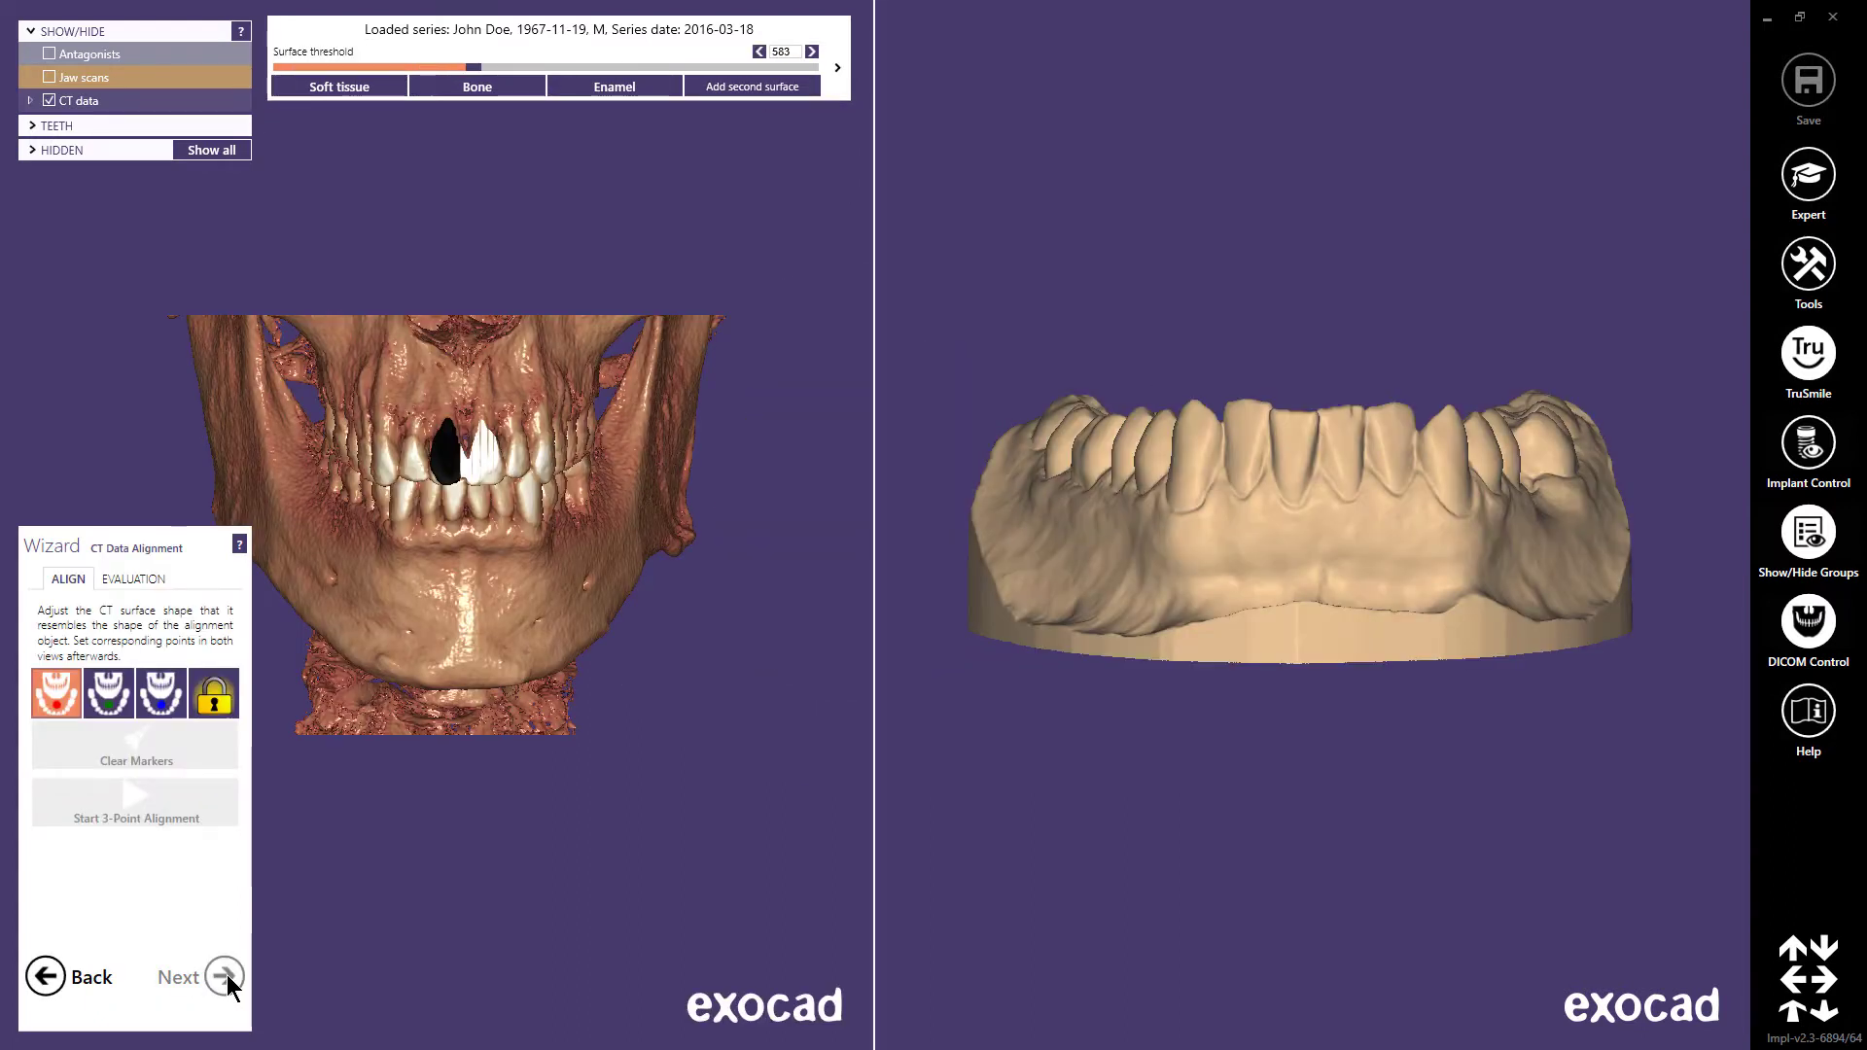
# - Place red, green and blue matching point pairs on the CT skull and jaw scan, then run 3-point alignment
pyautogui.click(353, 488)
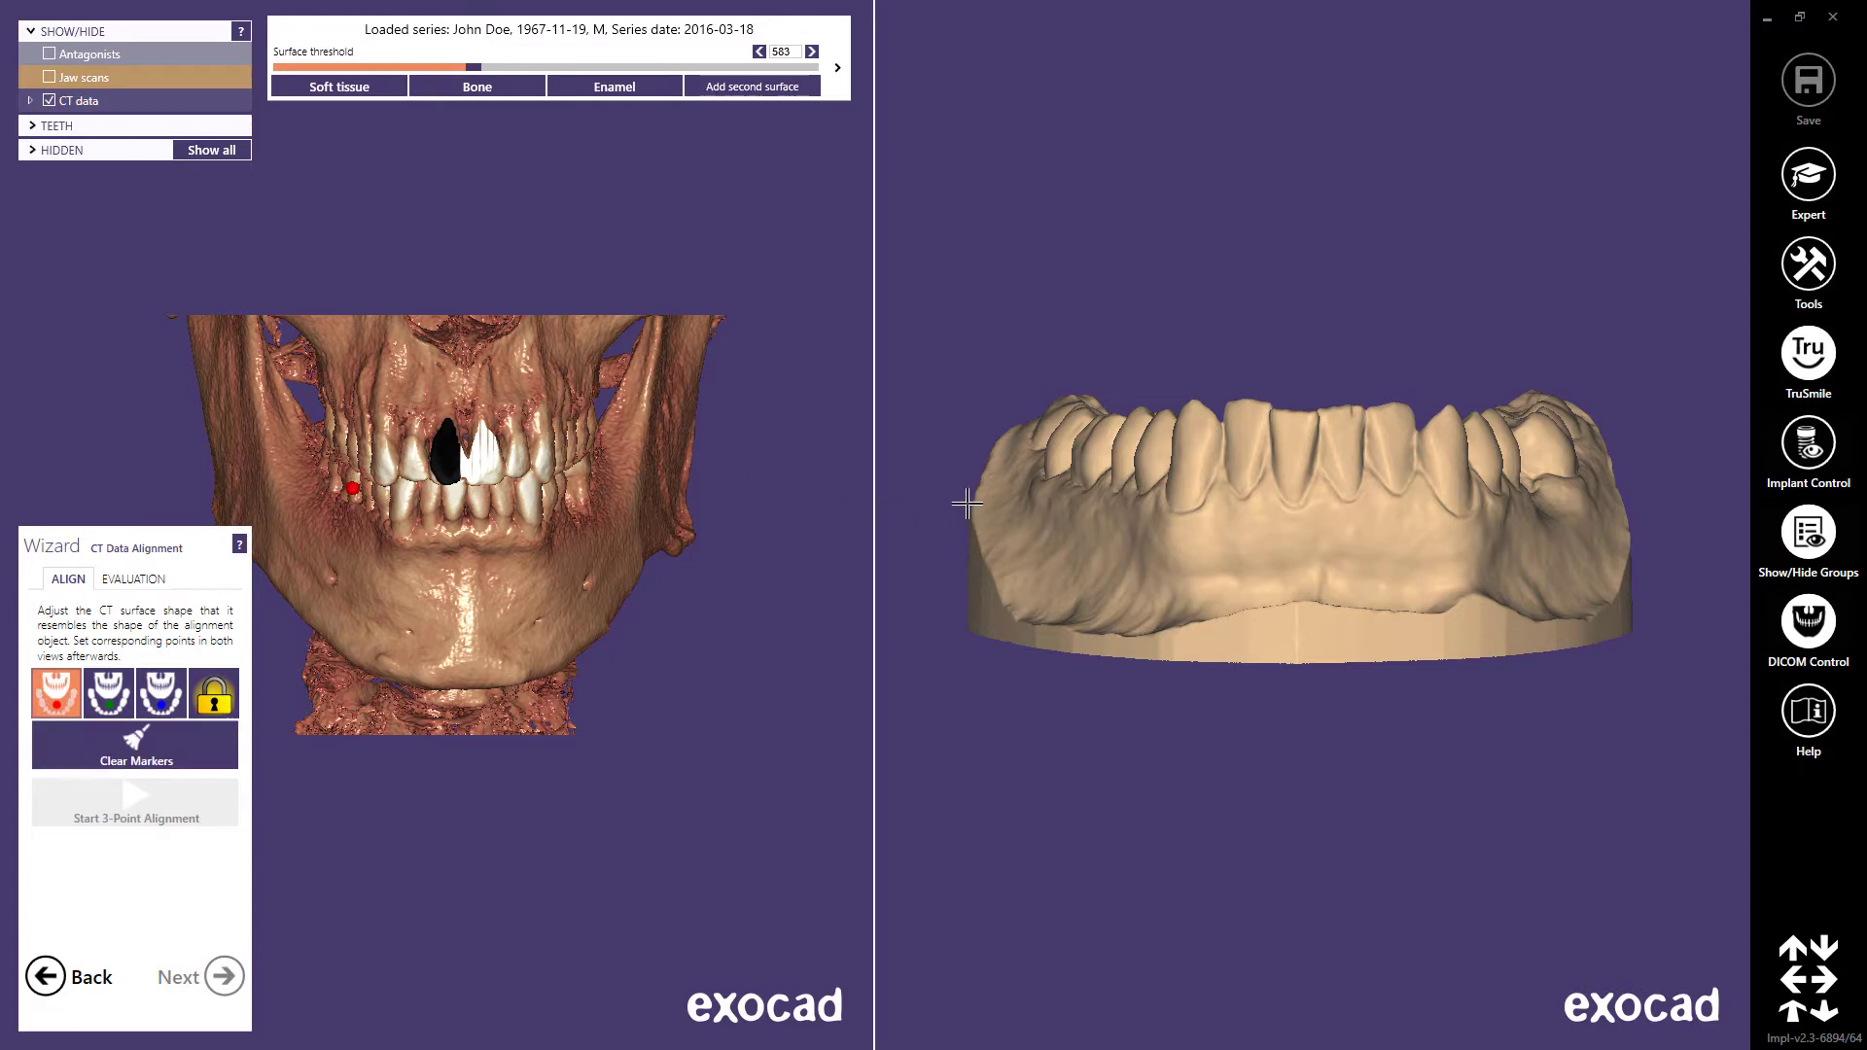
pyautogui.click(1090, 479)
pyautogui.click(461, 483)
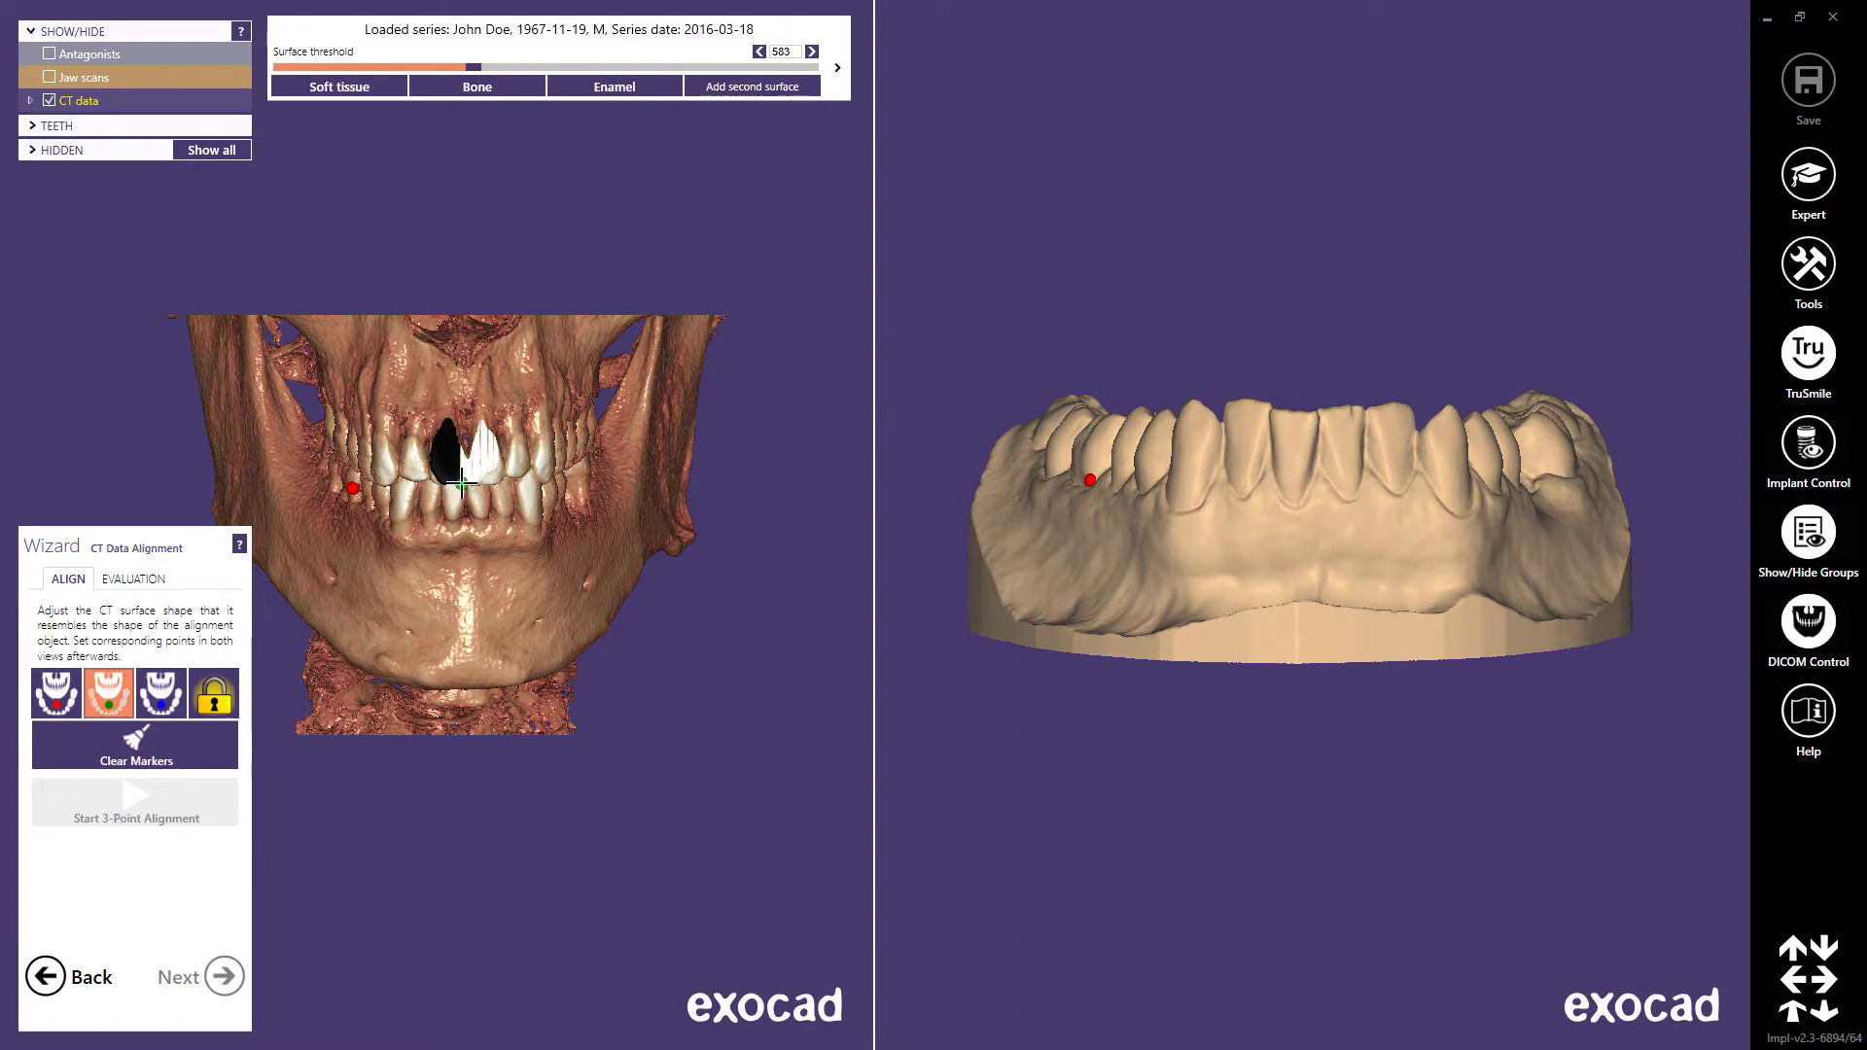
pyautogui.click(1312, 417)
pyautogui.click(579, 475)
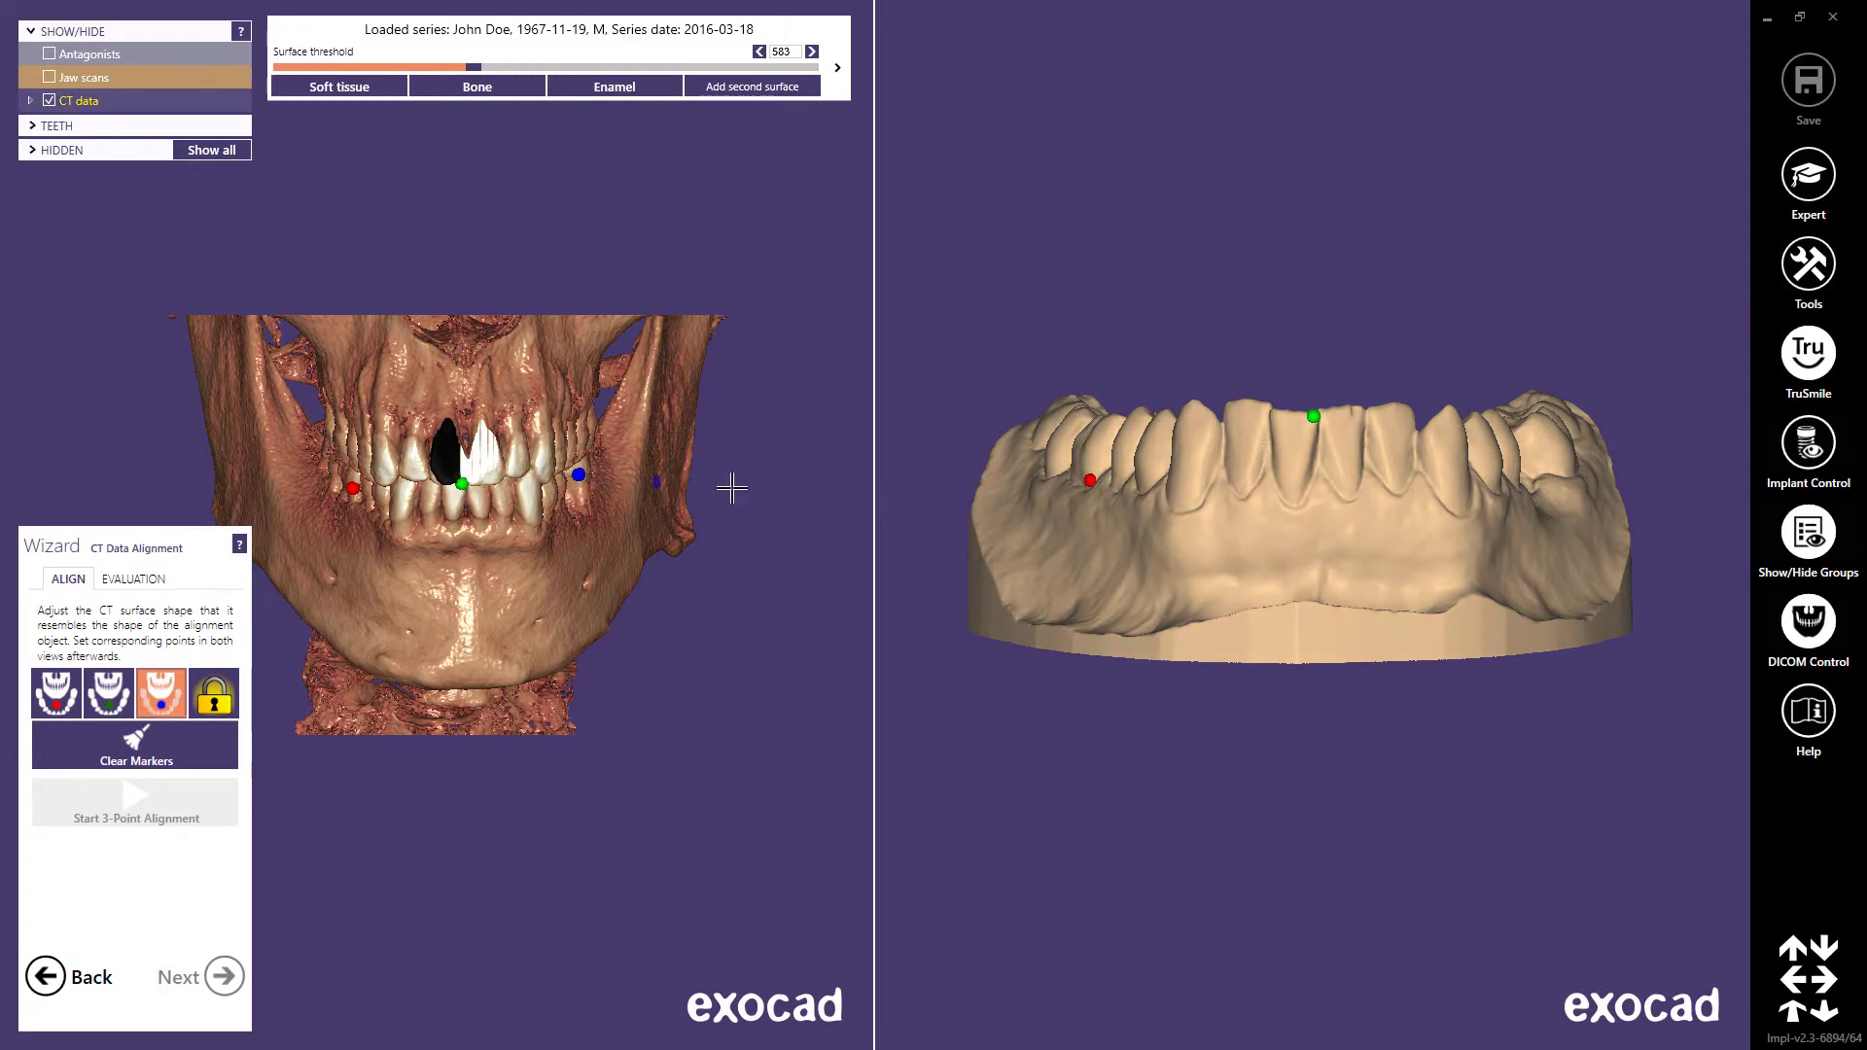
pyautogui.click(1552, 472)
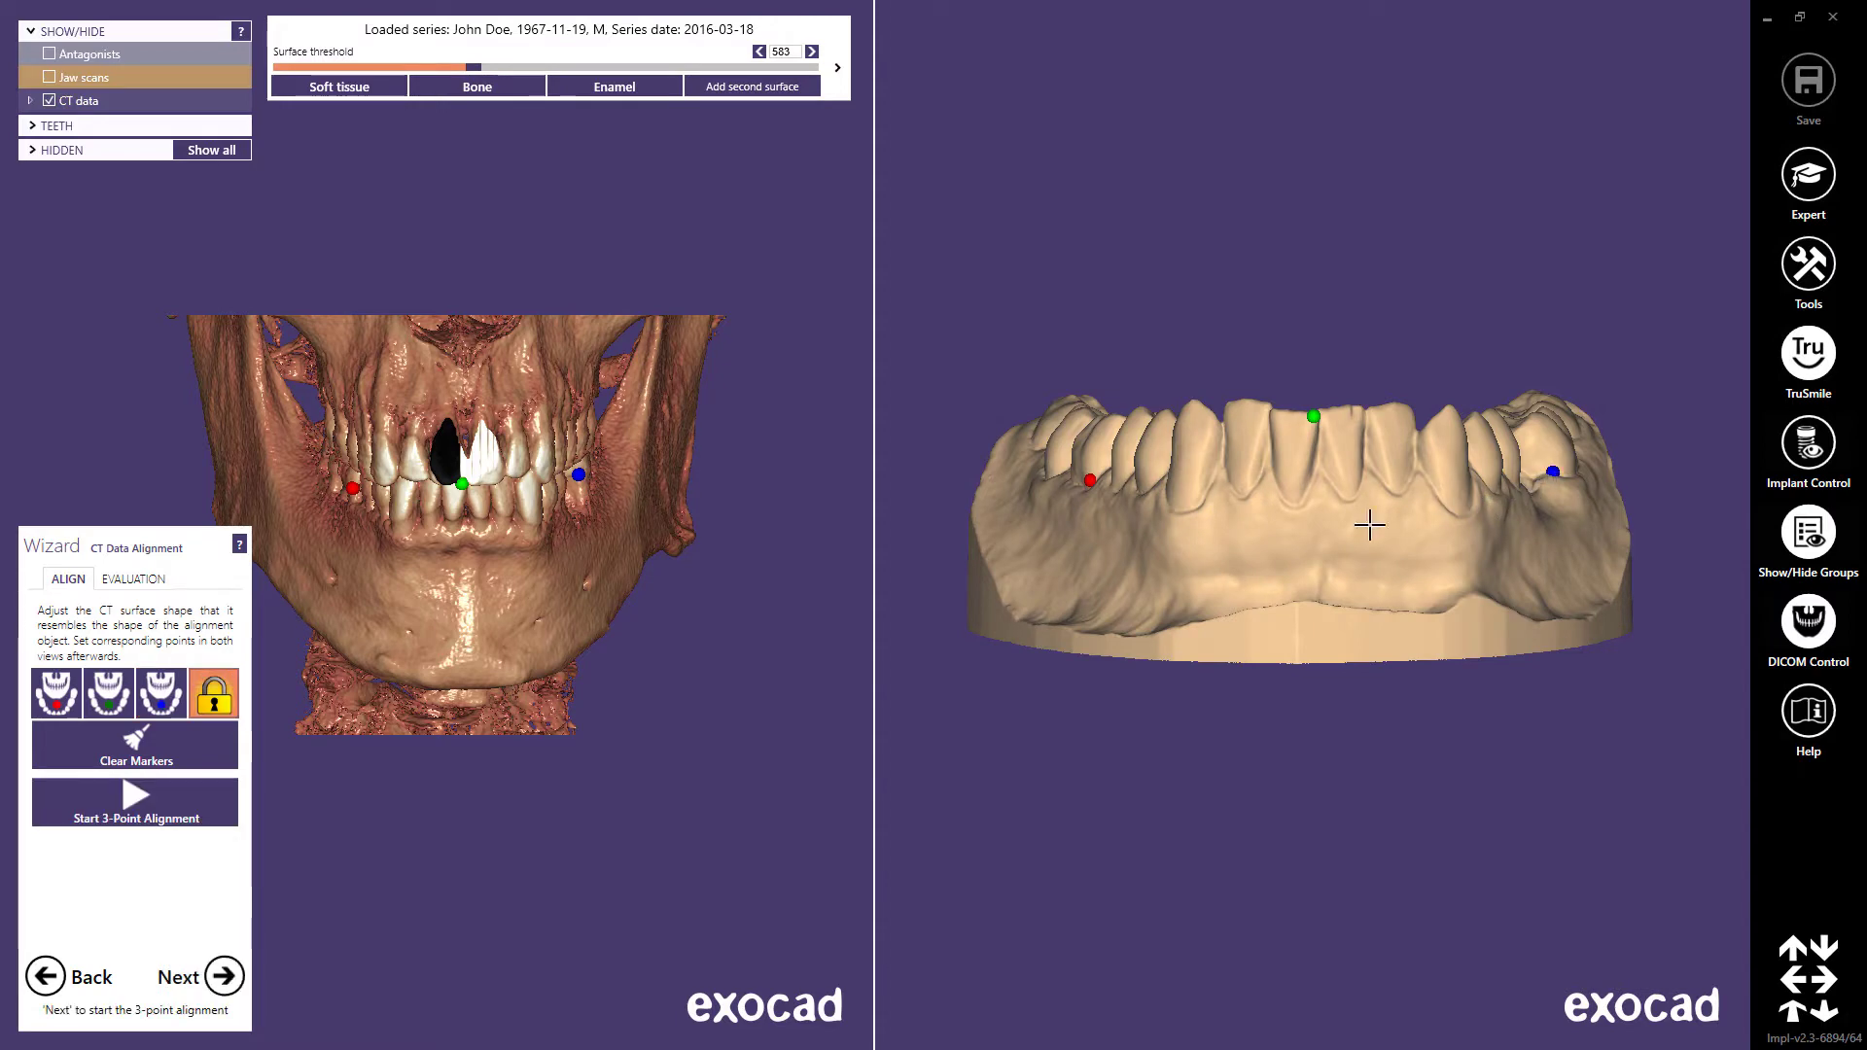
pyautogui.click(133, 799)
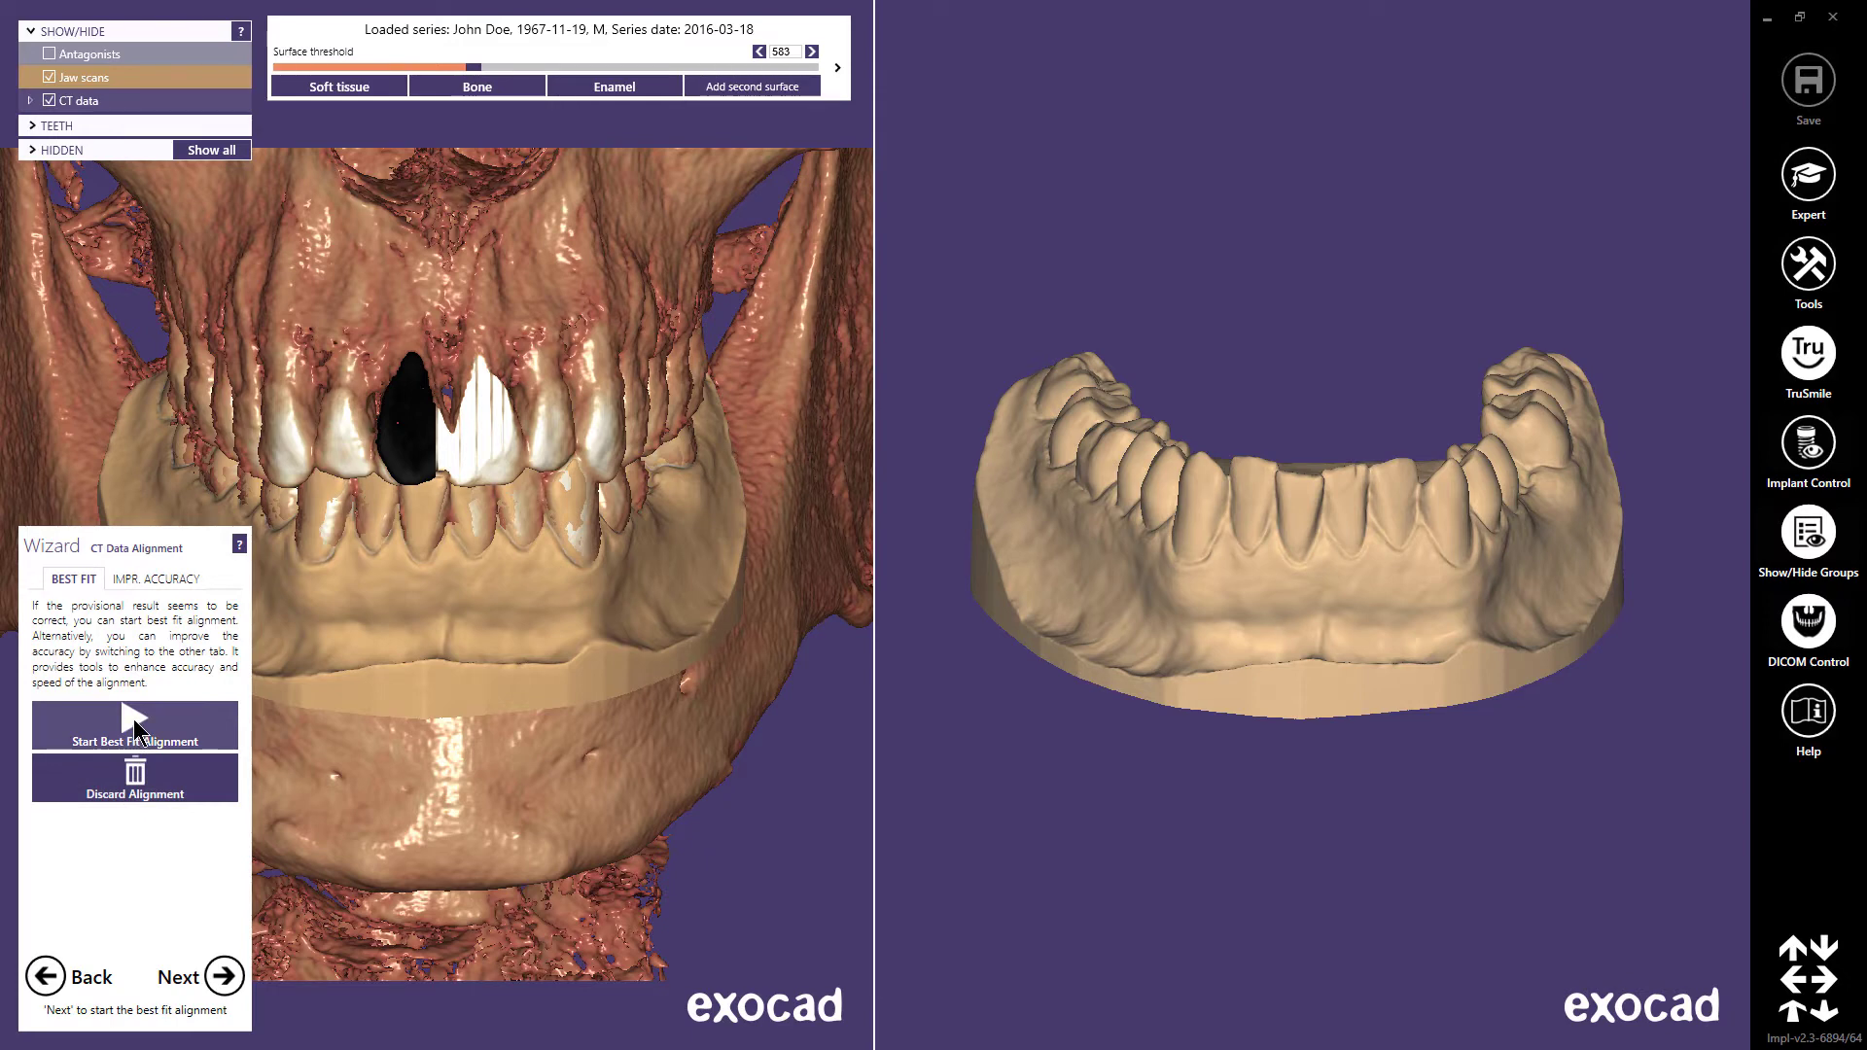
# - Refine the CT-to-jaw-scan alignment with a best fit and accept it
pyautogui.click(132, 724)
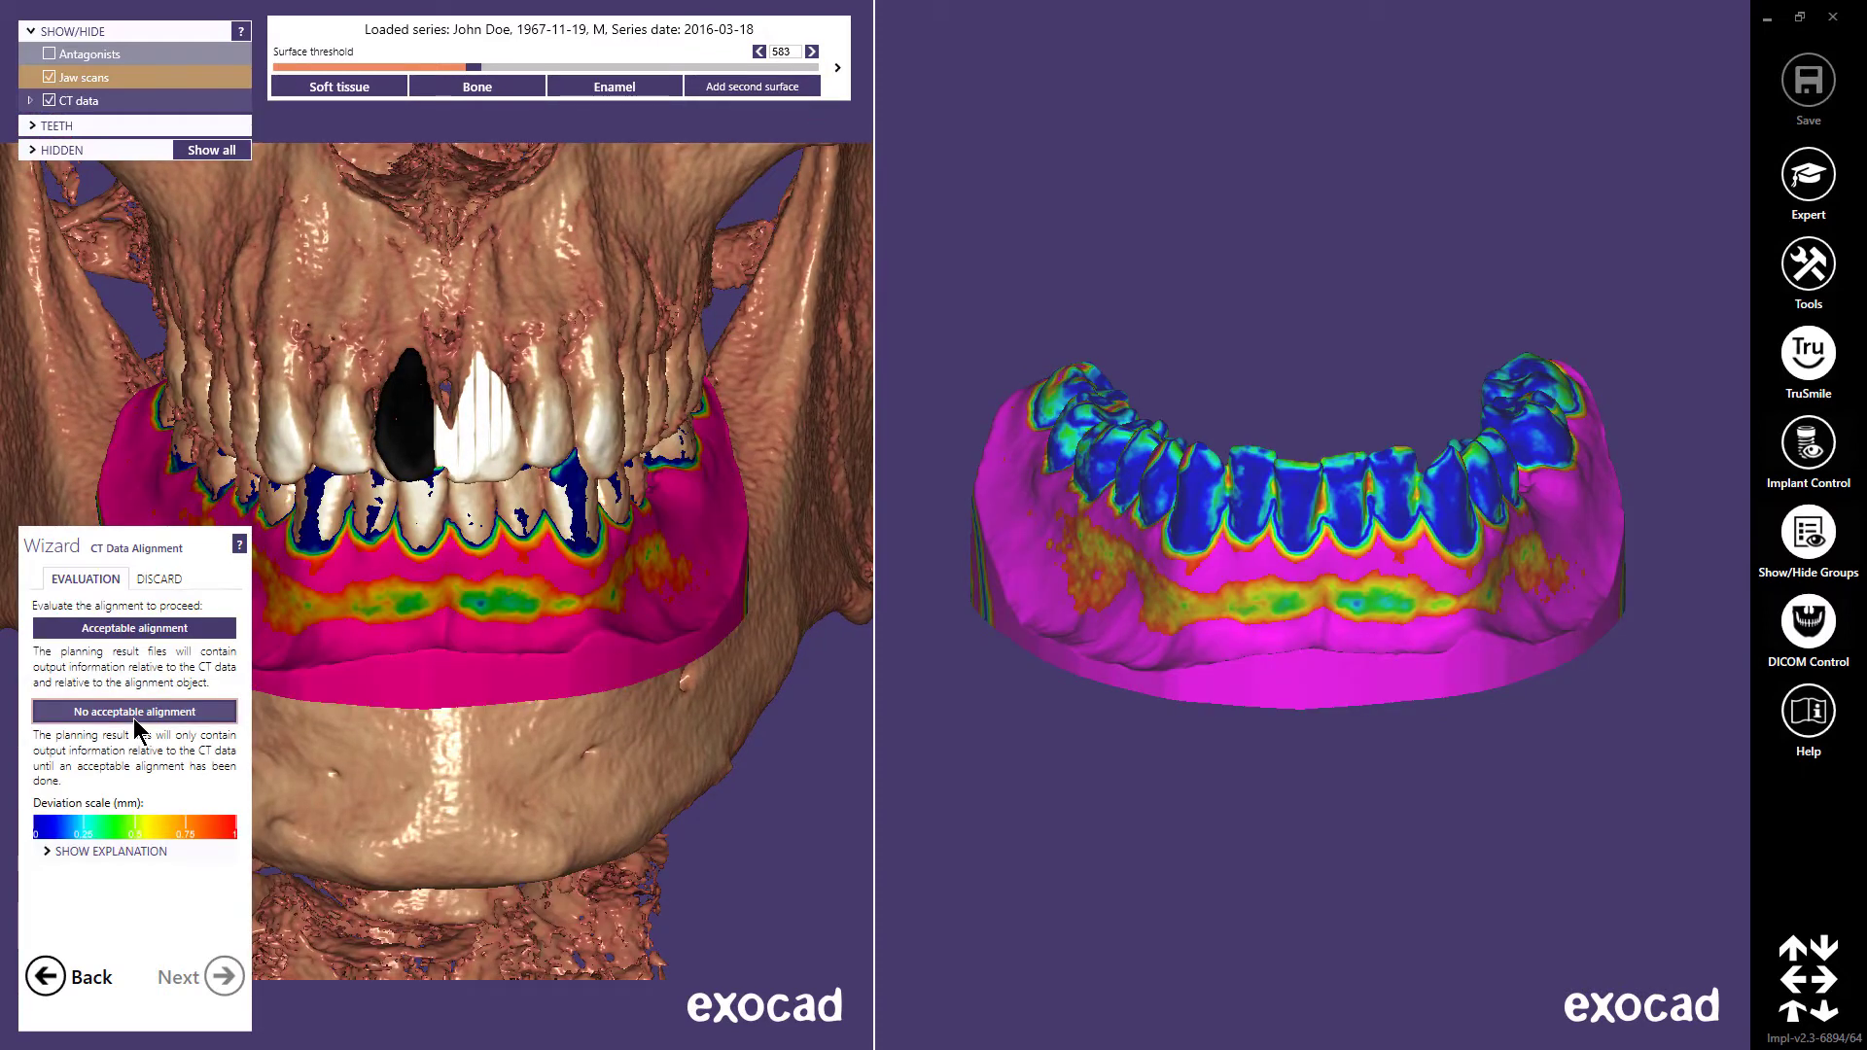
pyautogui.moveTo(1242, 618); pyautogui.dragTo(1244, 630, button='right')
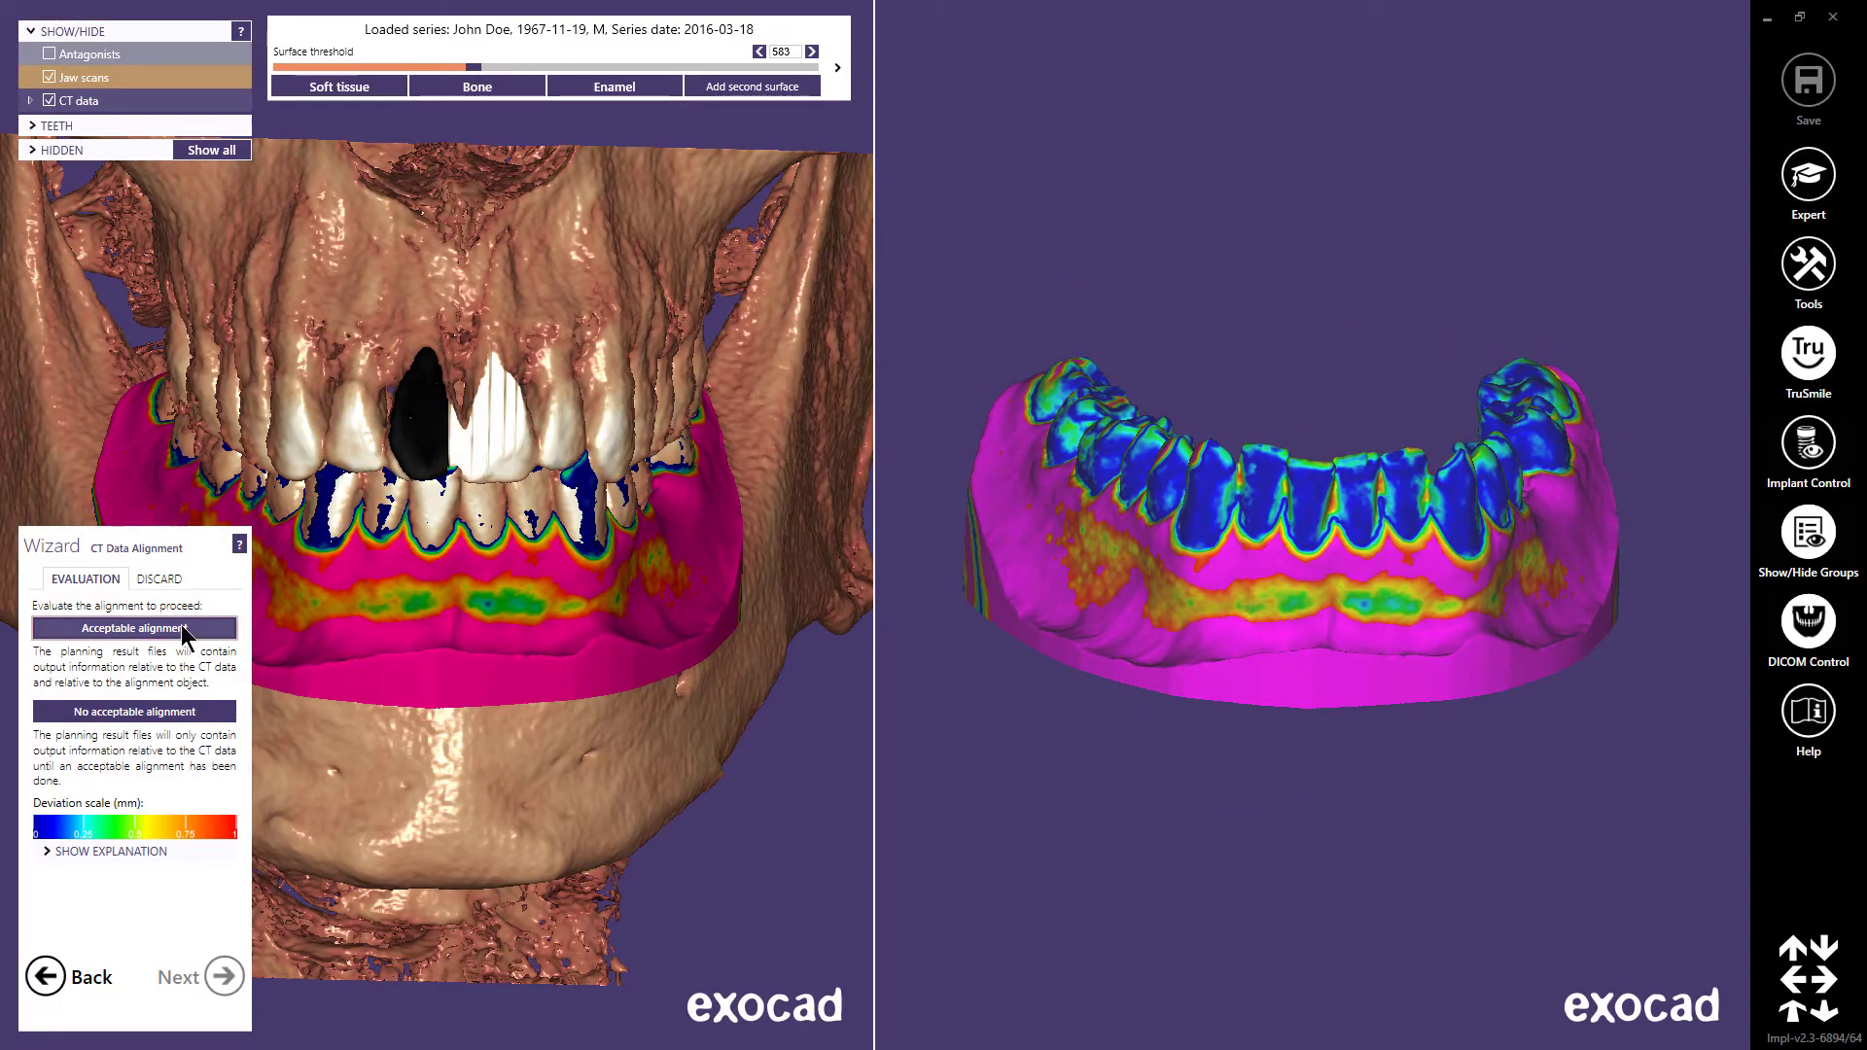
pyautogui.click(144, 628)
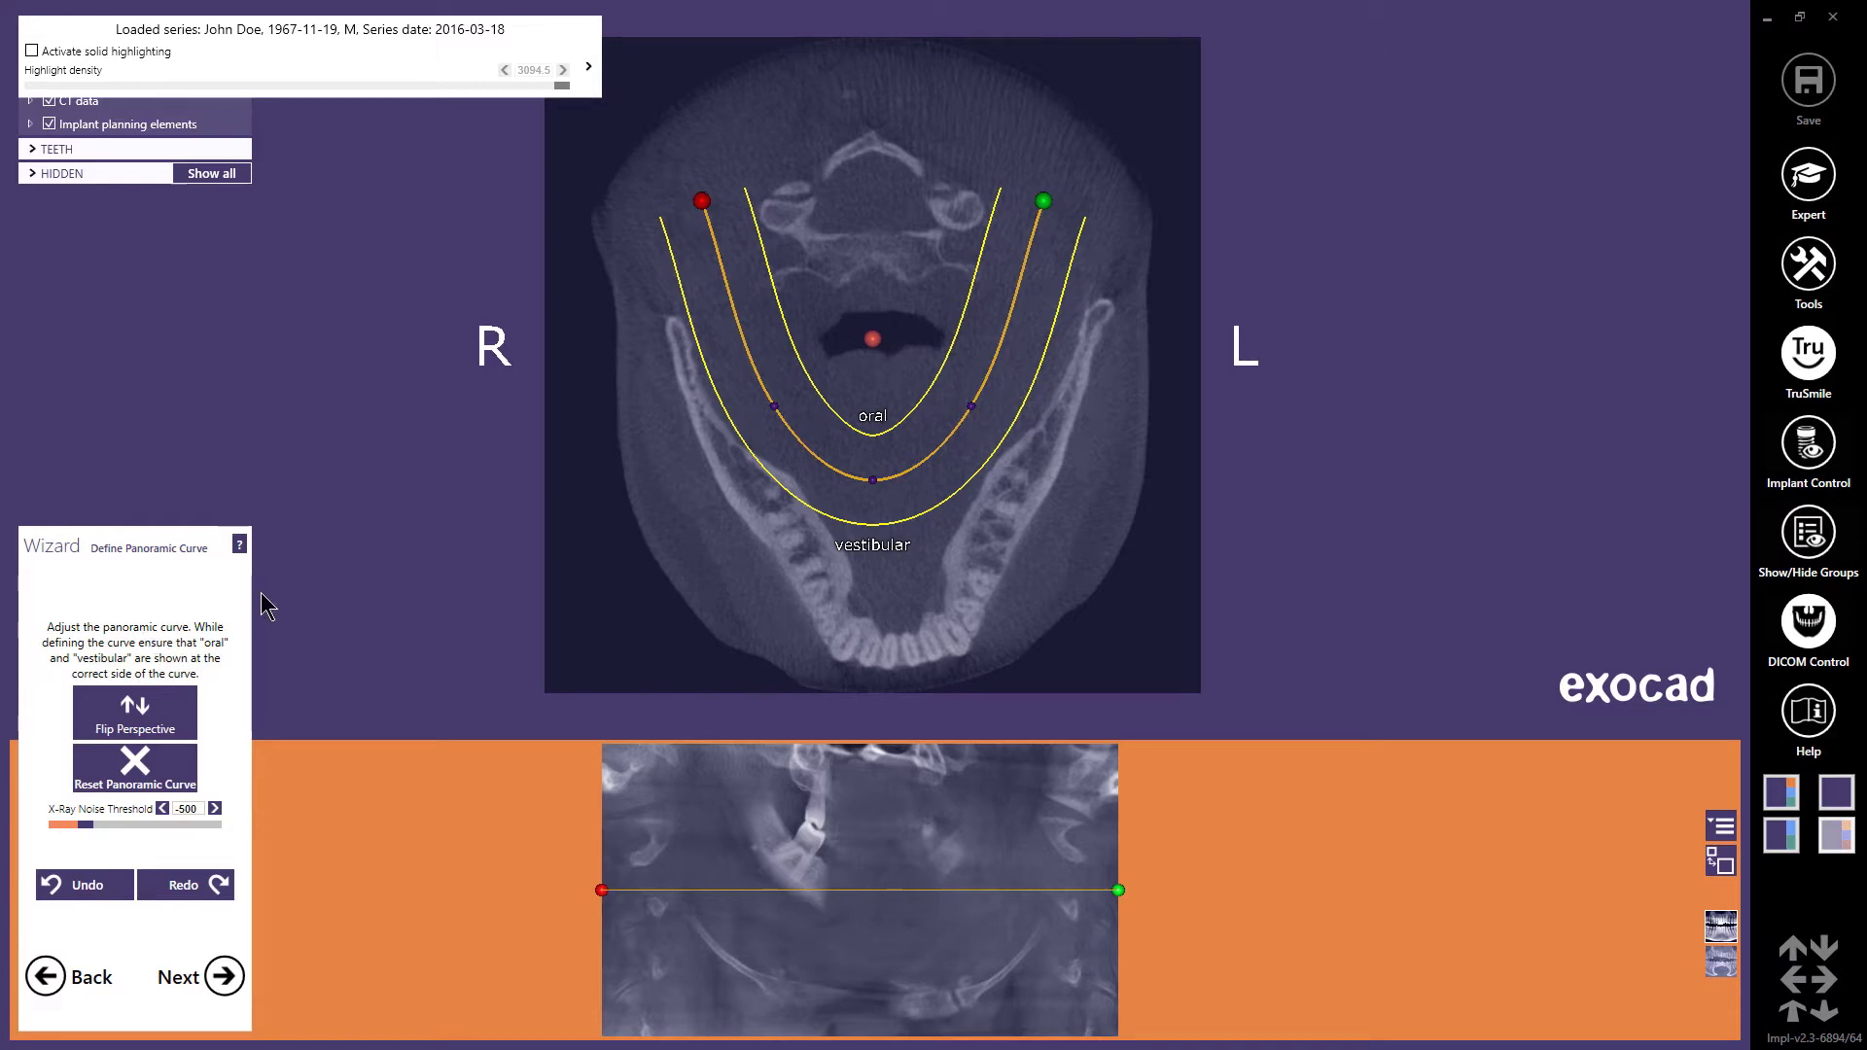
# - Fit the panoramic curve along the mandibular arch up both rami and raise the X-ray noise threshold to -124
pyautogui.moveTo(875, 334); pyautogui.dragTo(896, 511)
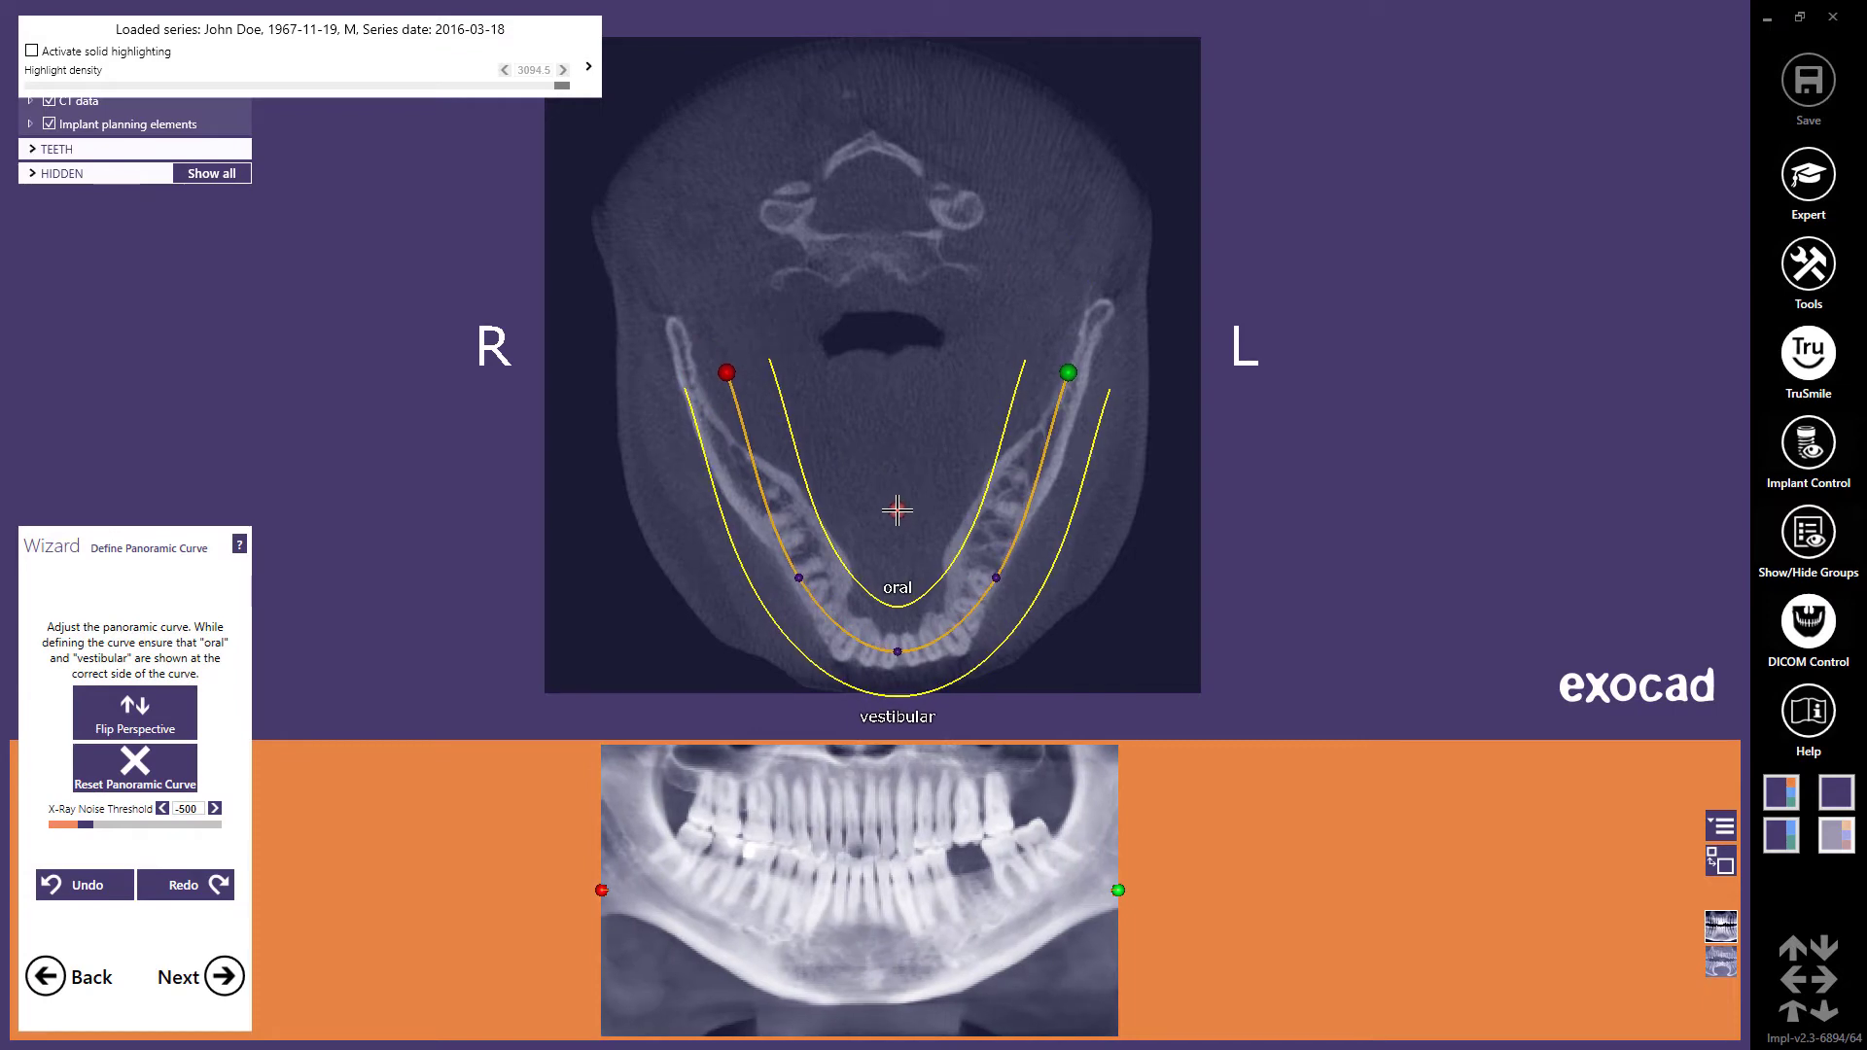
pyautogui.moveTo(1063, 371); pyautogui.dragTo(1109, 281)
pyautogui.moveTo(727, 373); pyautogui.dragTo(660, 293)
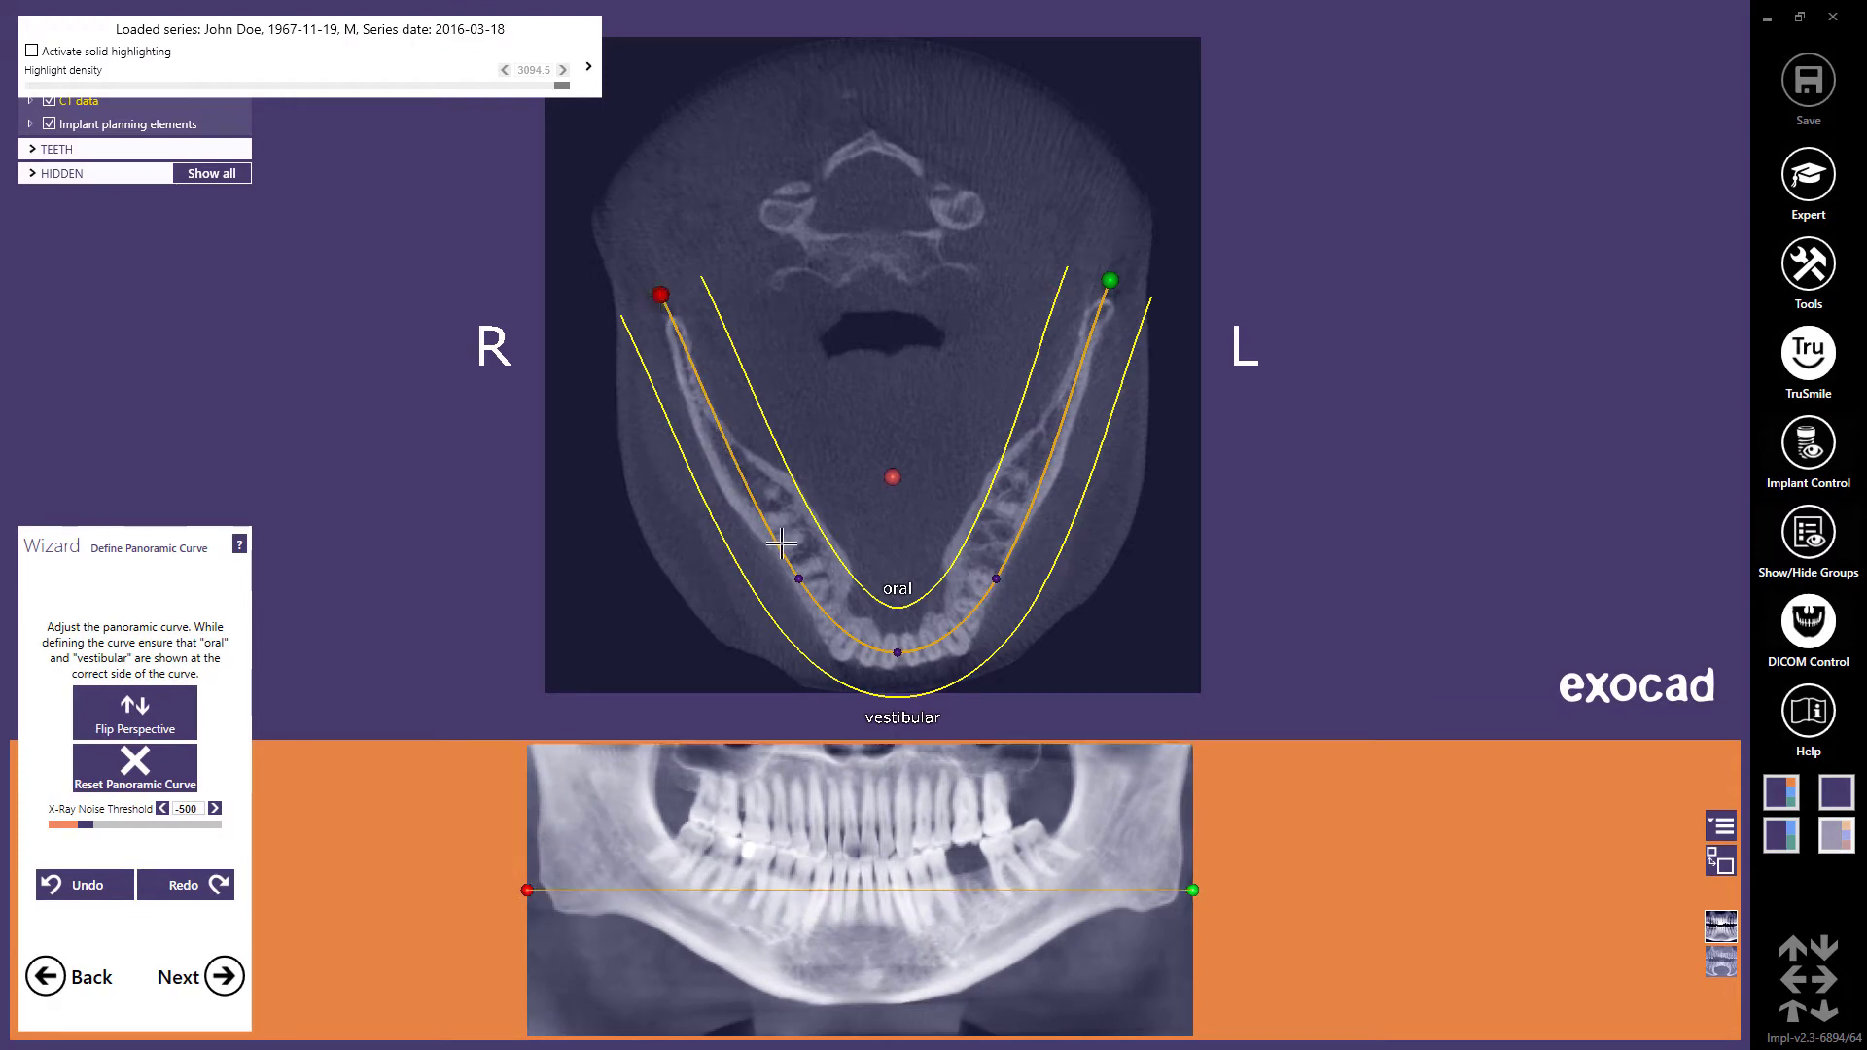
pyautogui.moveTo(799, 579); pyautogui.dragTo(797, 545)
pyautogui.moveTo(749, 443); pyautogui.dragTo(723, 458)
pyautogui.moveTo(1046, 453); pyautogui.dragTo(1050, 453)
pyautogui.moveTo(996, 579); pyautogui.dragTo(985, 556)
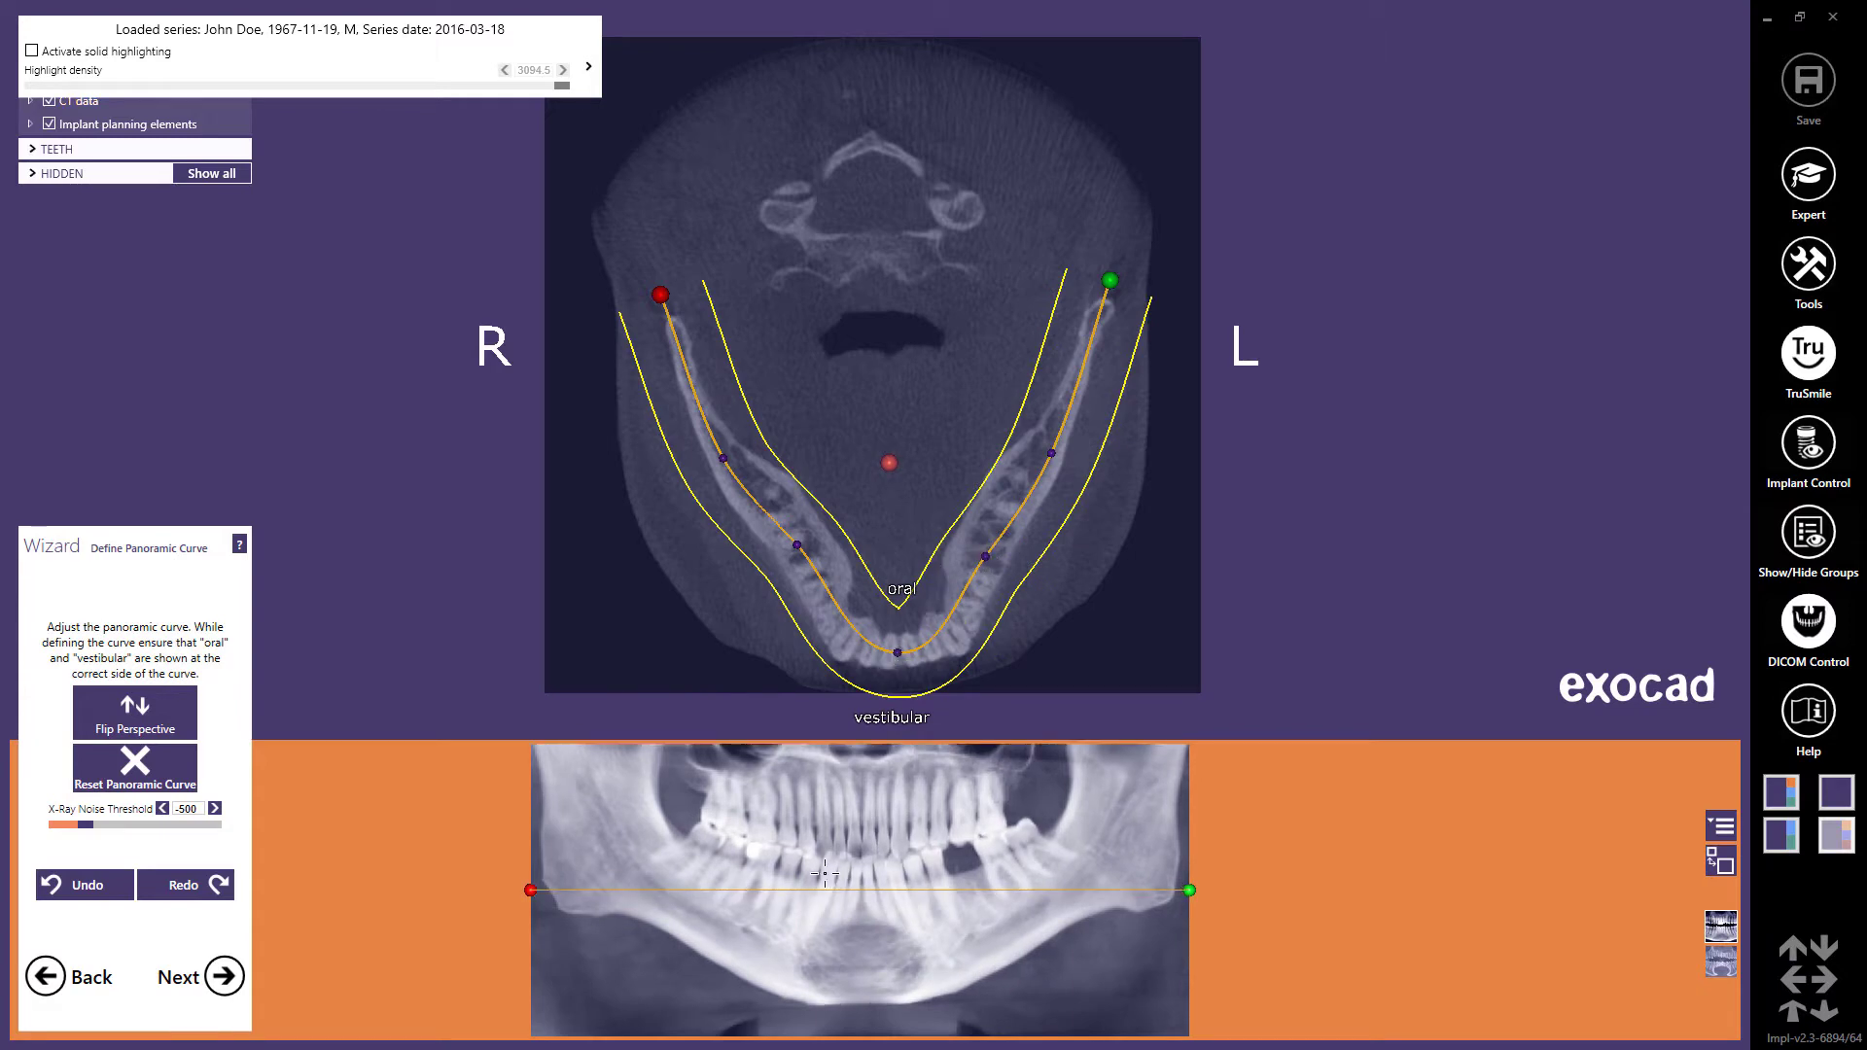
pyautogui.moveTo(86, 824); pyautogui.dragTo(108, 827)
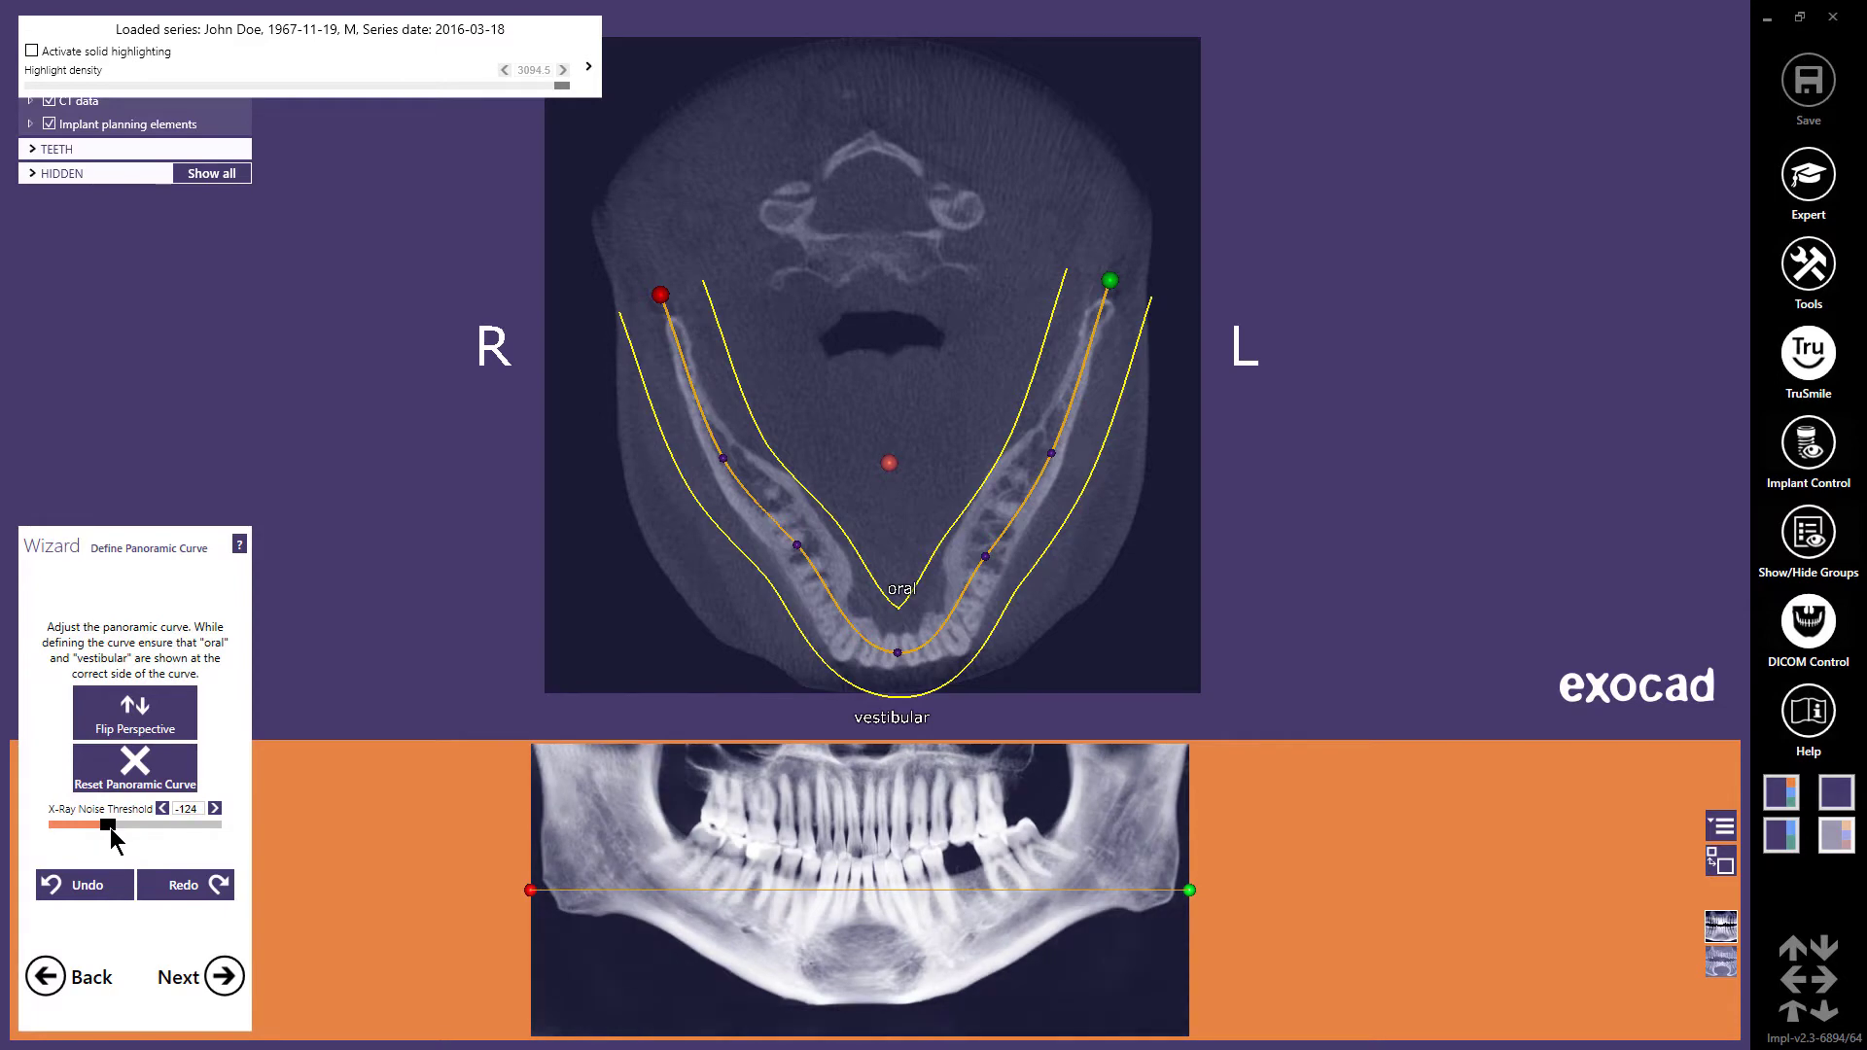
pyautogui.click(225, 975)
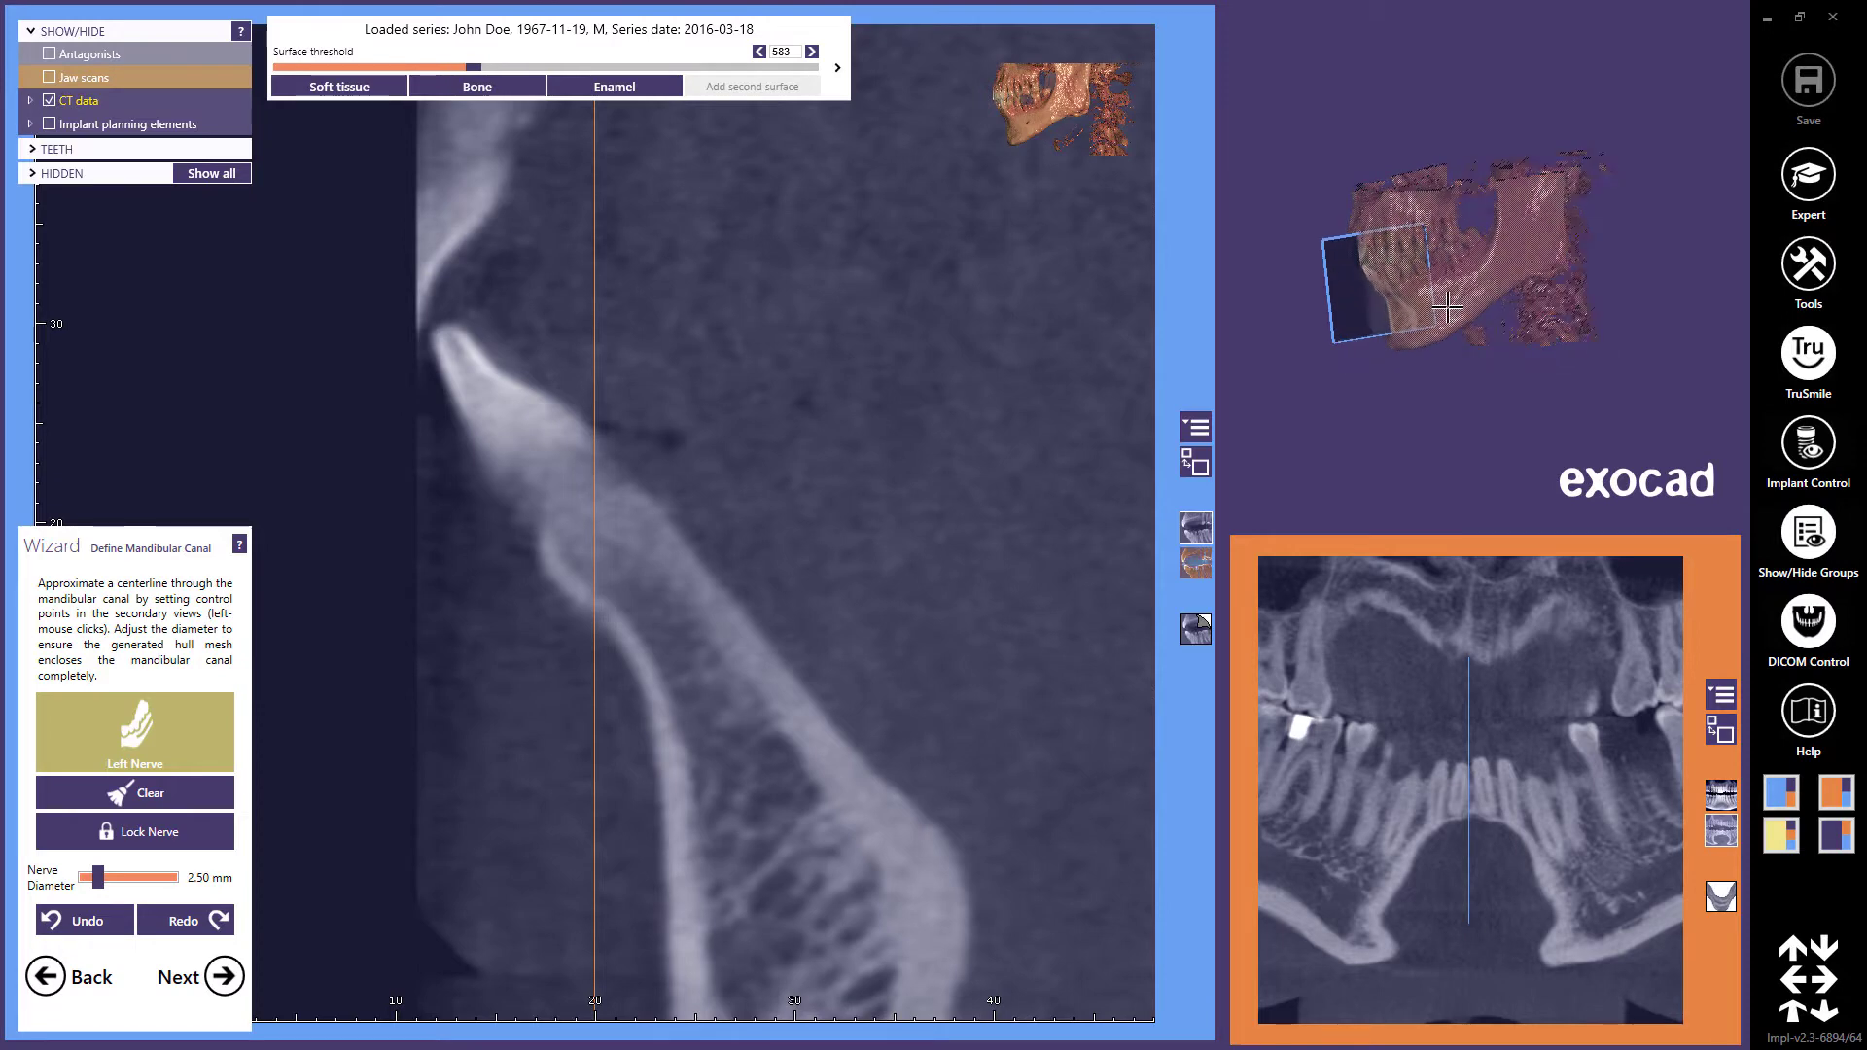
# - Show a mandible cross-section and place the first left nerve control points in the canal
pyautogui.click(1203, 622)
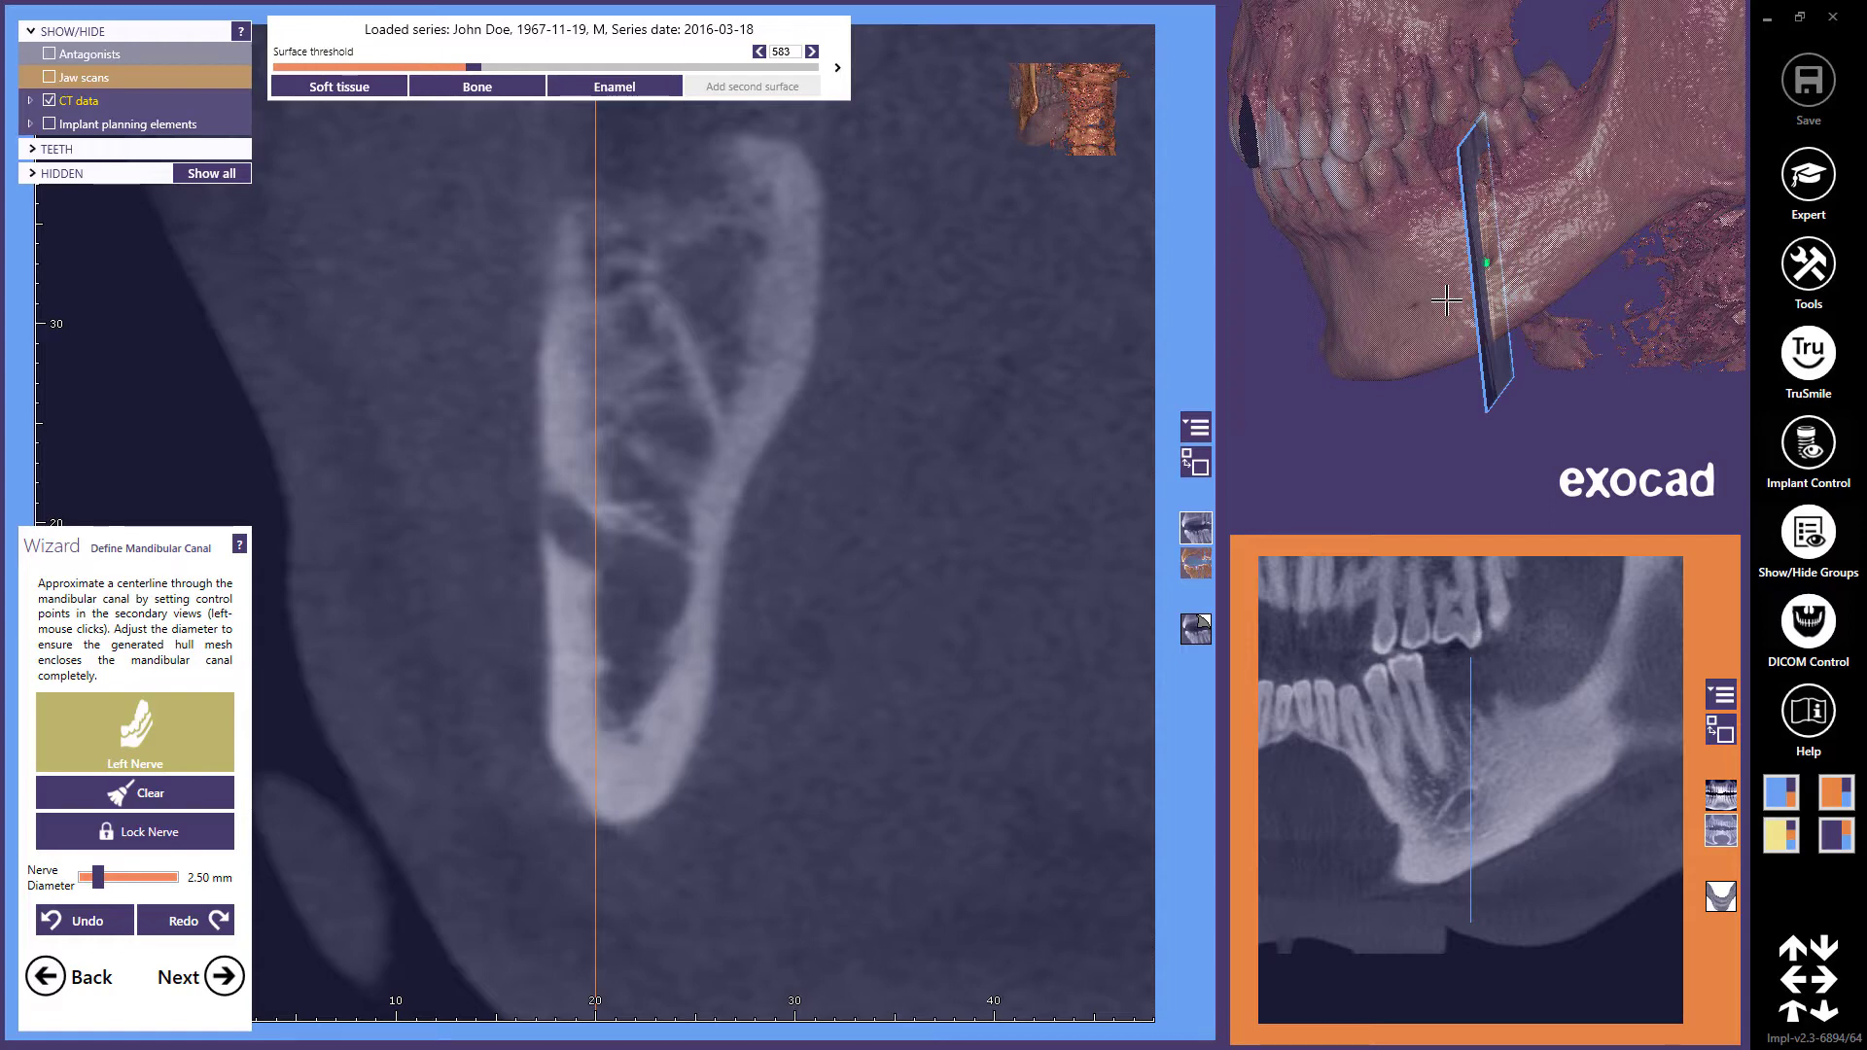
pyautogui.click(560, 522)
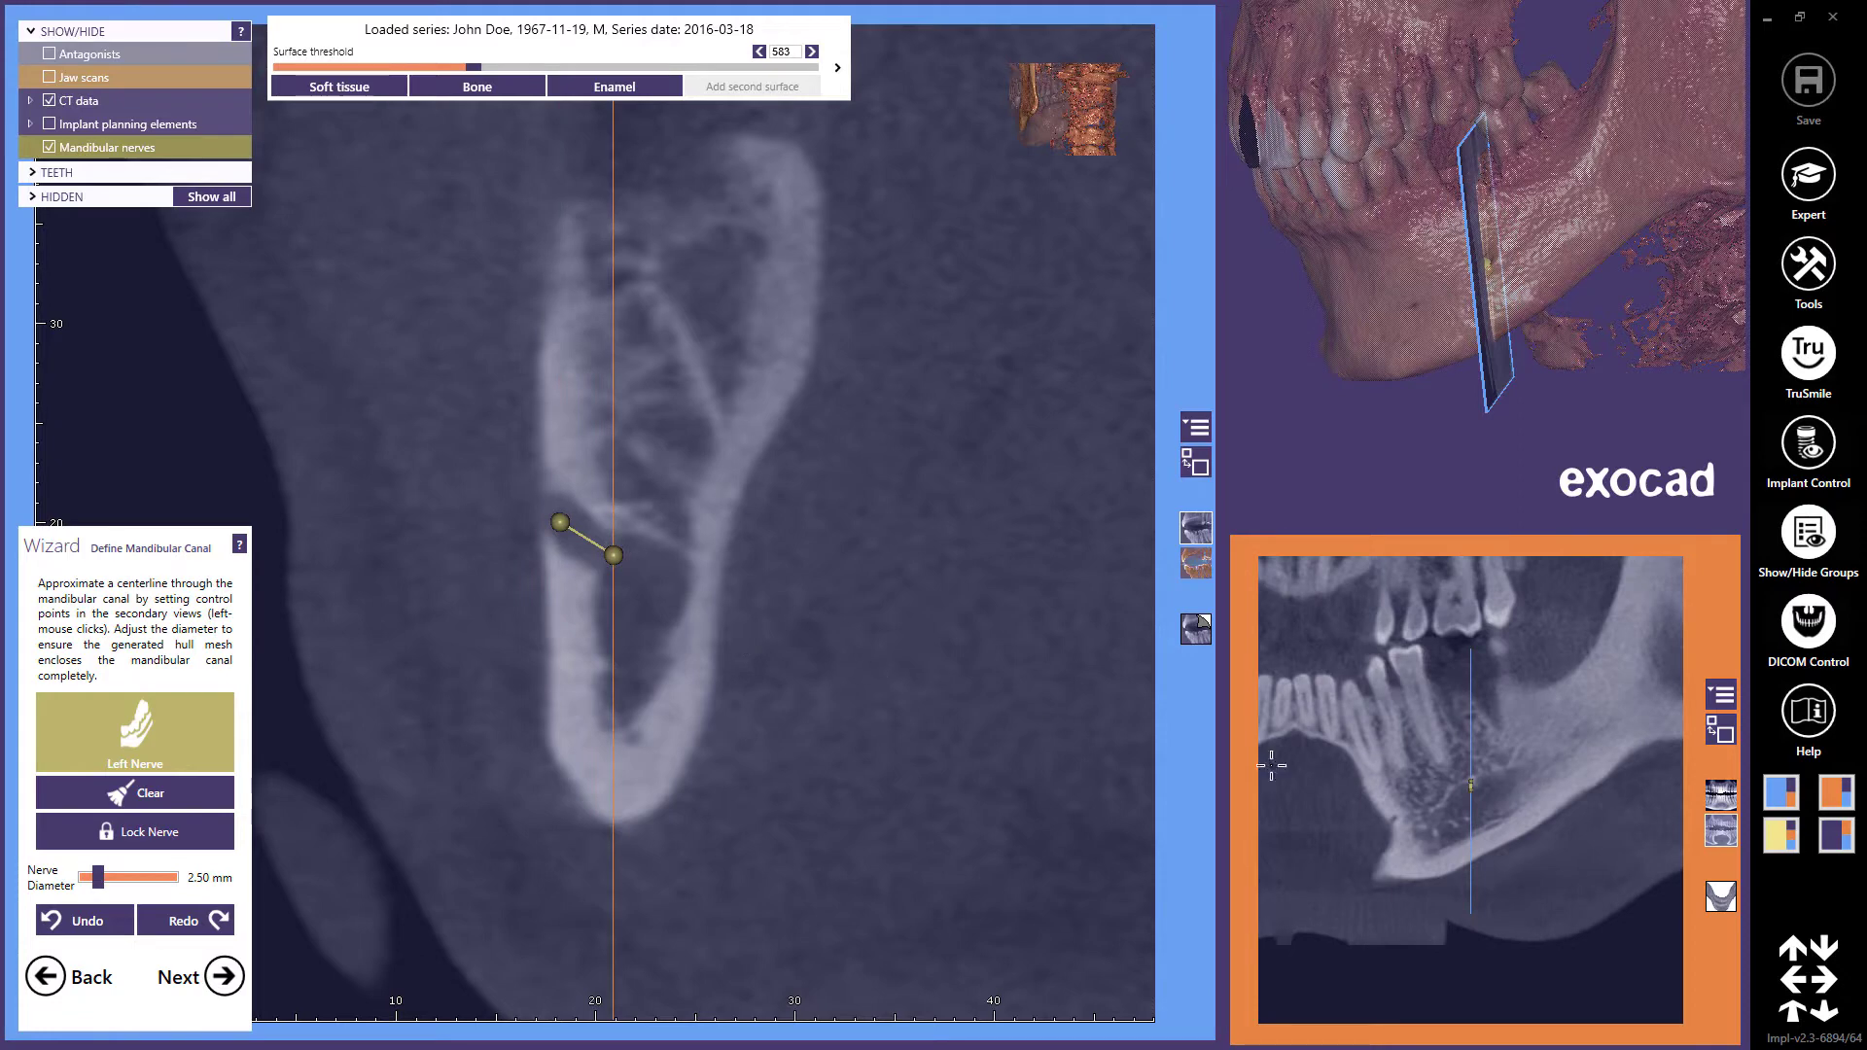
pyautogui.scroll(-5, 1542, 832)
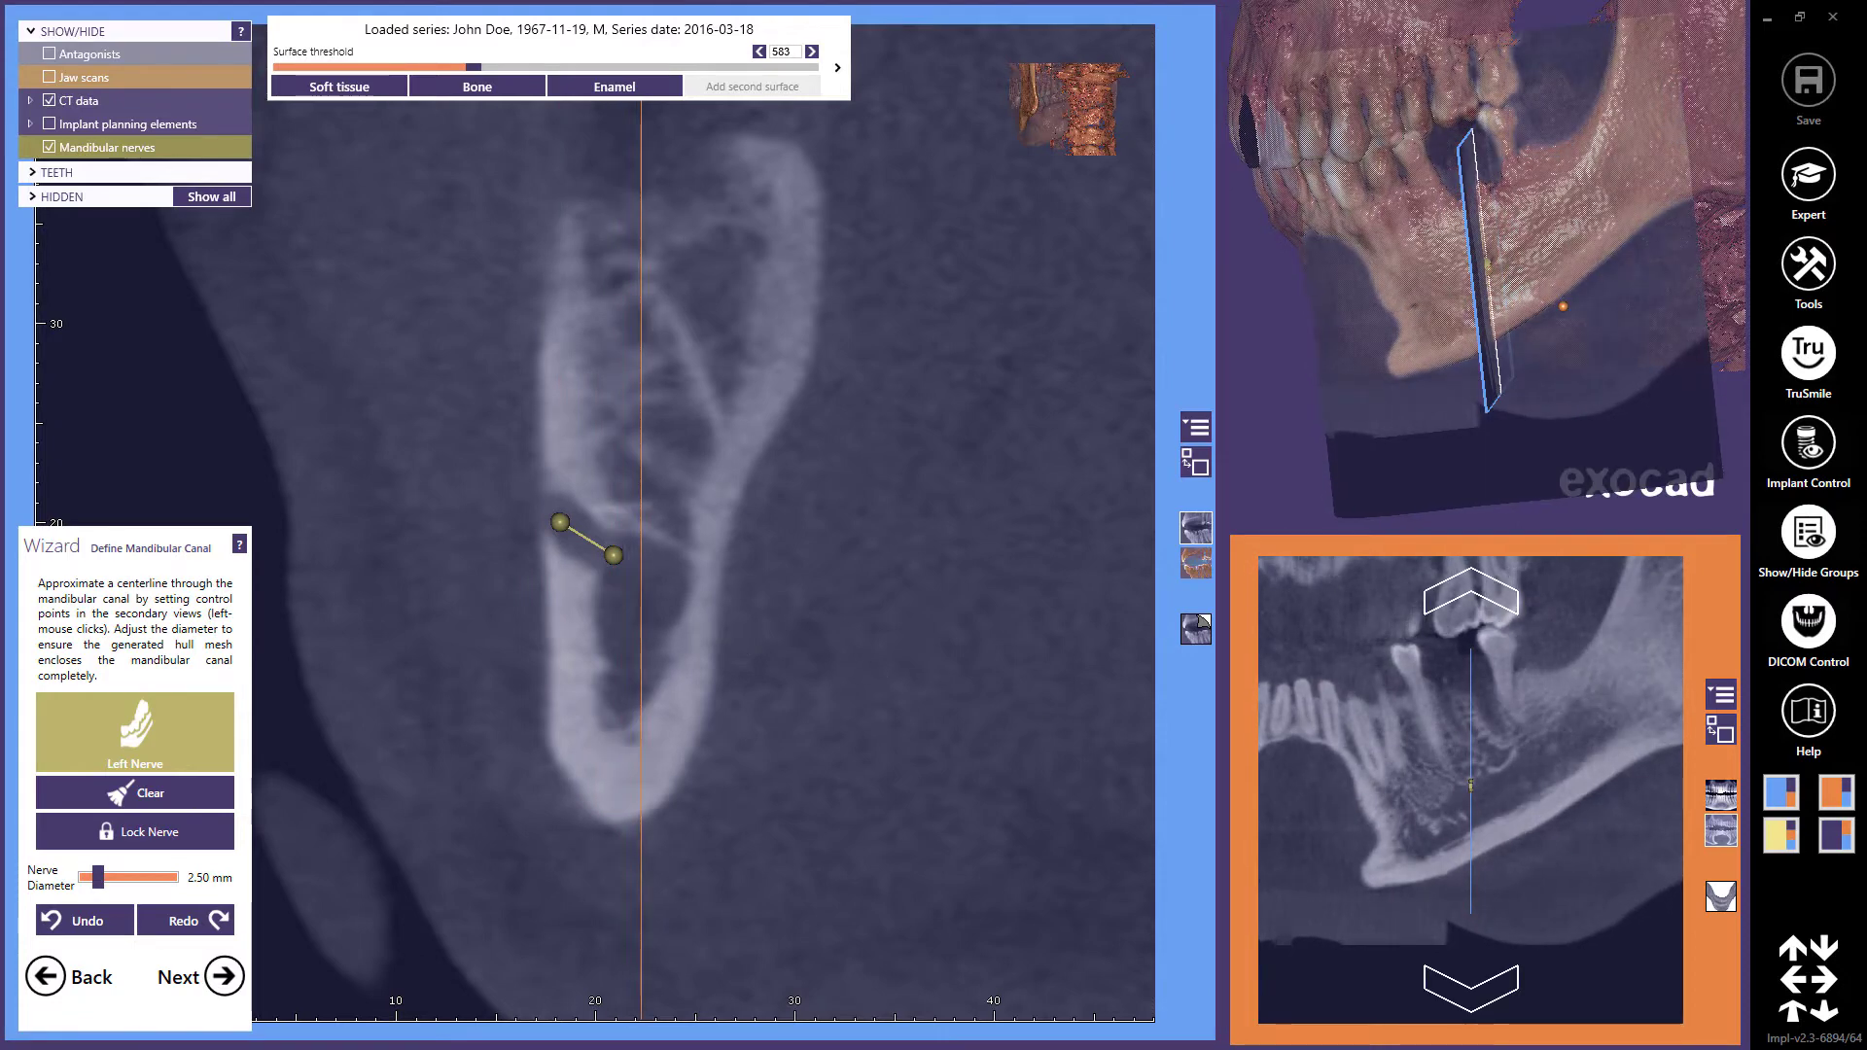
pyautogui.click(1454, 807)
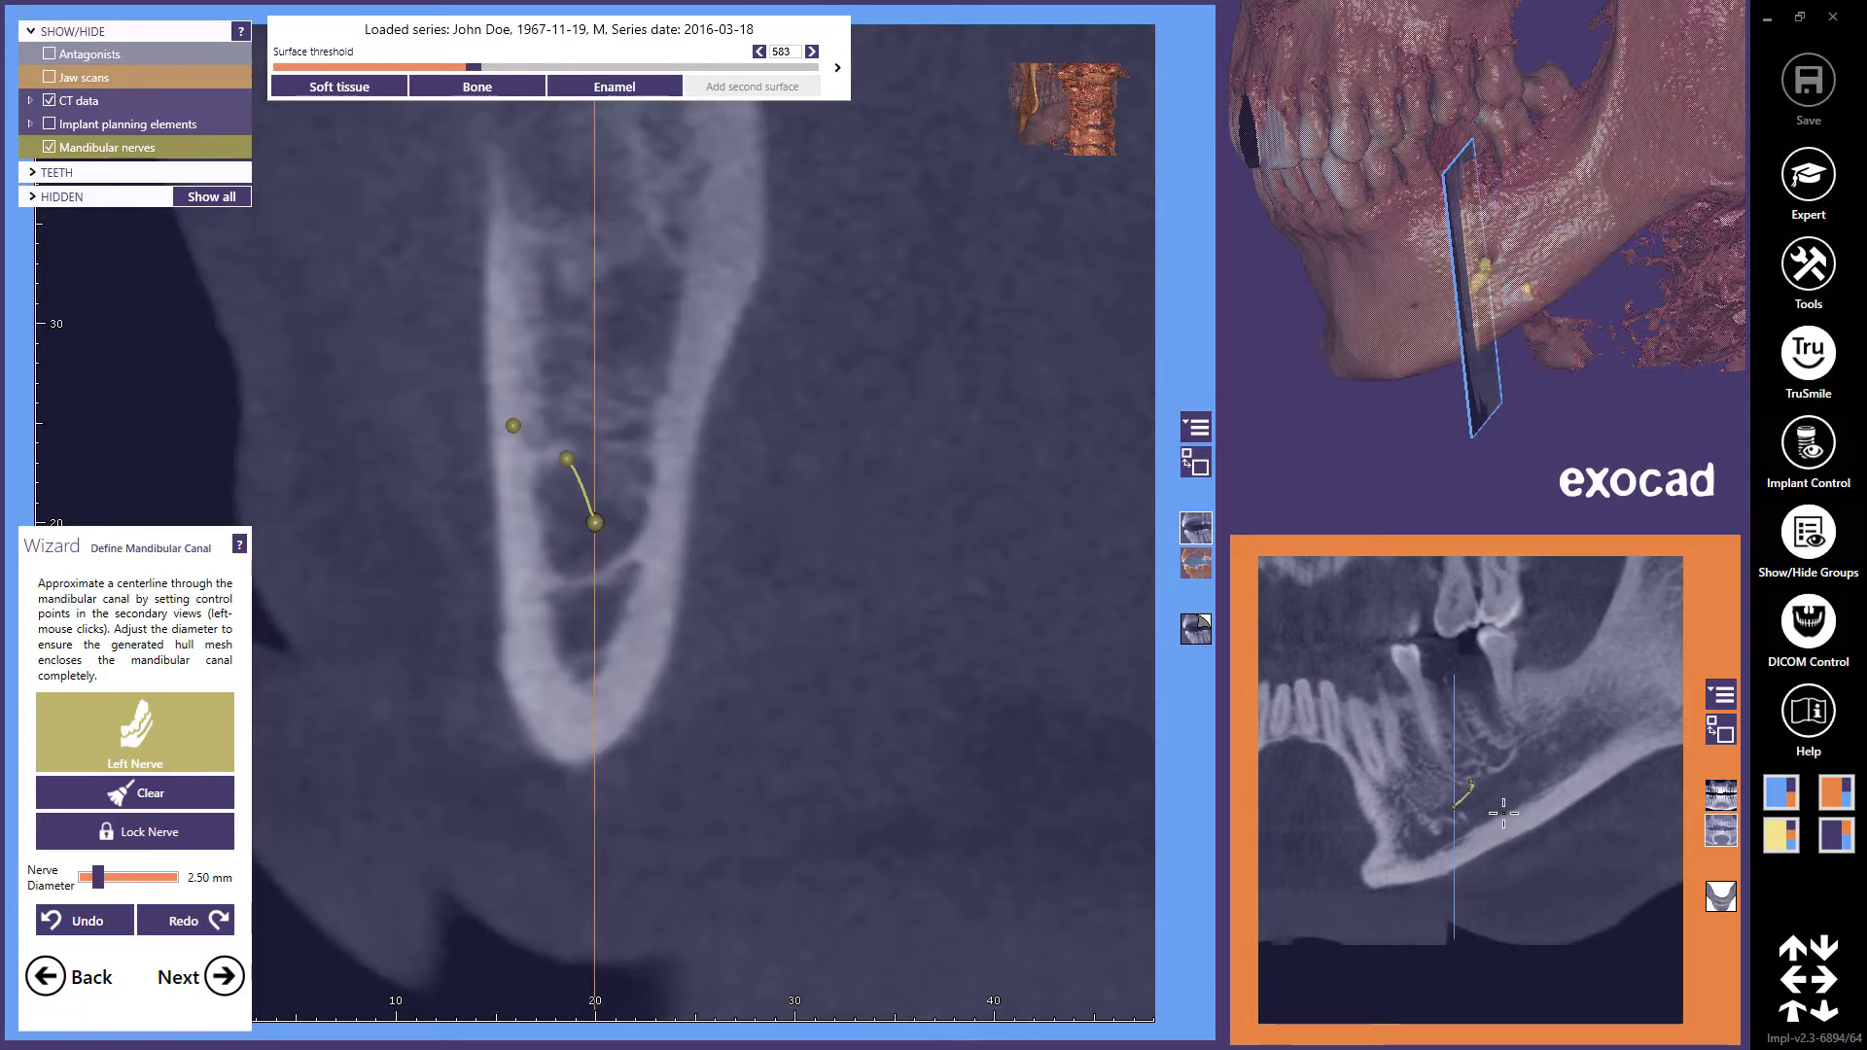
pyautogui.scroll(-3, 596, 523)
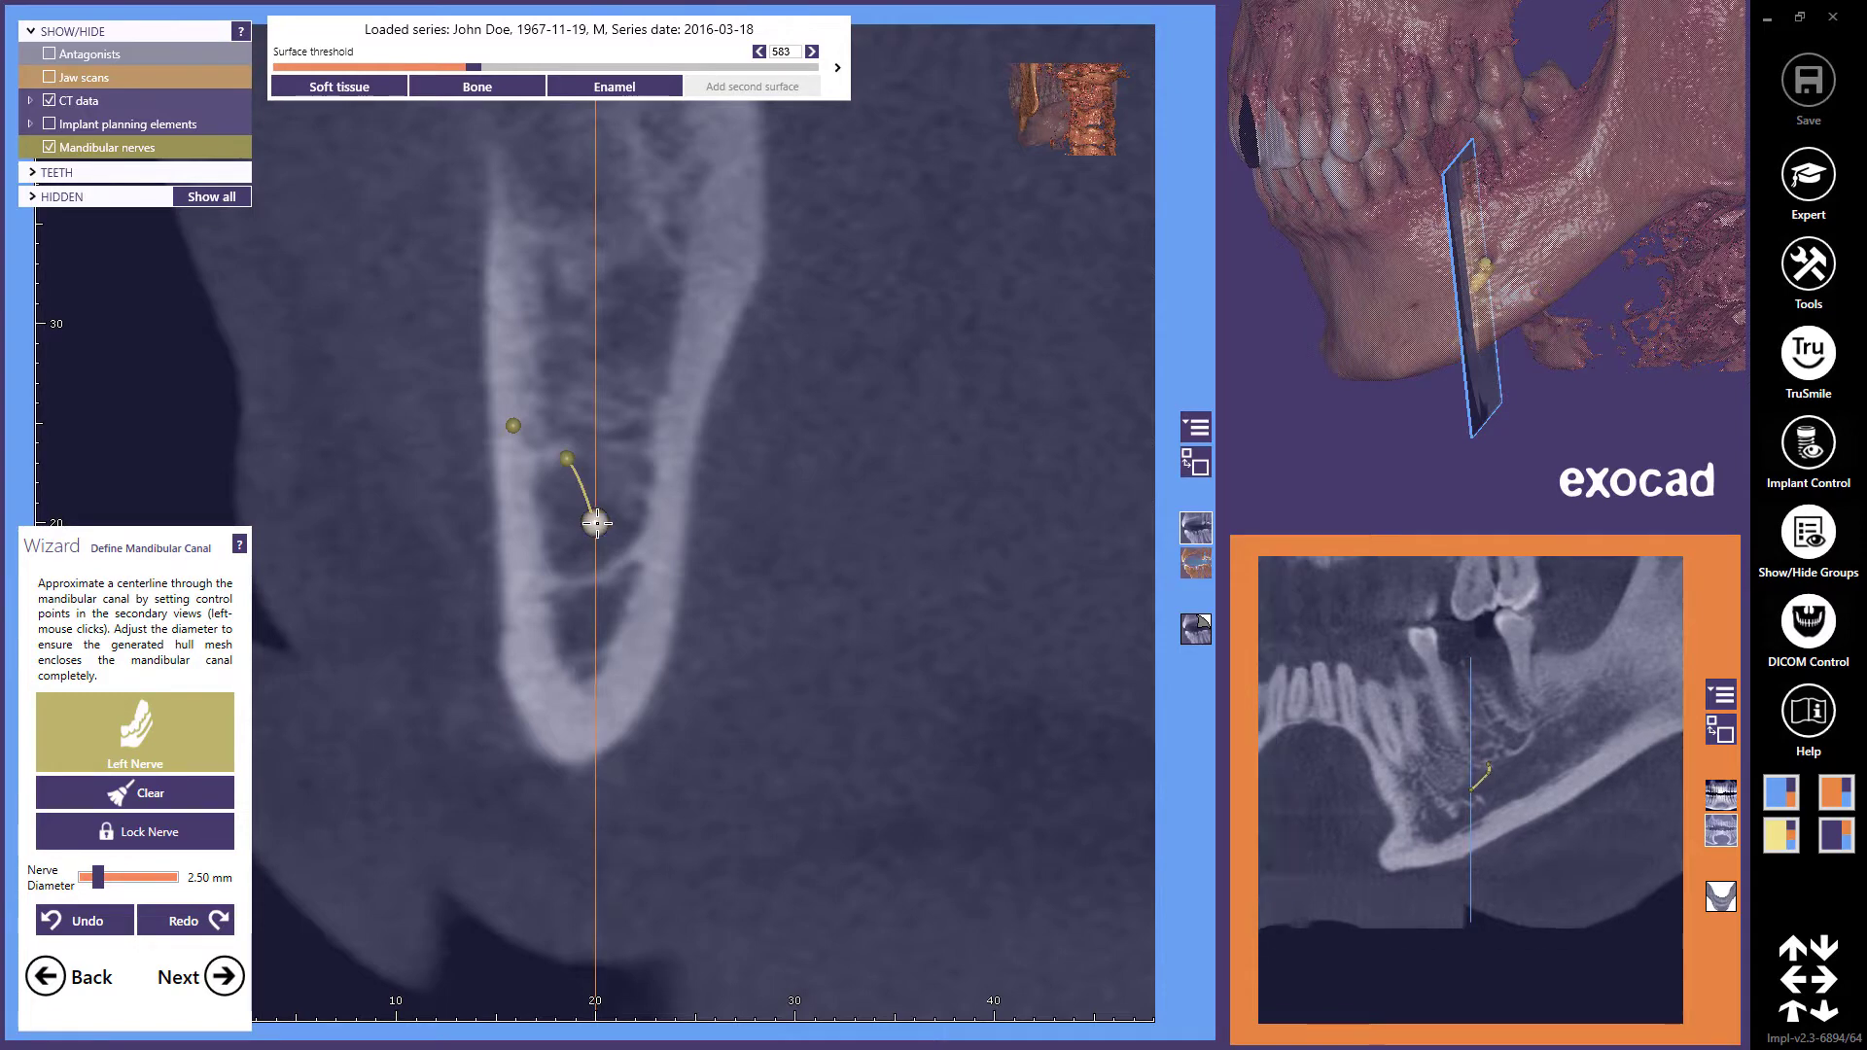
pyautogui.scroll(-3, 600, 502)
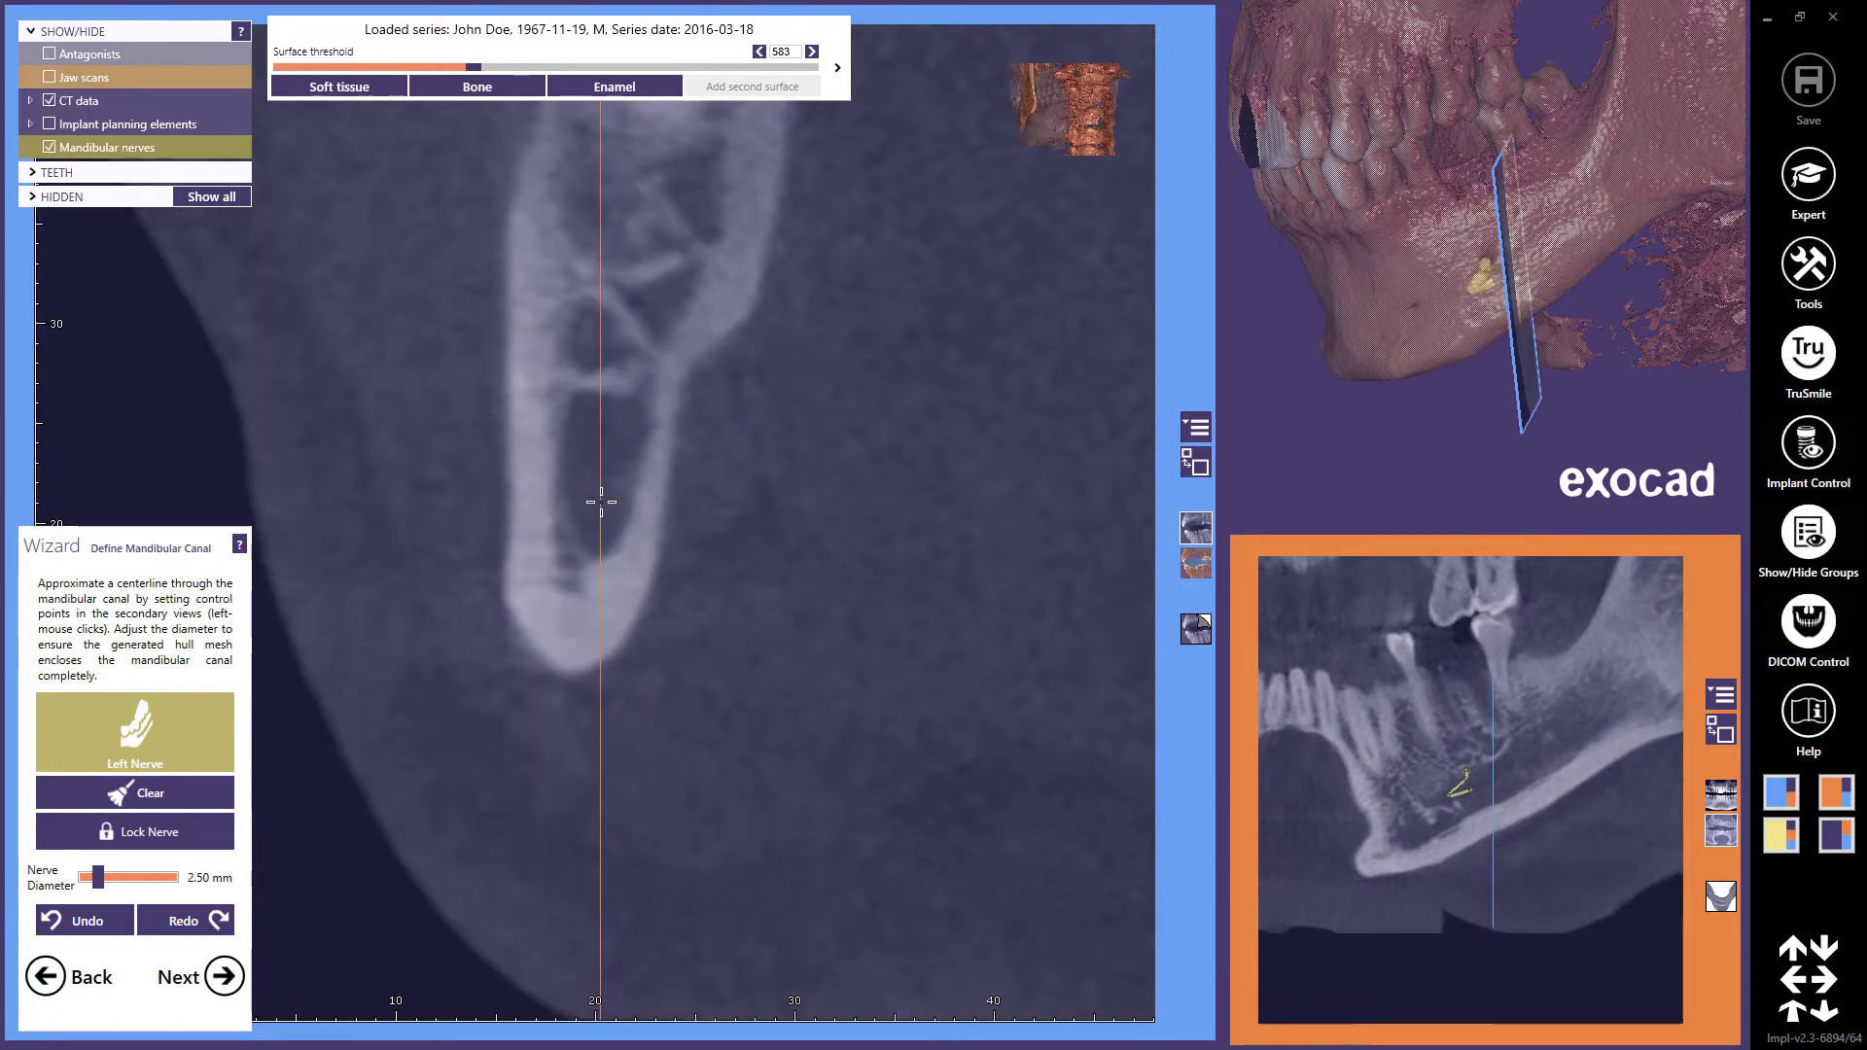
pyautogui.scroll(-3, 608, 467)
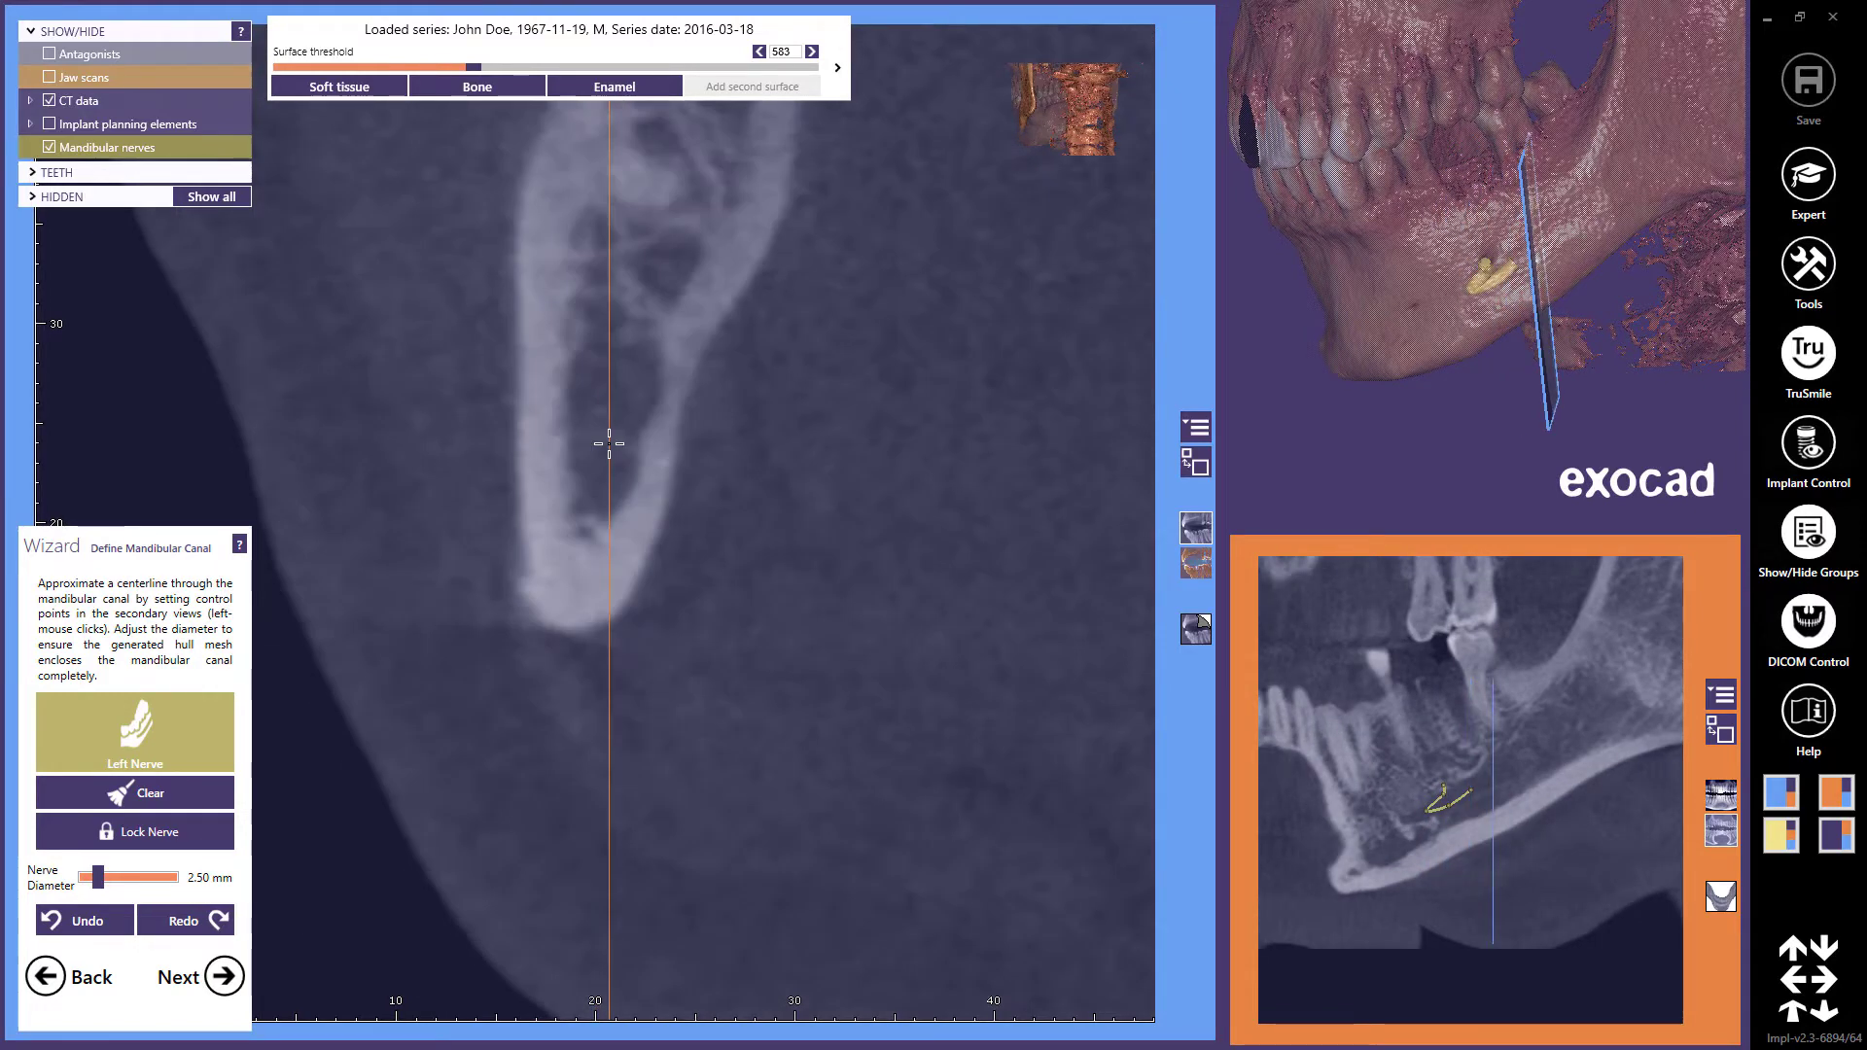
pyautogui.click(1719, 735)
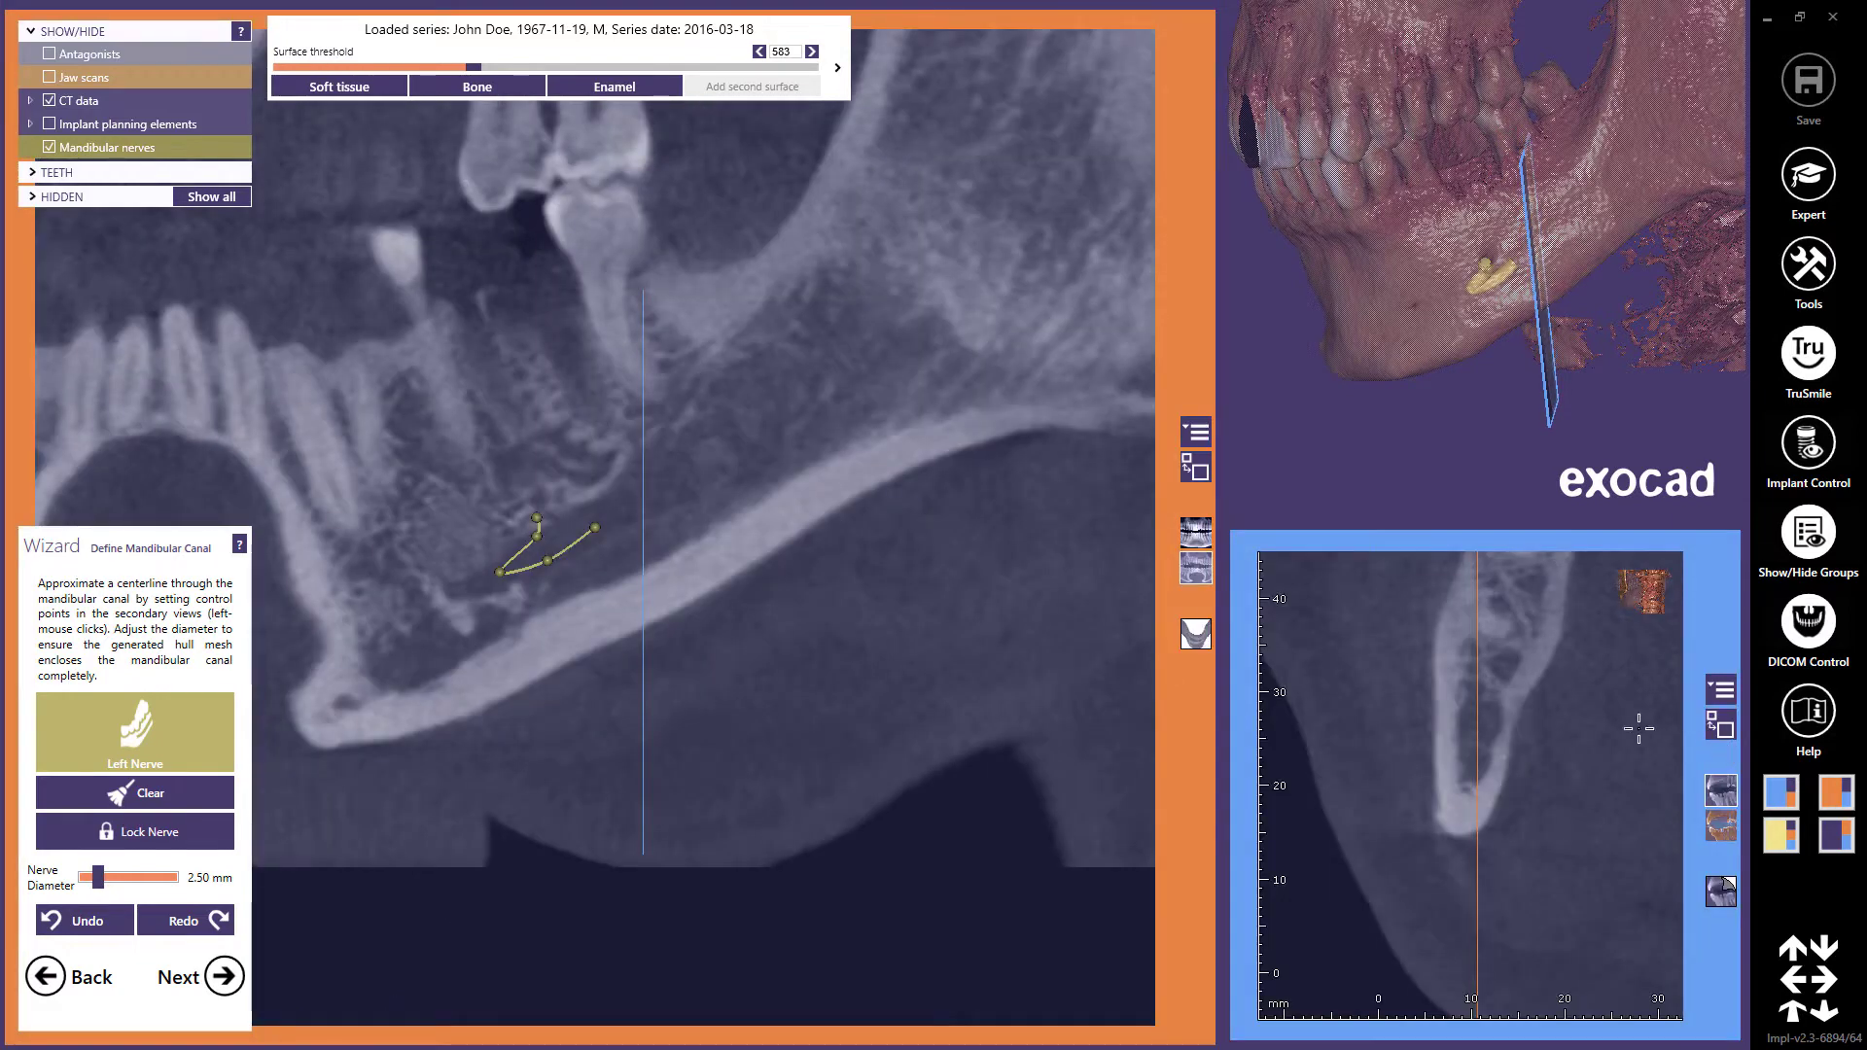
# - Extend the left nerve path with points back along the canal up toward the ramus
pyautogui.click(625, 501)
pyautogui.scroll(-3, 743, 539)
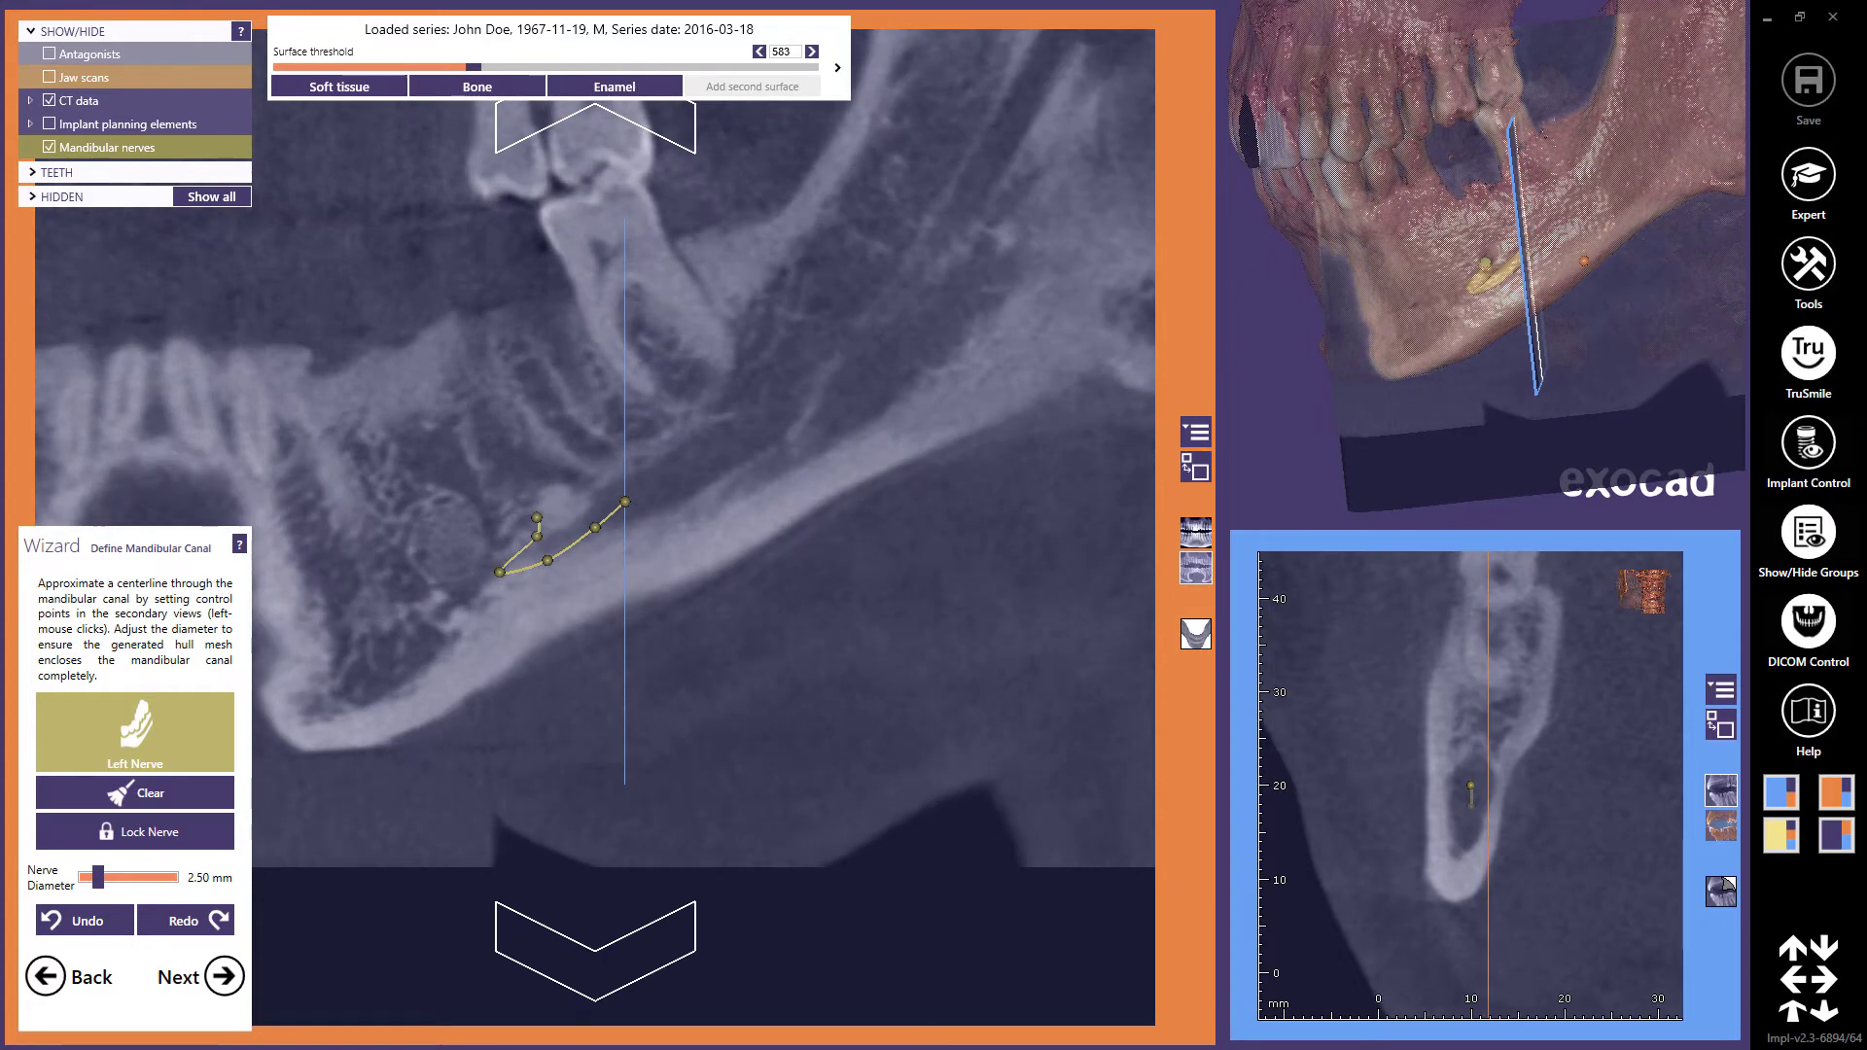
pyautogui.click(674, 475)
pyautogui.click(722, 446)
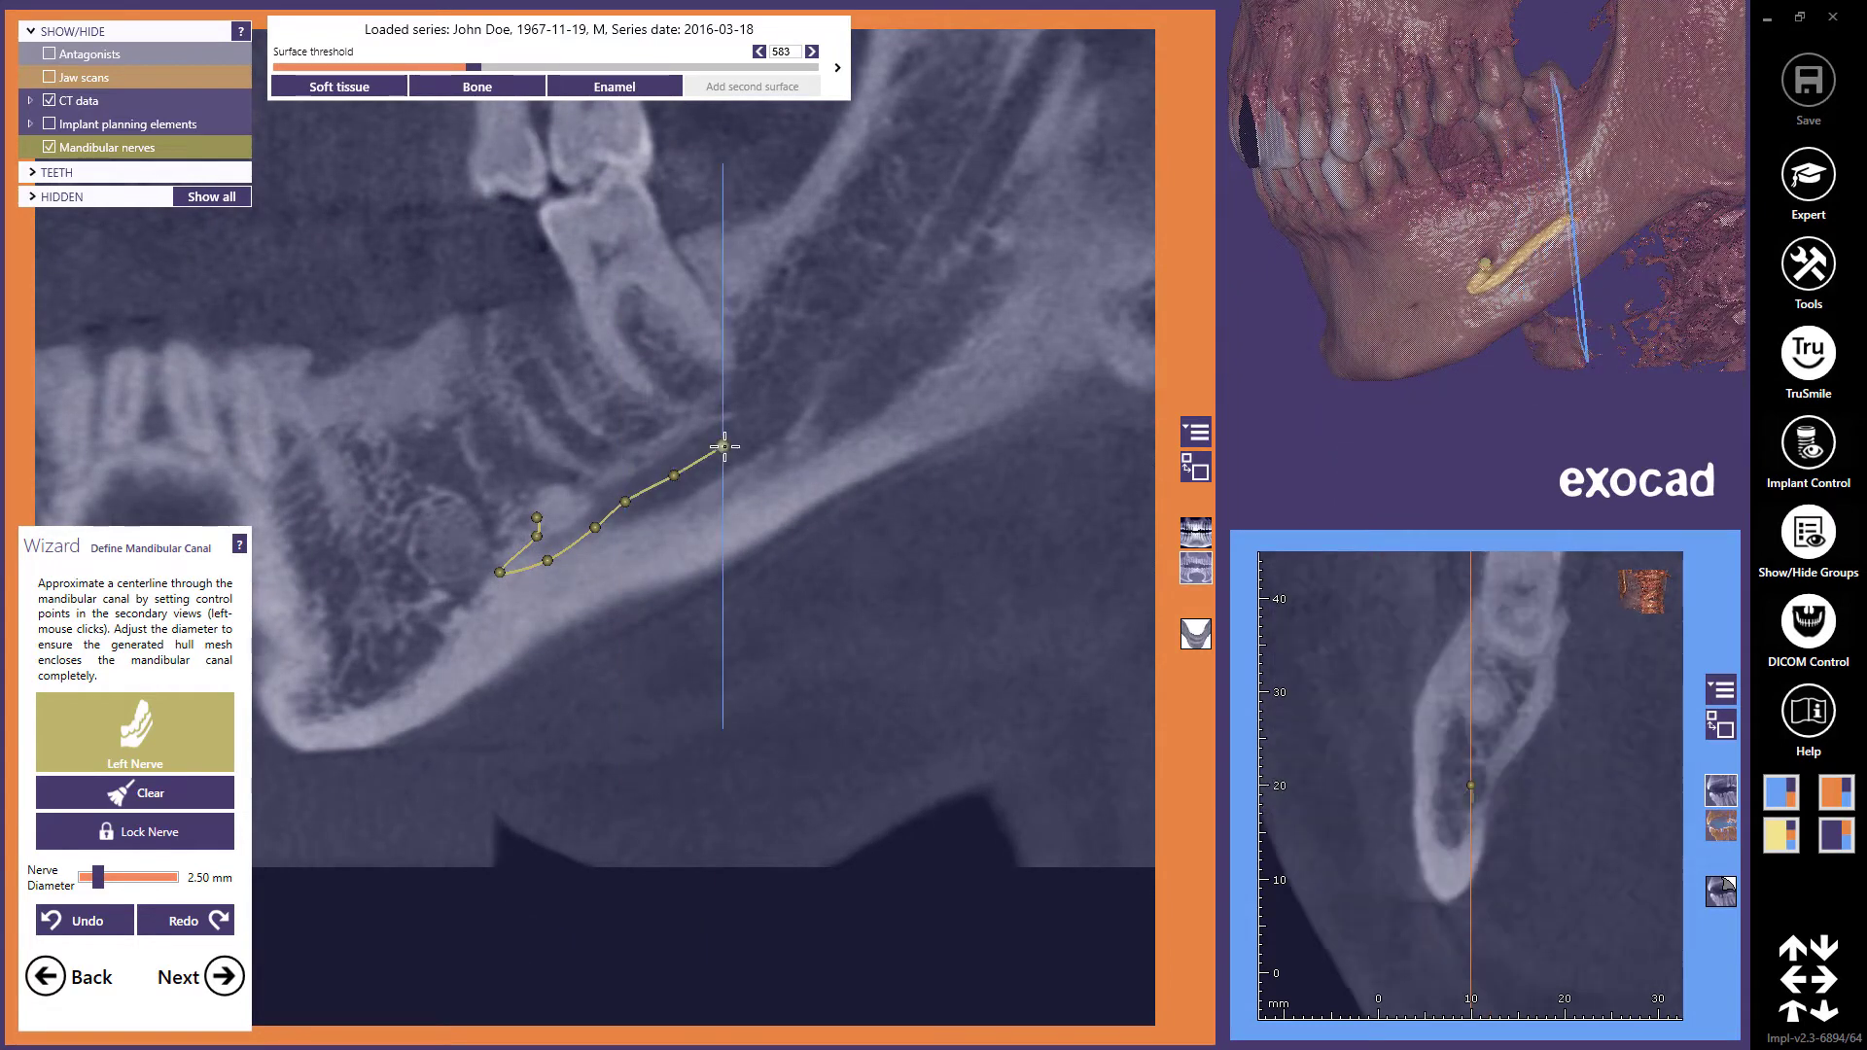
pyautogui.scroll(-2, 769, 447)
pyautogui.click(765, 420)
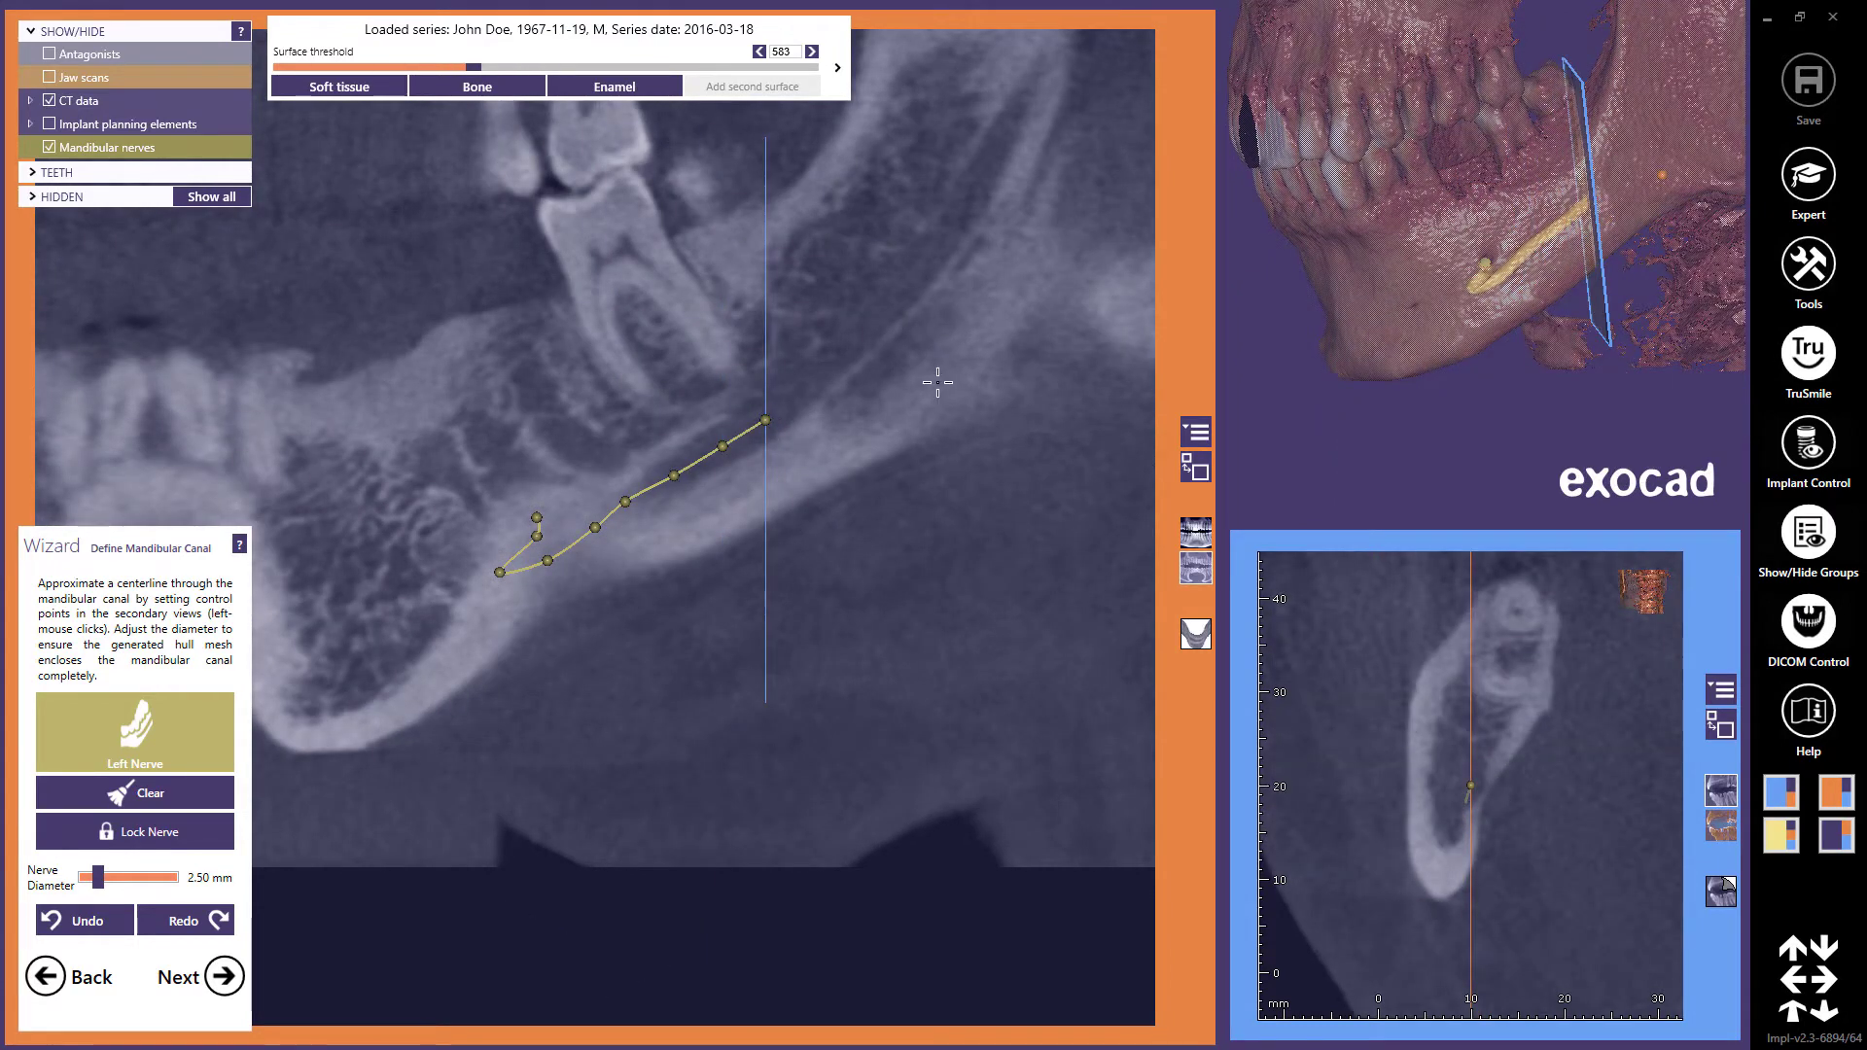
pyautogui.scroll(-2, 875, 374)
pyautogui.click(819, 363)
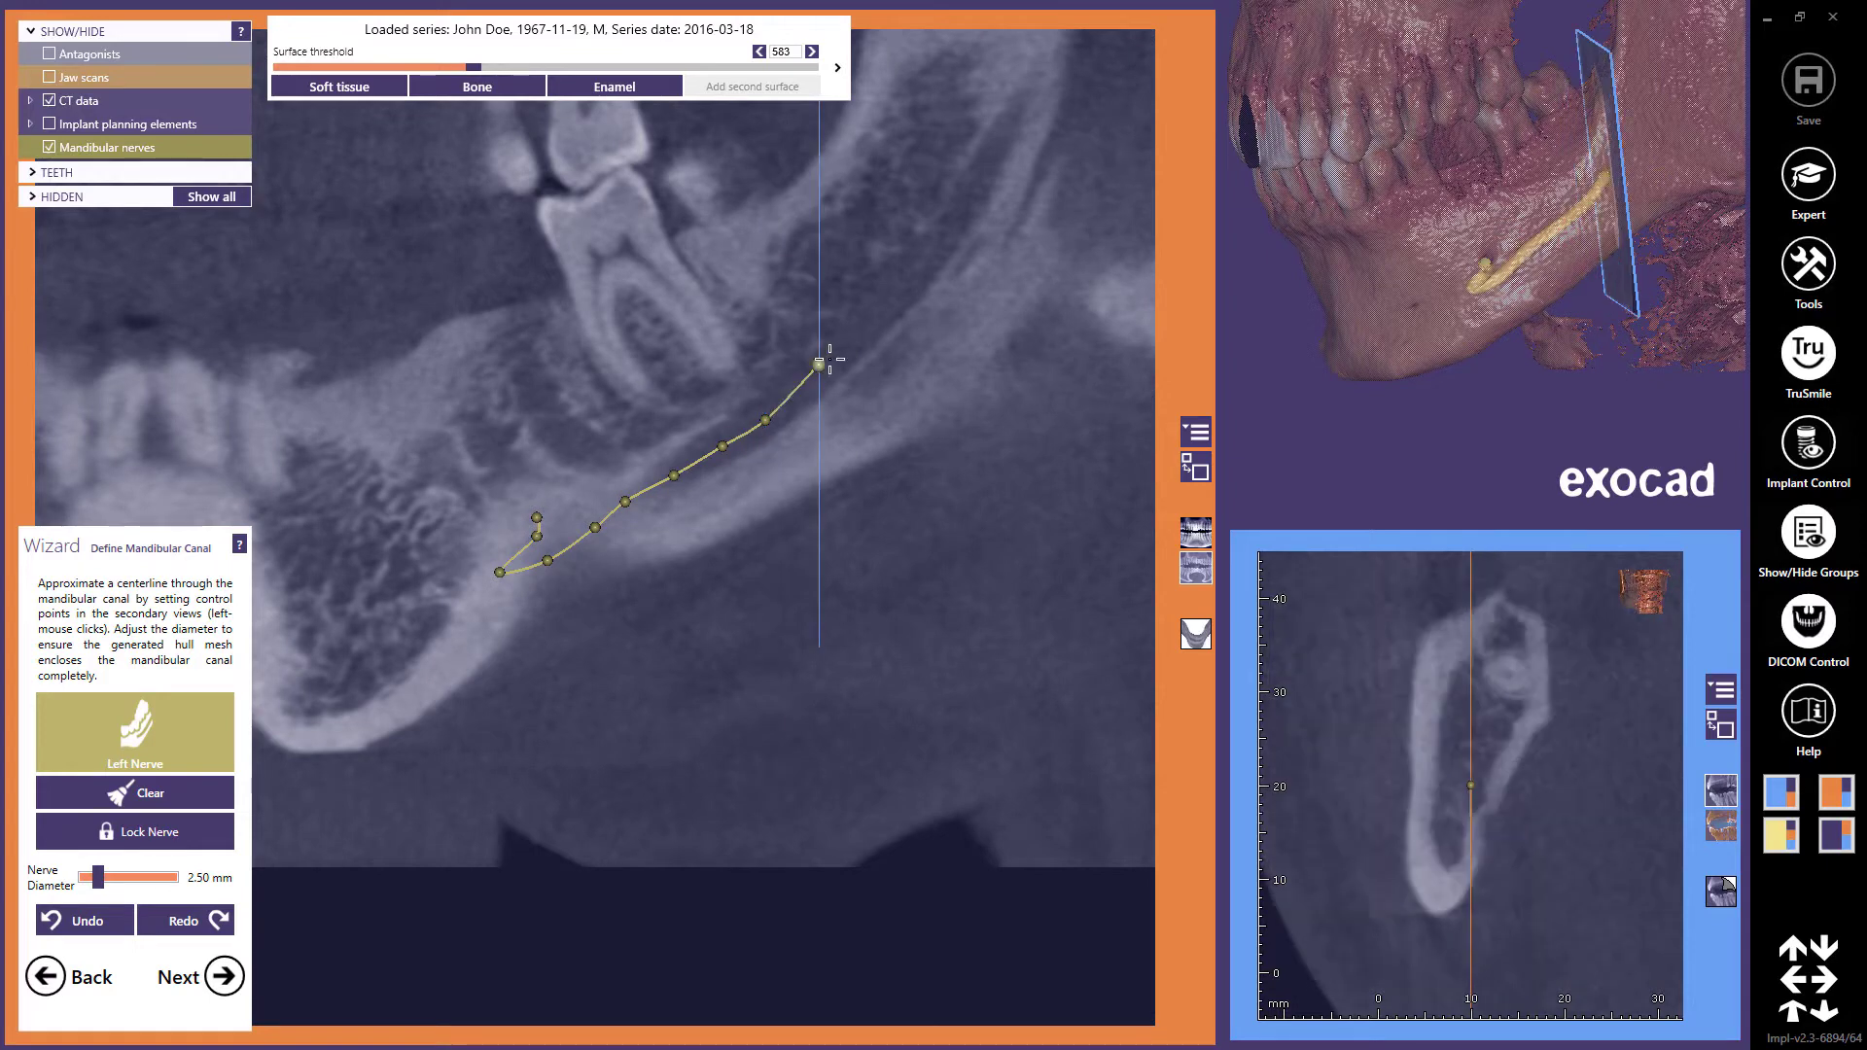
pyautogui.click(877, 304)
pyautogui.click(939, 246)
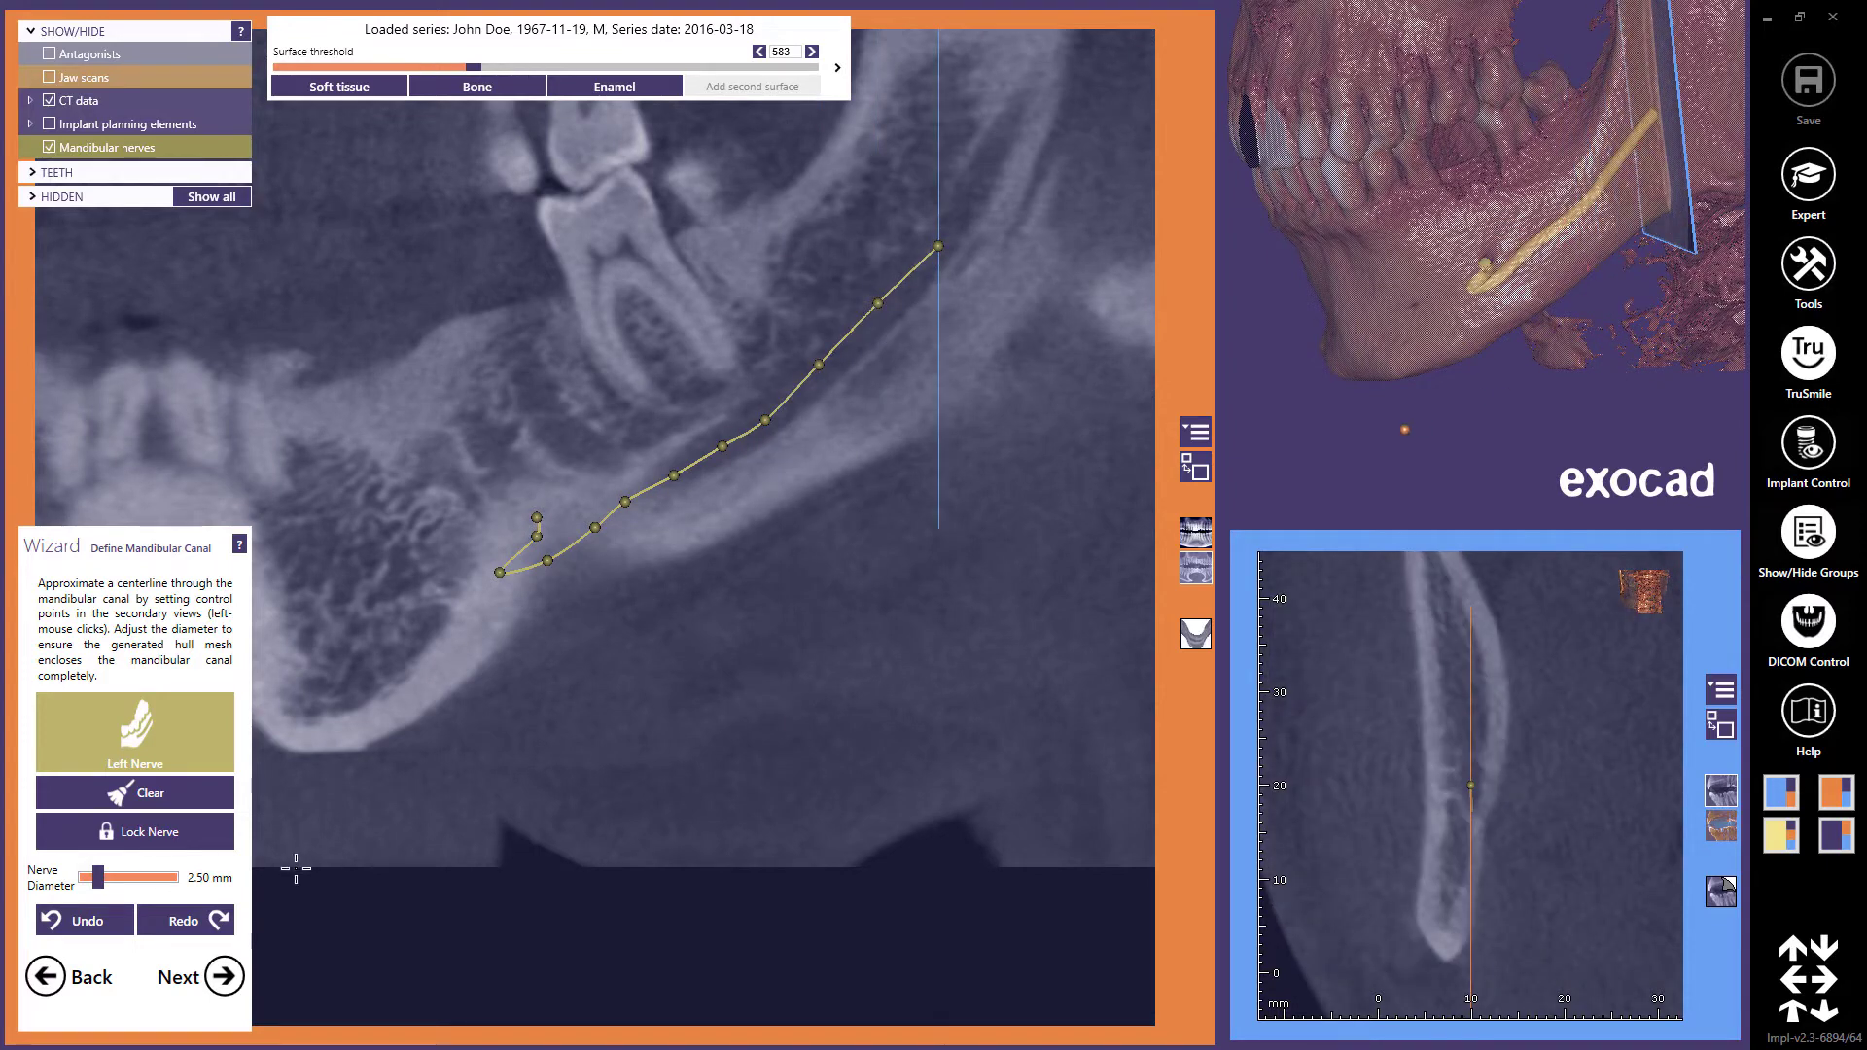
# - Set the left nerve diameter to 4.46 mm
pyautogui.moveTo(101, 880); pyautogui.dragTo(115, 880)
pyautogui.scroll(-5, 680, 438)
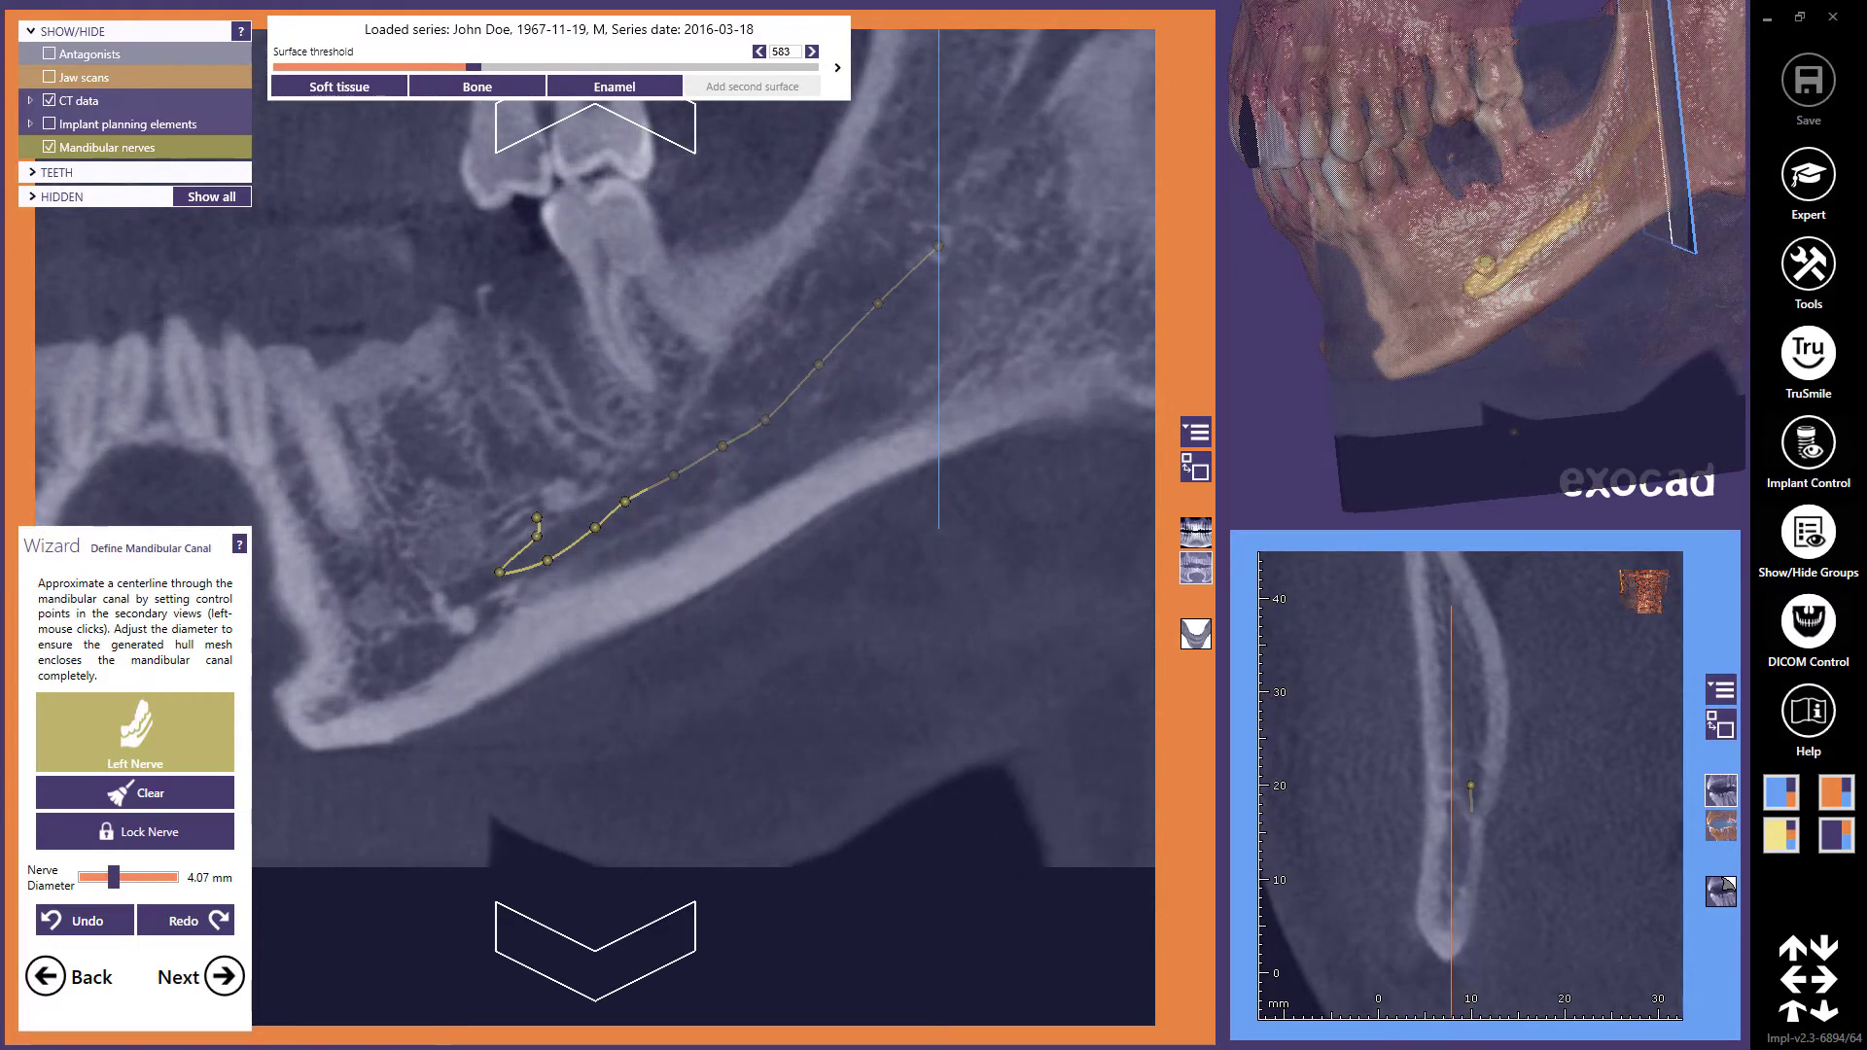
pyautogui.moveTo(114, 878); pyautogui.dragTo(119, 878)
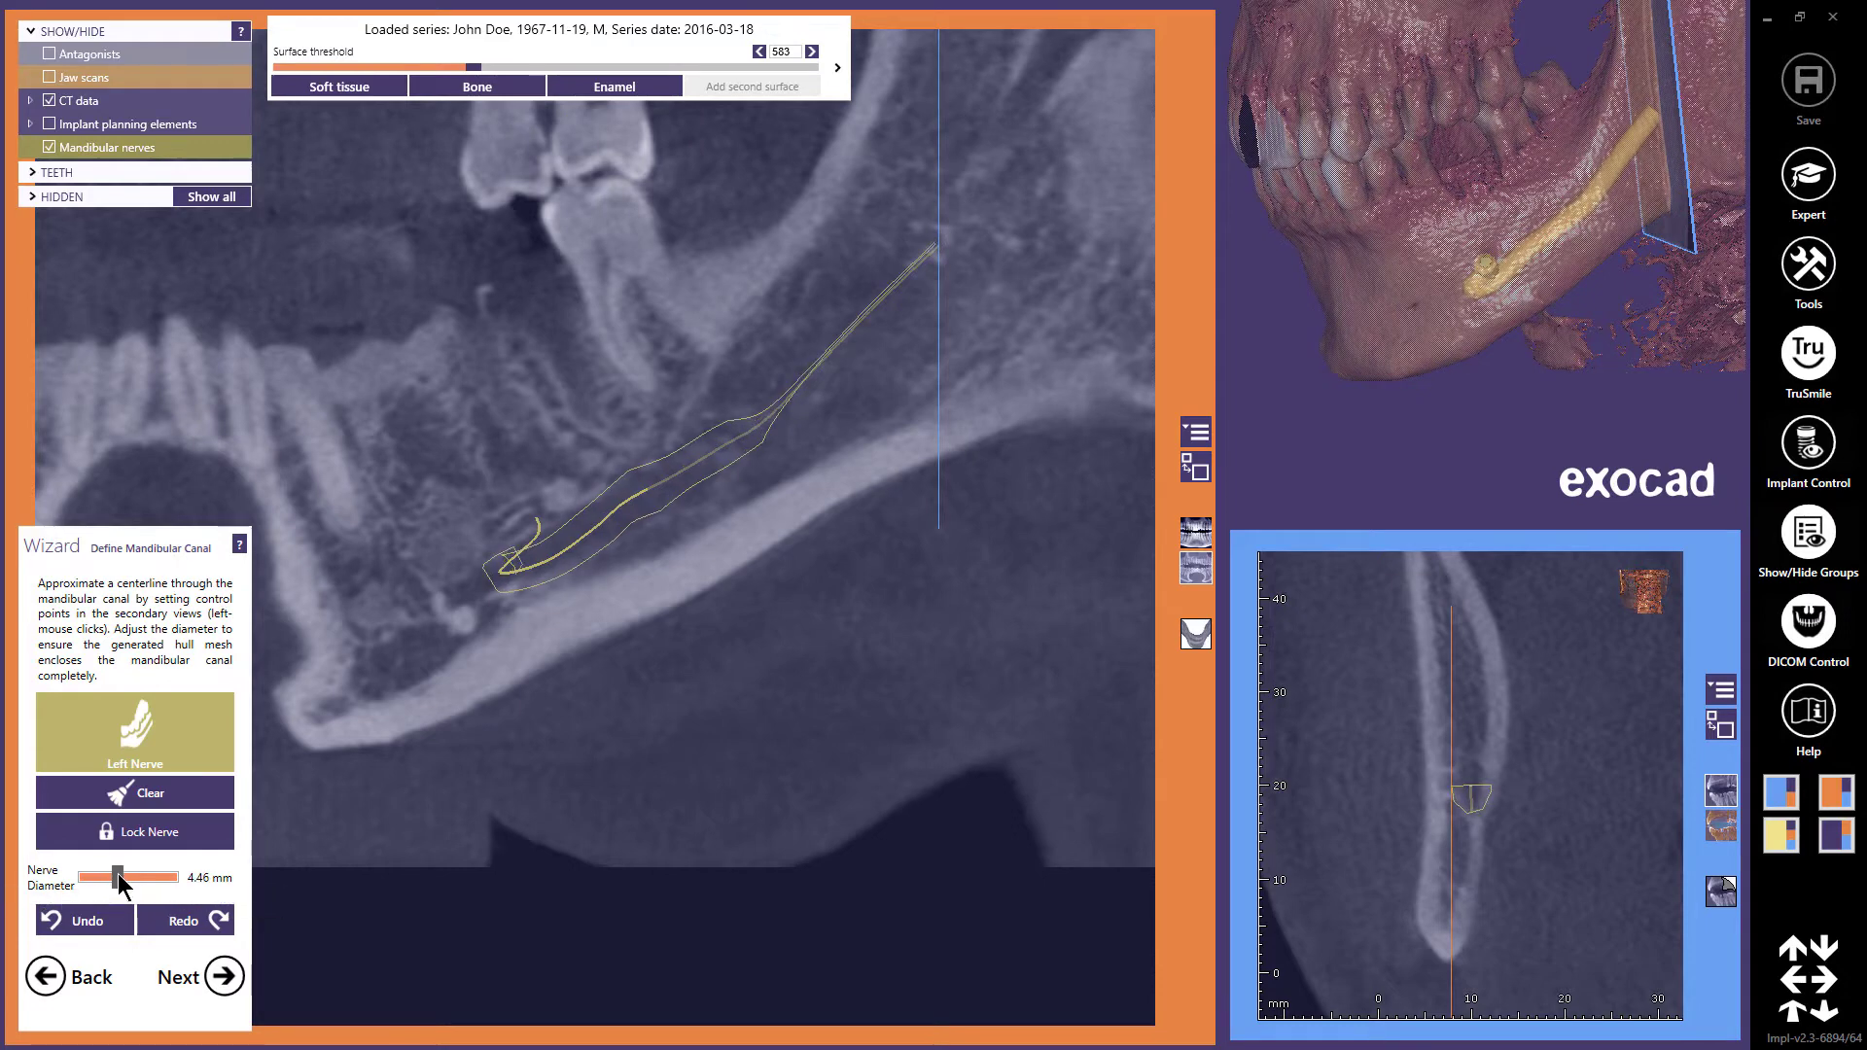
pyautogui.click(227, 978)
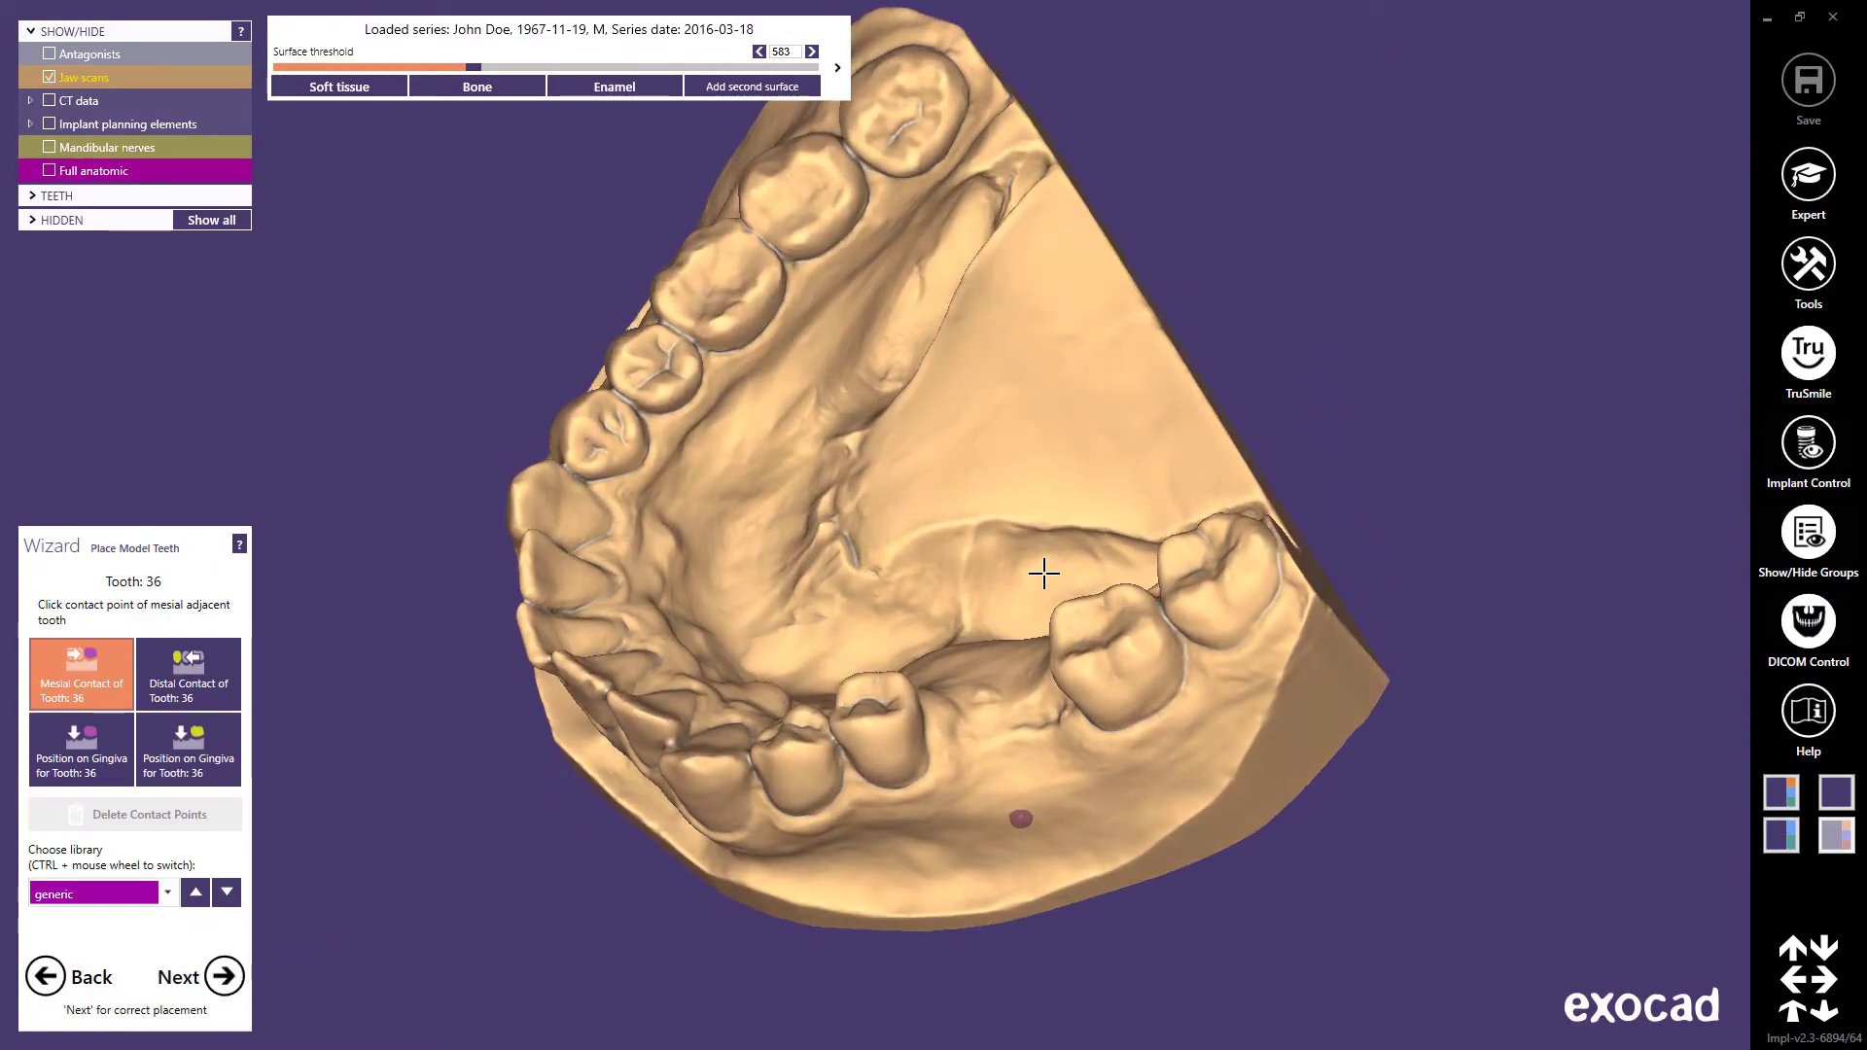
# - Set tooth 36's mesial and distal contact points and switch it to the alternative tooth library
pyautogui.click(907, 700)
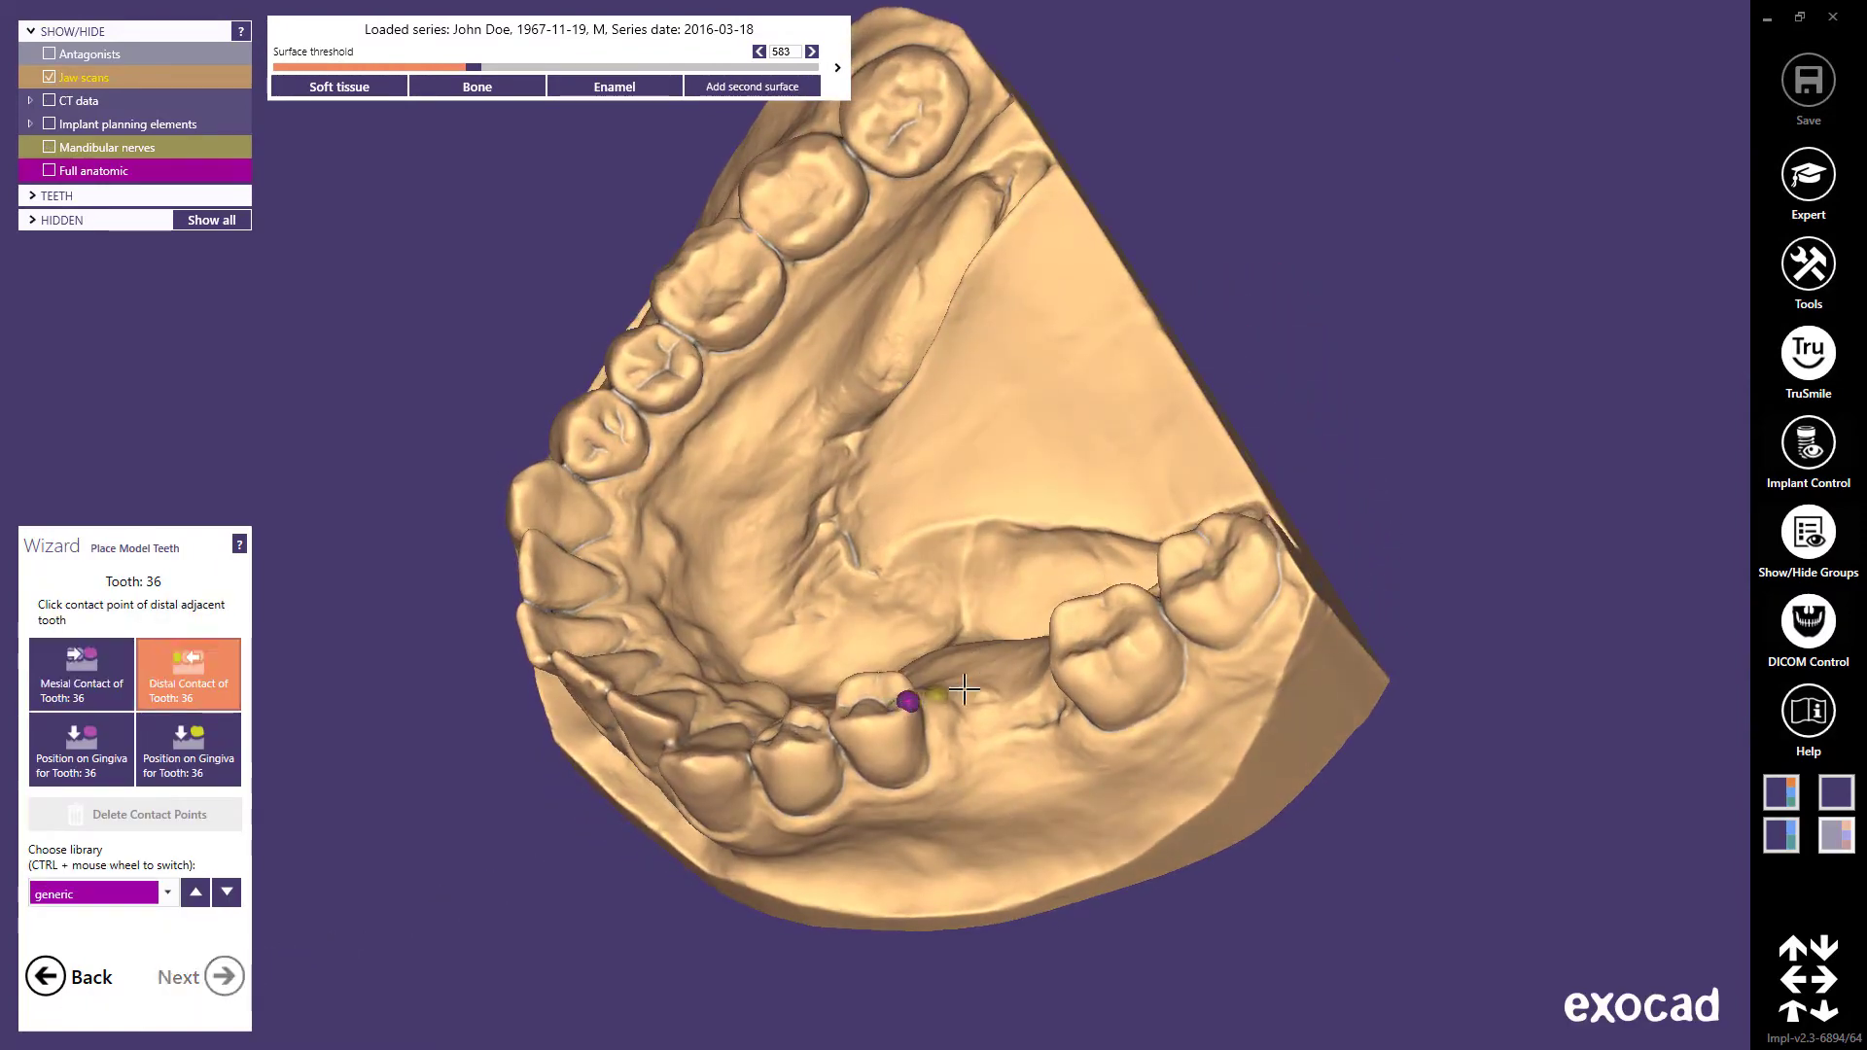
pyautogui.click(1053, 665)
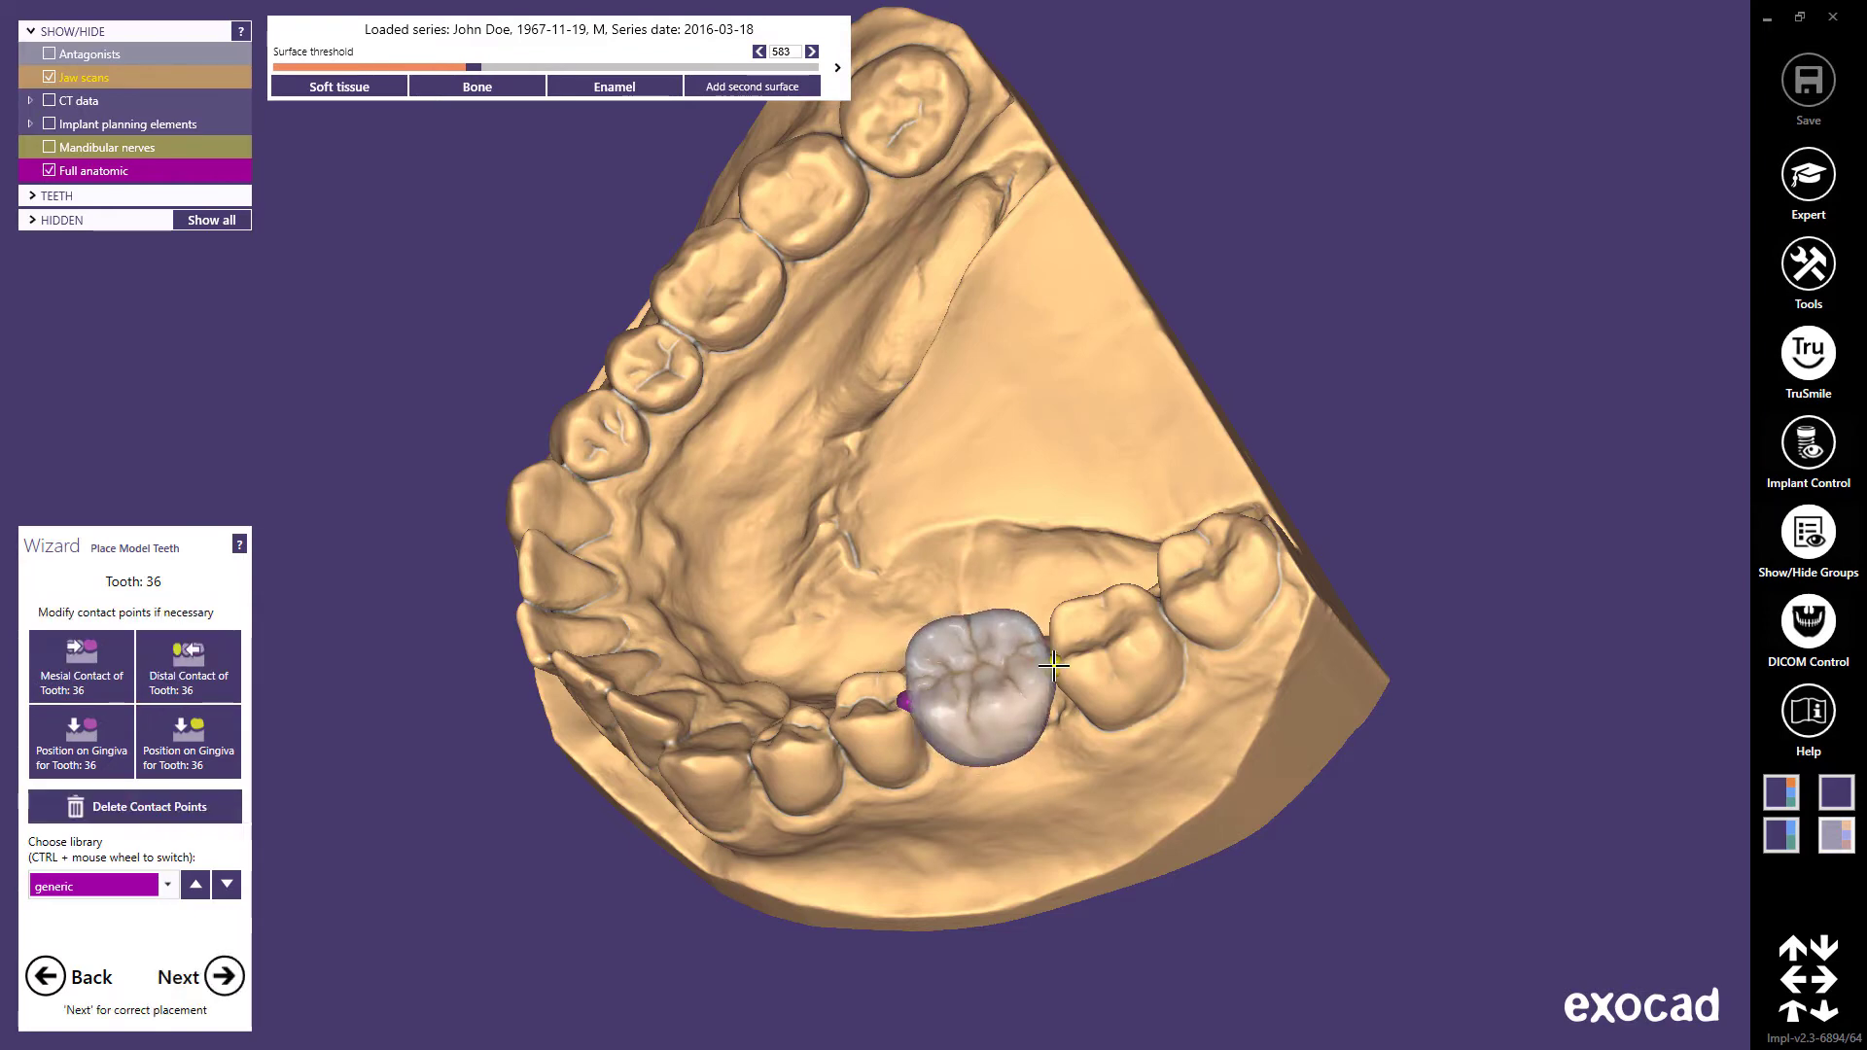
pyautogui.click(194, 887)
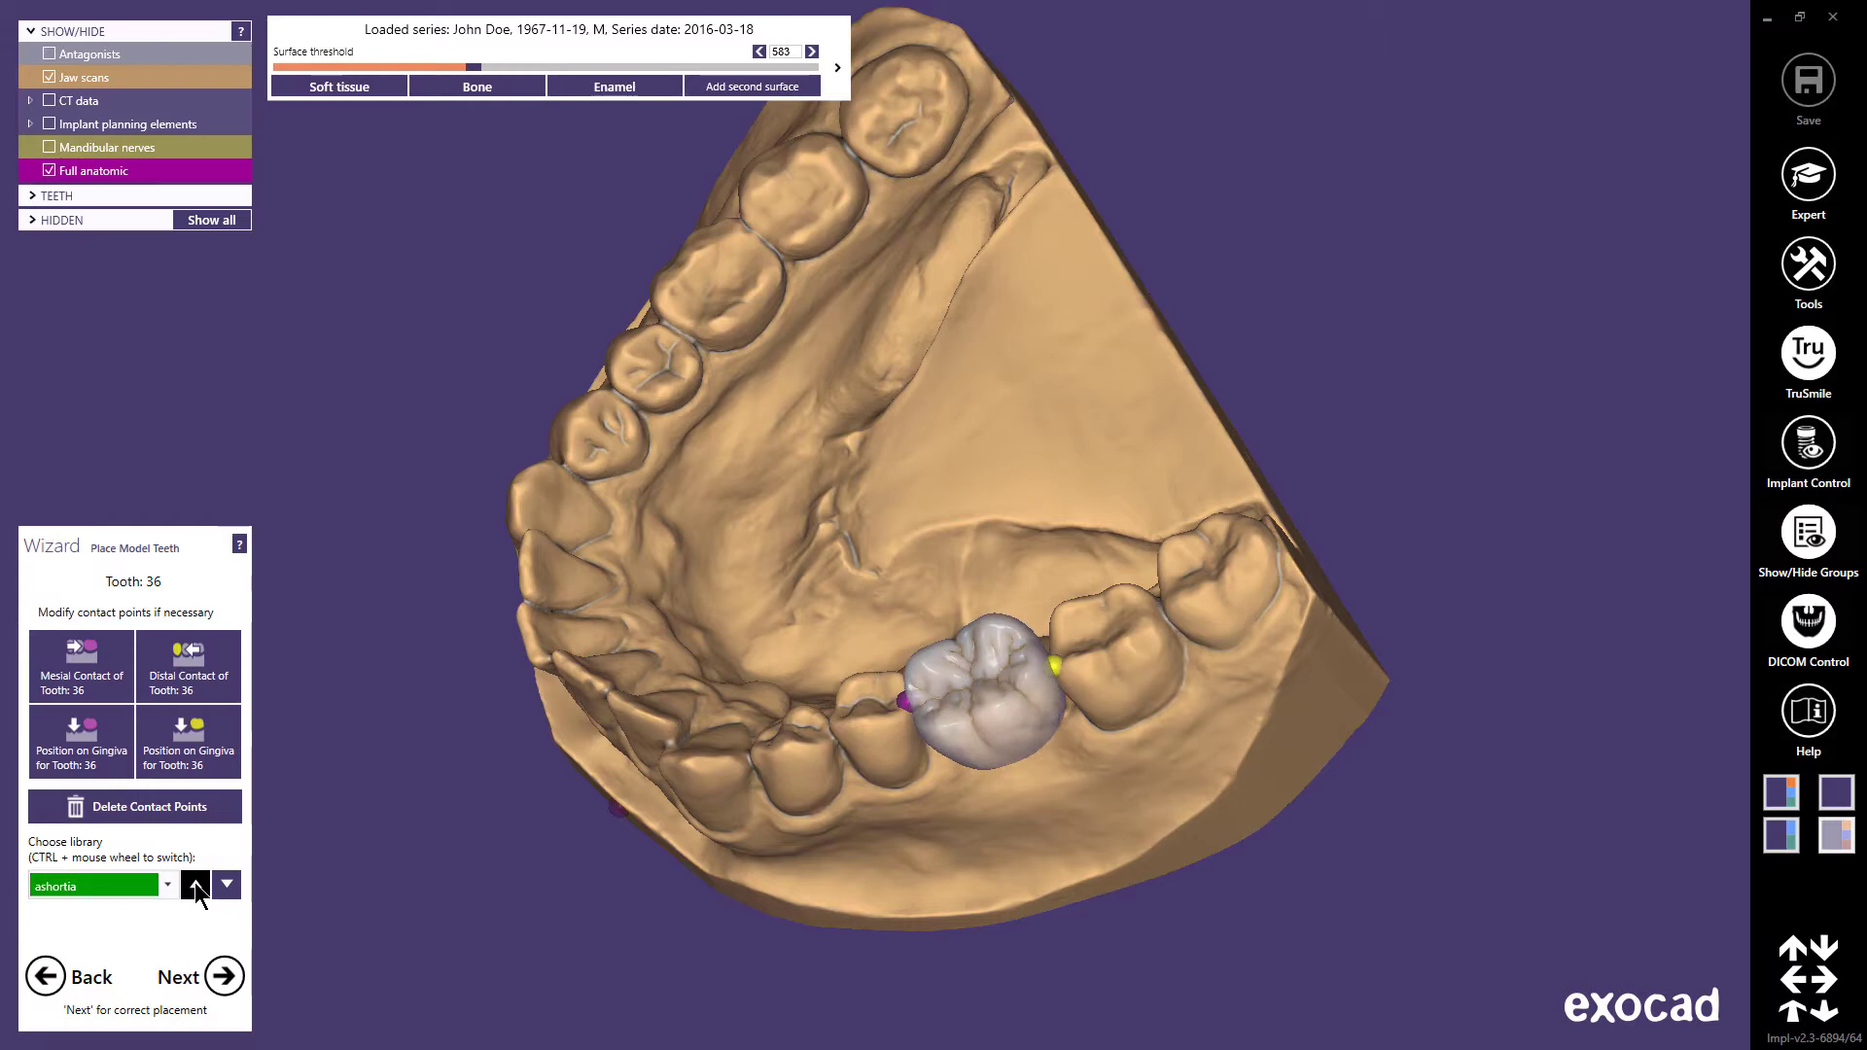
pyautogui.click(195, 887)
pyautogui.click(167, 883)
pyautogui.scroll(-3, 149, 744)
pyautogui.scroll(-1, 136, 666)
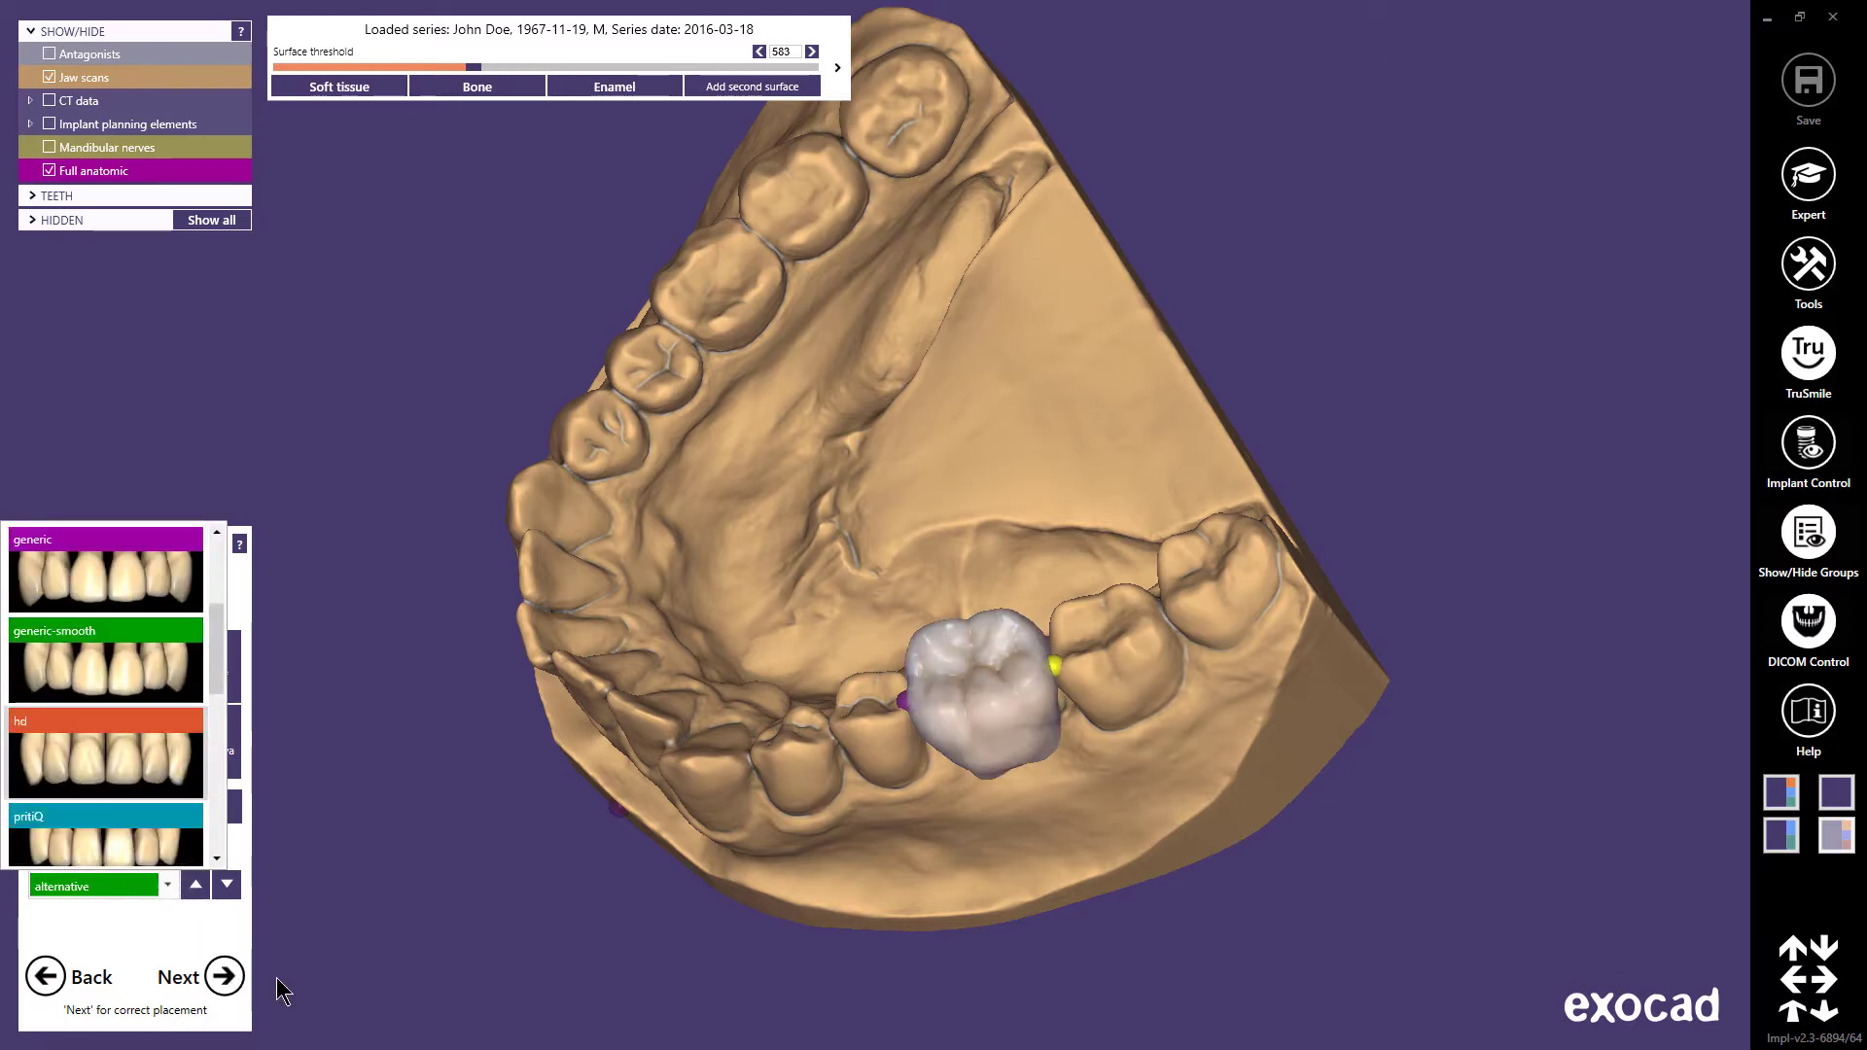
pyautogui.click(223, 977)
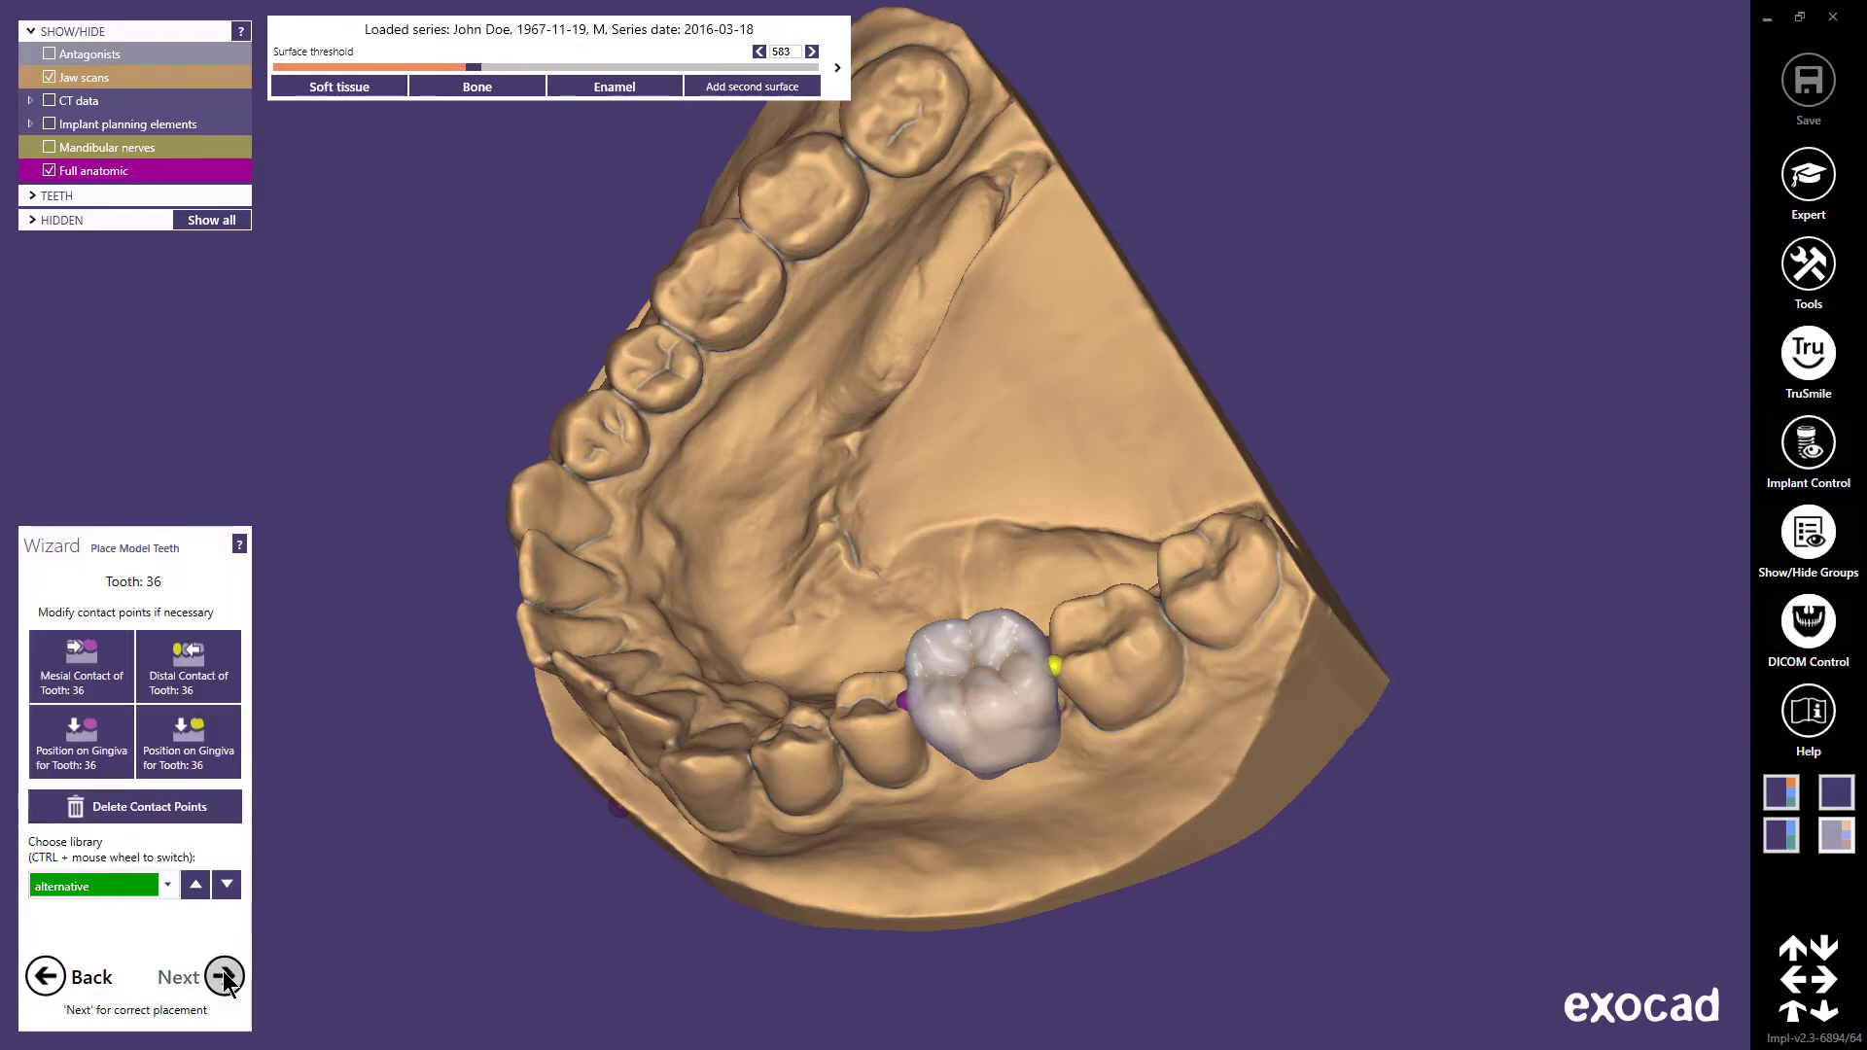
pyautogui.click(225, 977)
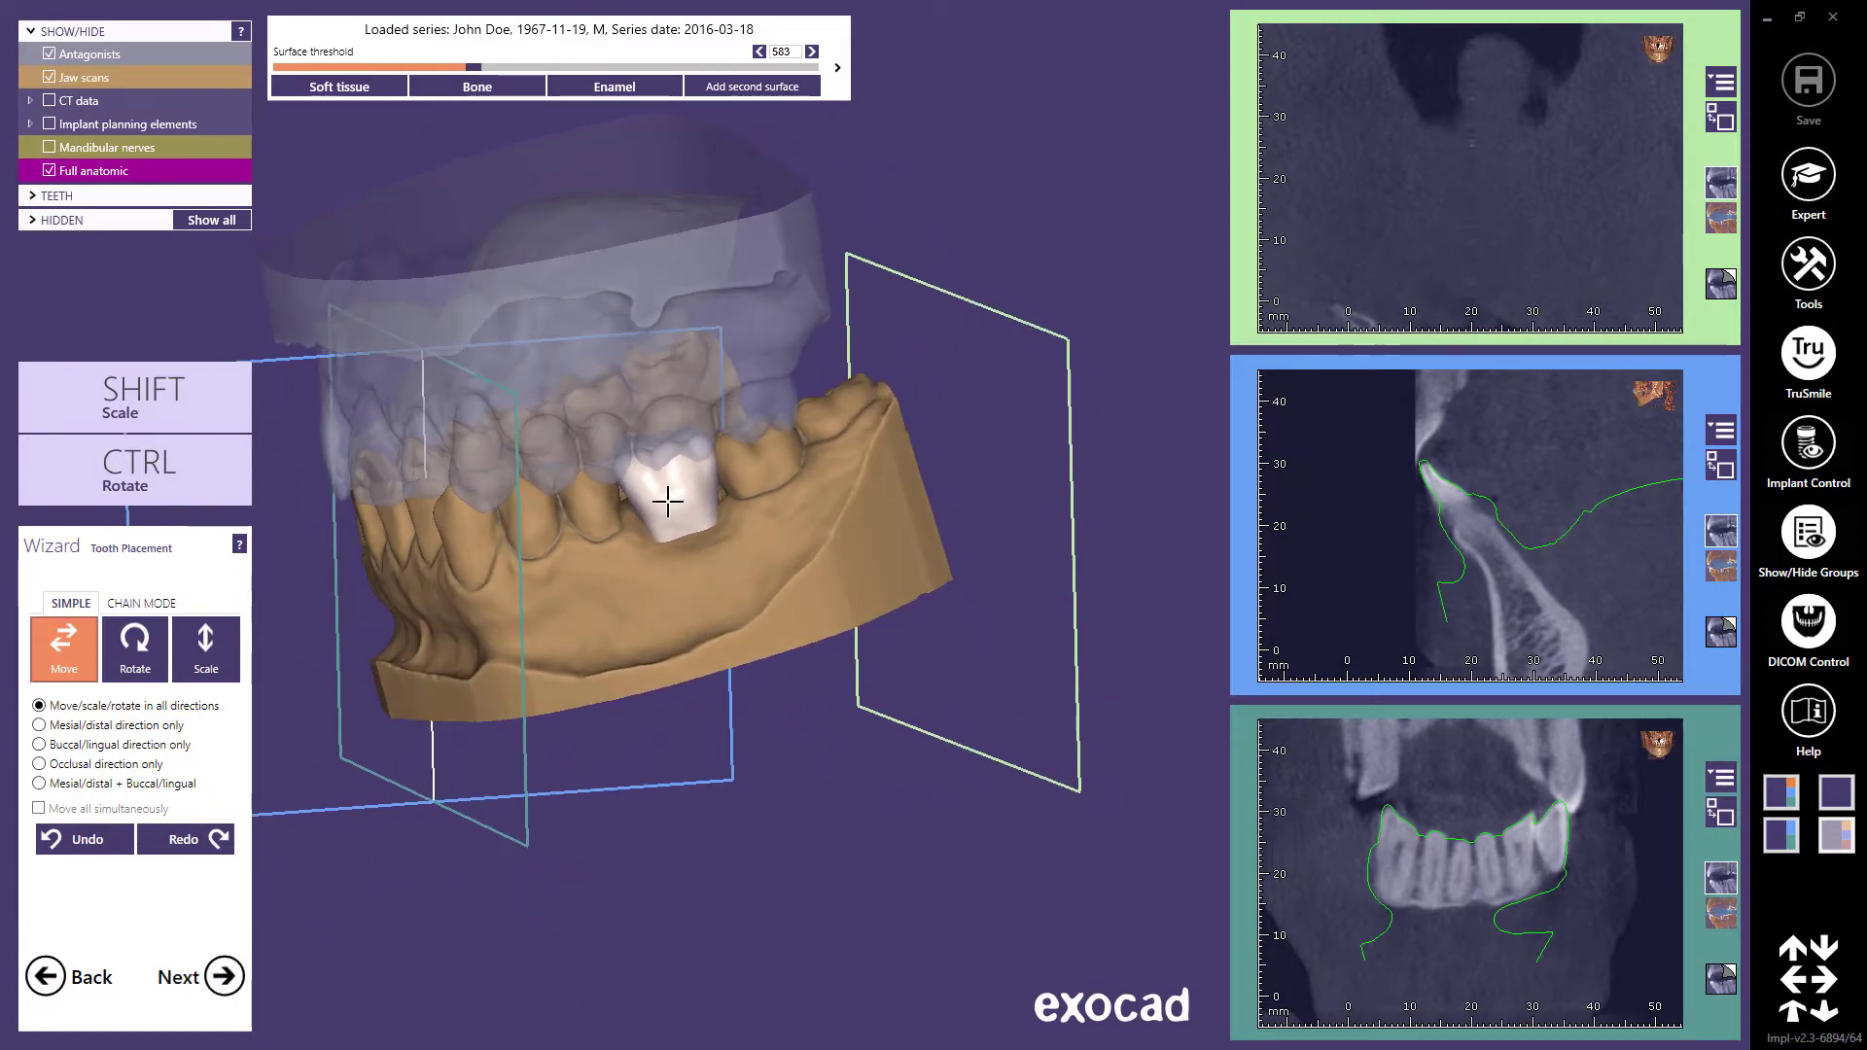
# - Drop the model tooth into the 36 gap, align it in the CT slice, and view it from the side
pyautogui.click(658, 620)
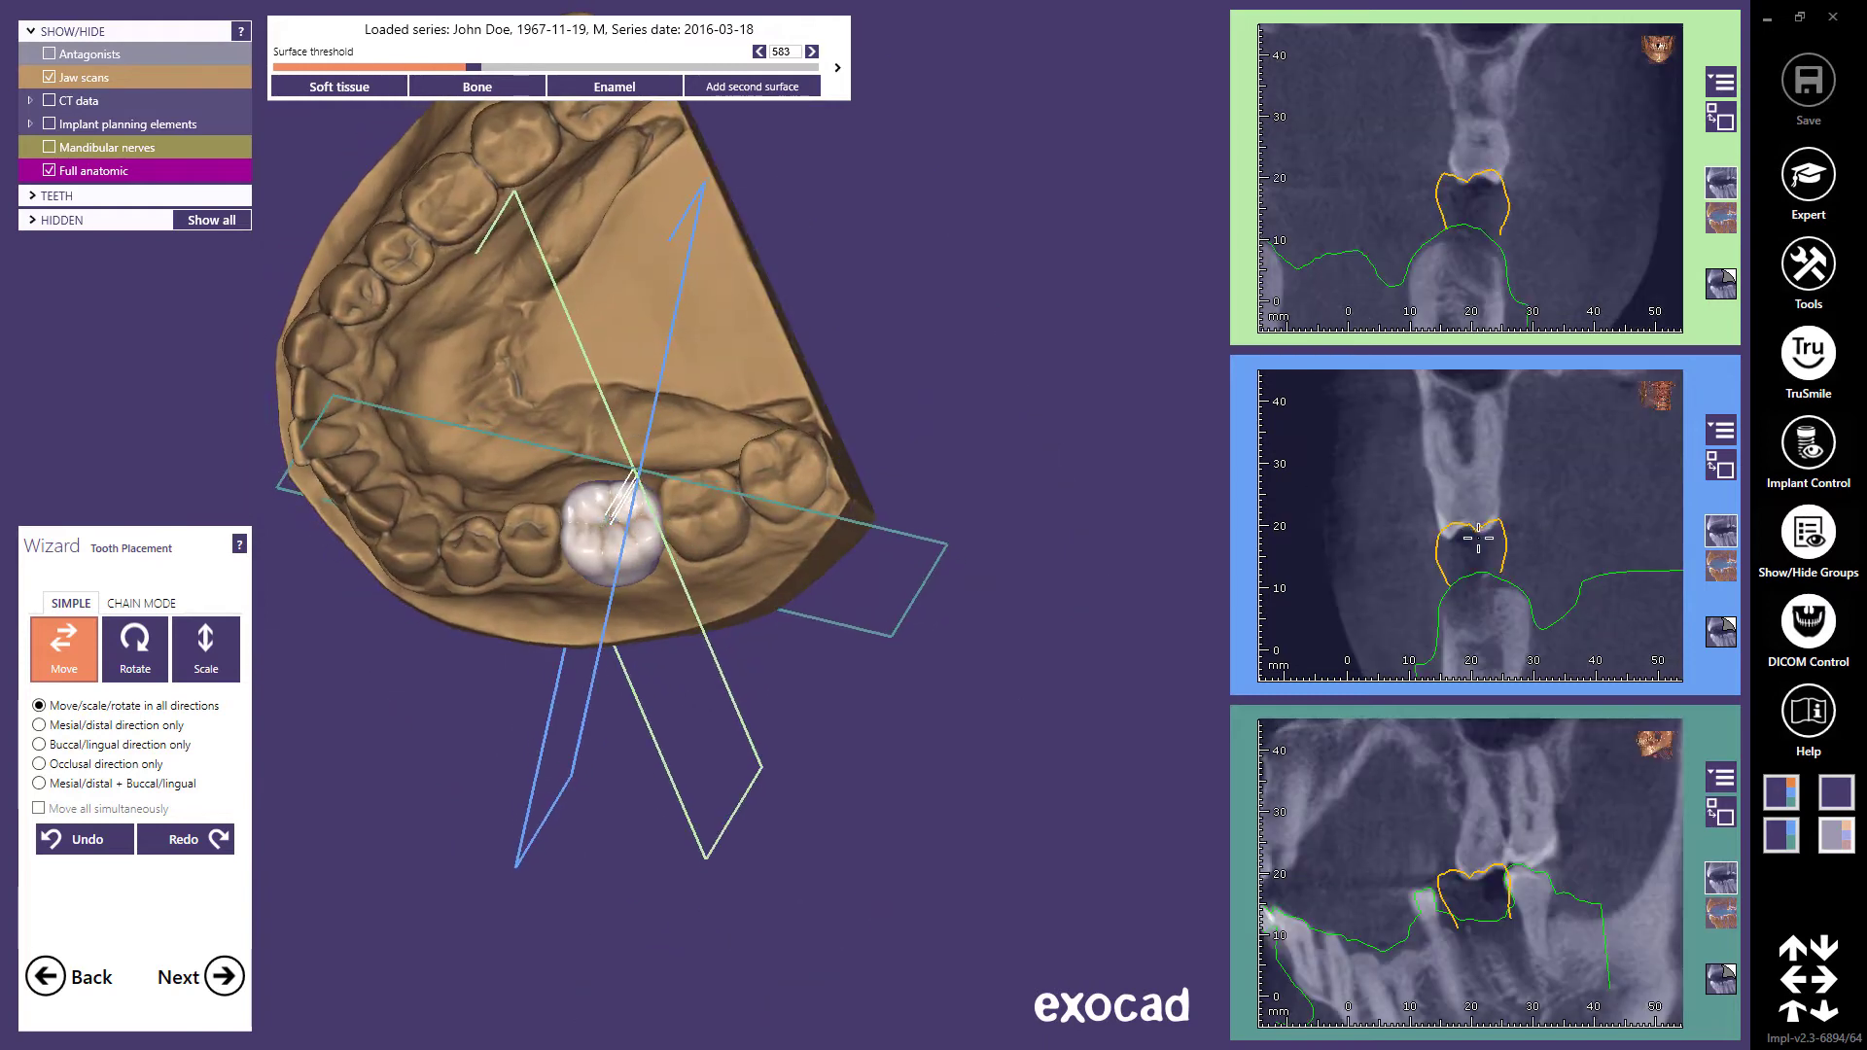
pyautogui.moveTo(1488, 525); pyautogui.dragTo(1495, 528)
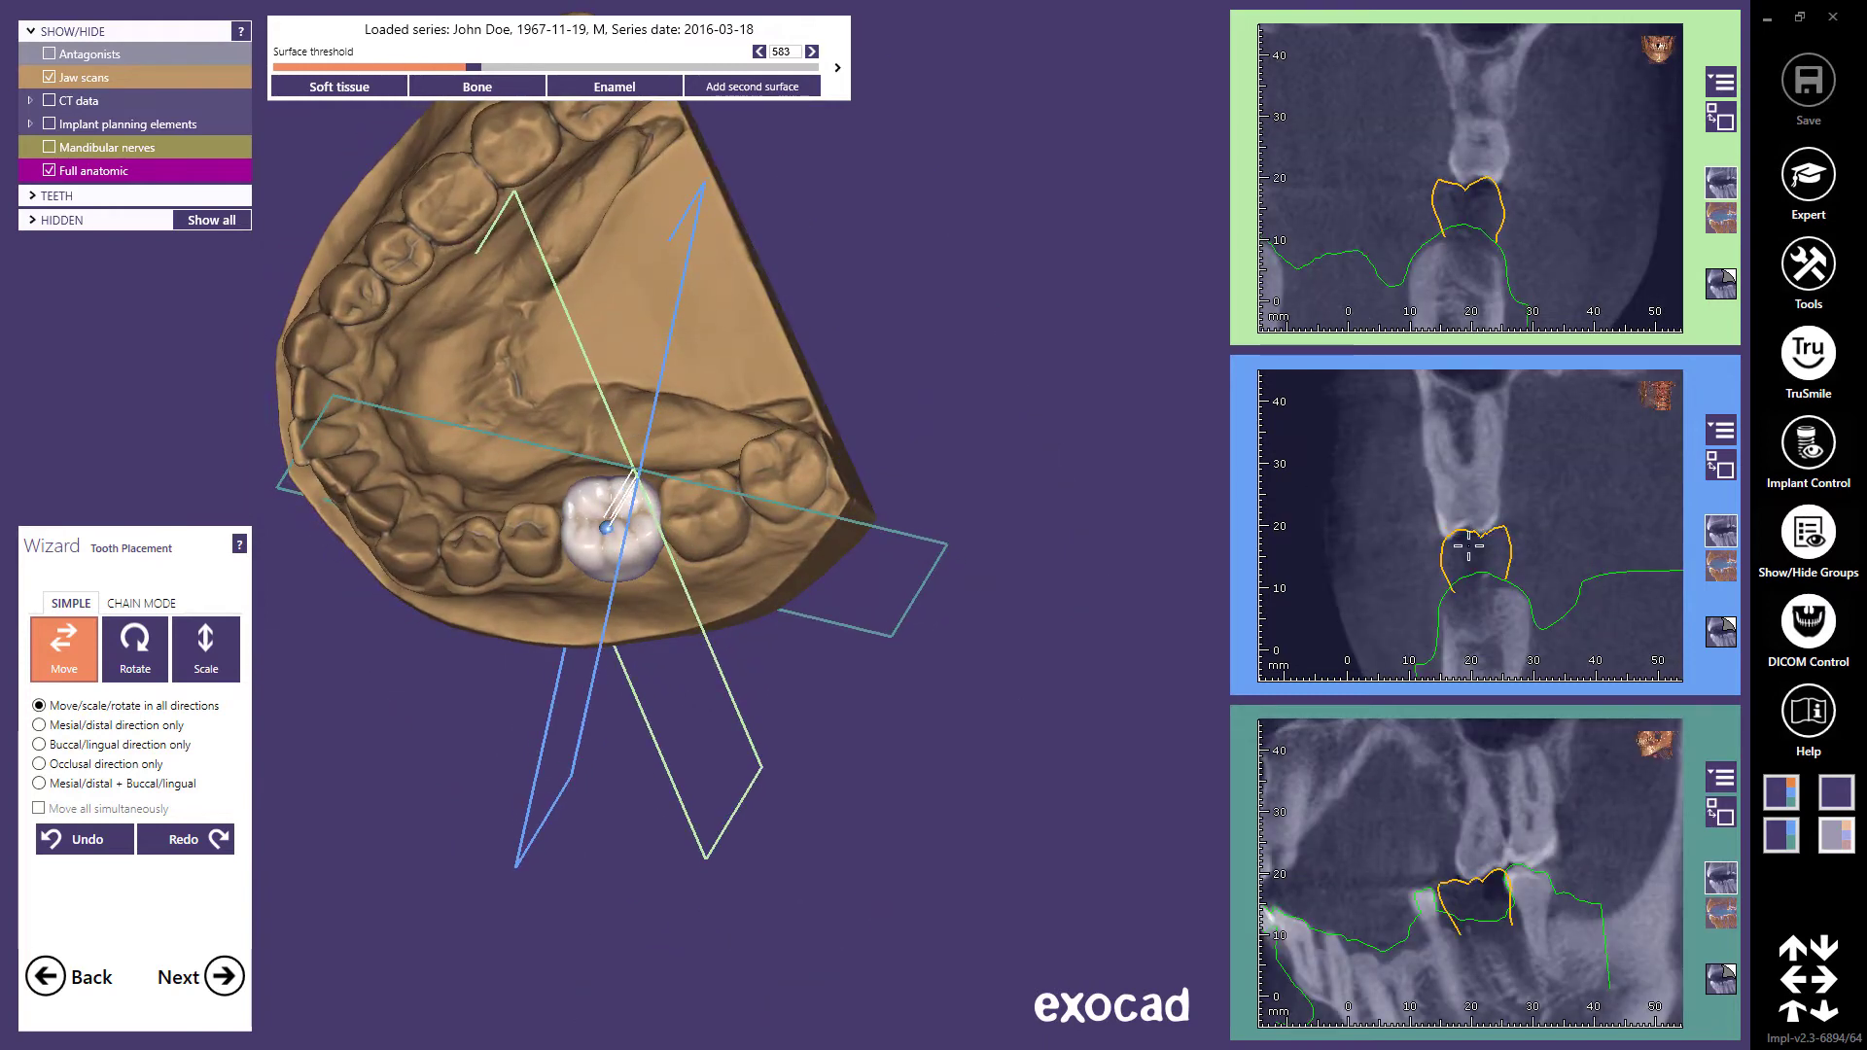
pyautogui.moveTo(1021, 700); pyautogui.dragTo(622, 642, button='right')
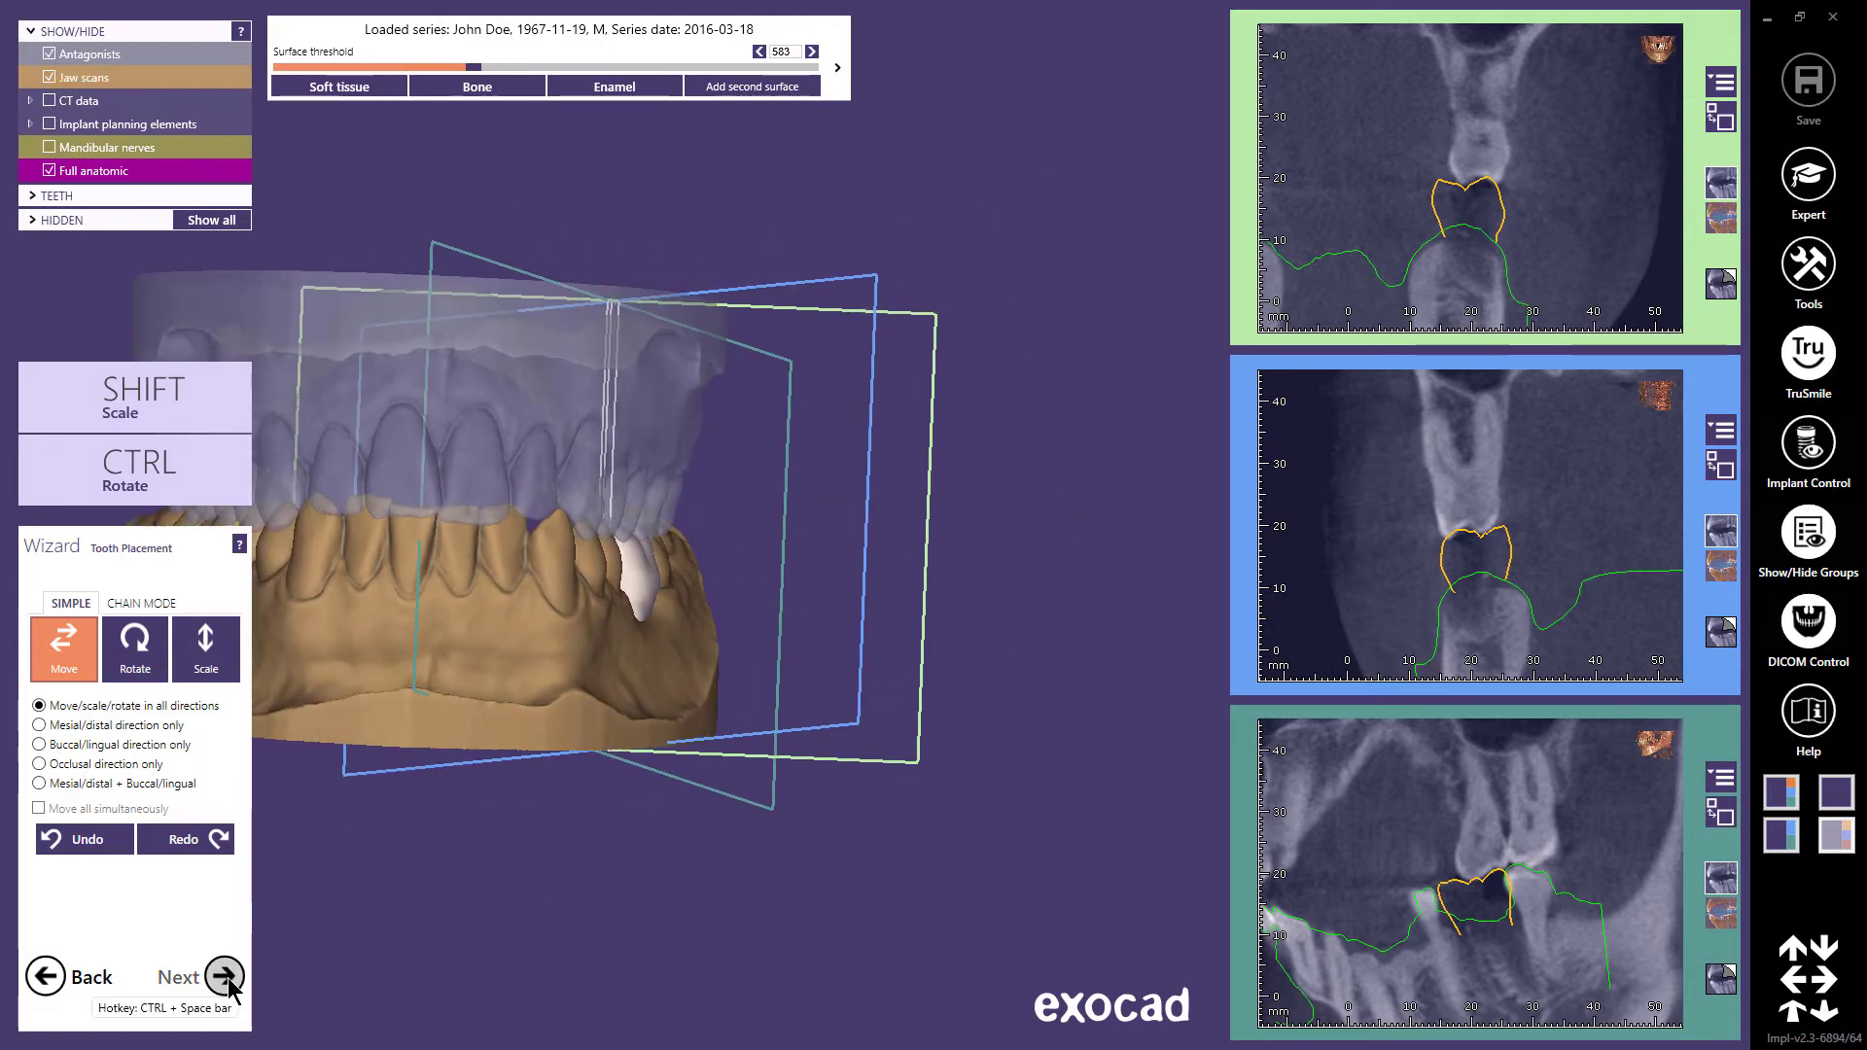
# - Lower the bone density threshold to 313 and advance to Implant Positioning
pyautogui.click(226, 979)
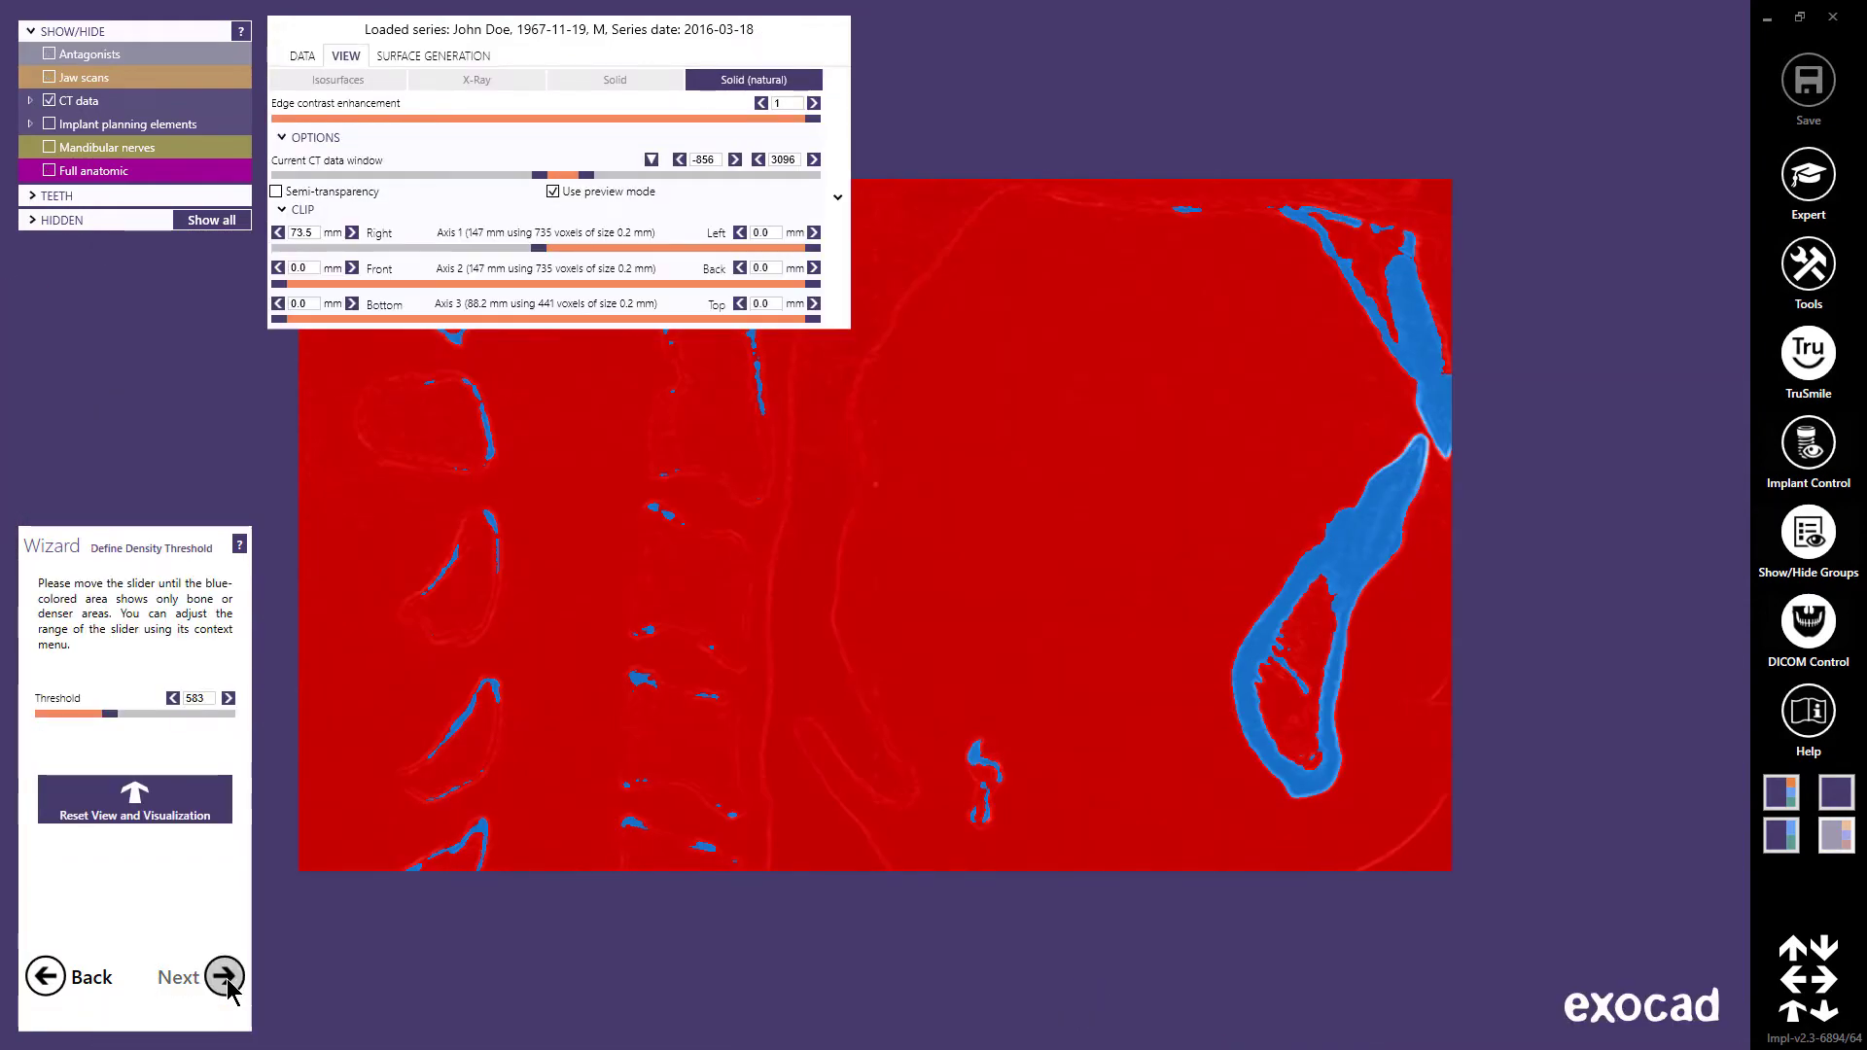
pyautogui.moveTo(113, 715)
pyautogui.mouseDown()
pyautogui.moveTo(178, 723)
pyautogui.moveTo(83, 739)
pyautogui.moveTo(99, 741)
pyautogui.mouseUp()
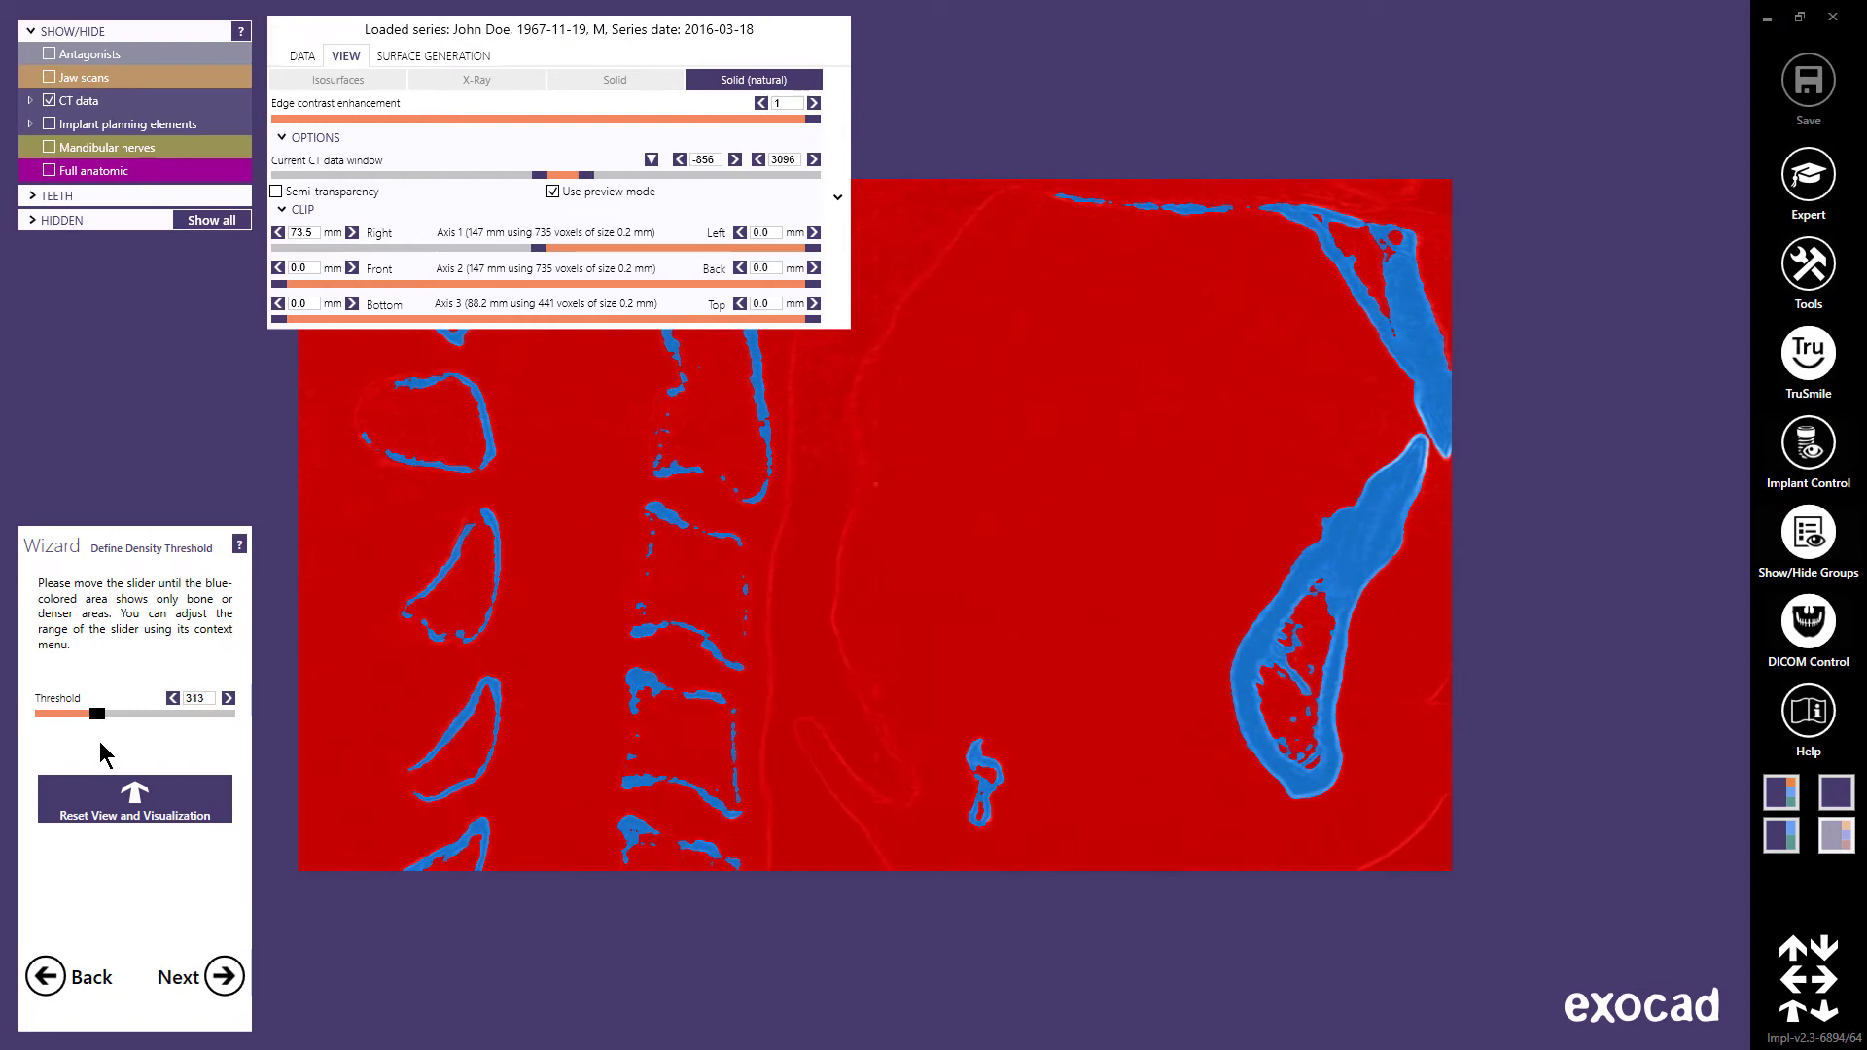
pyautogui.click(225, 975)
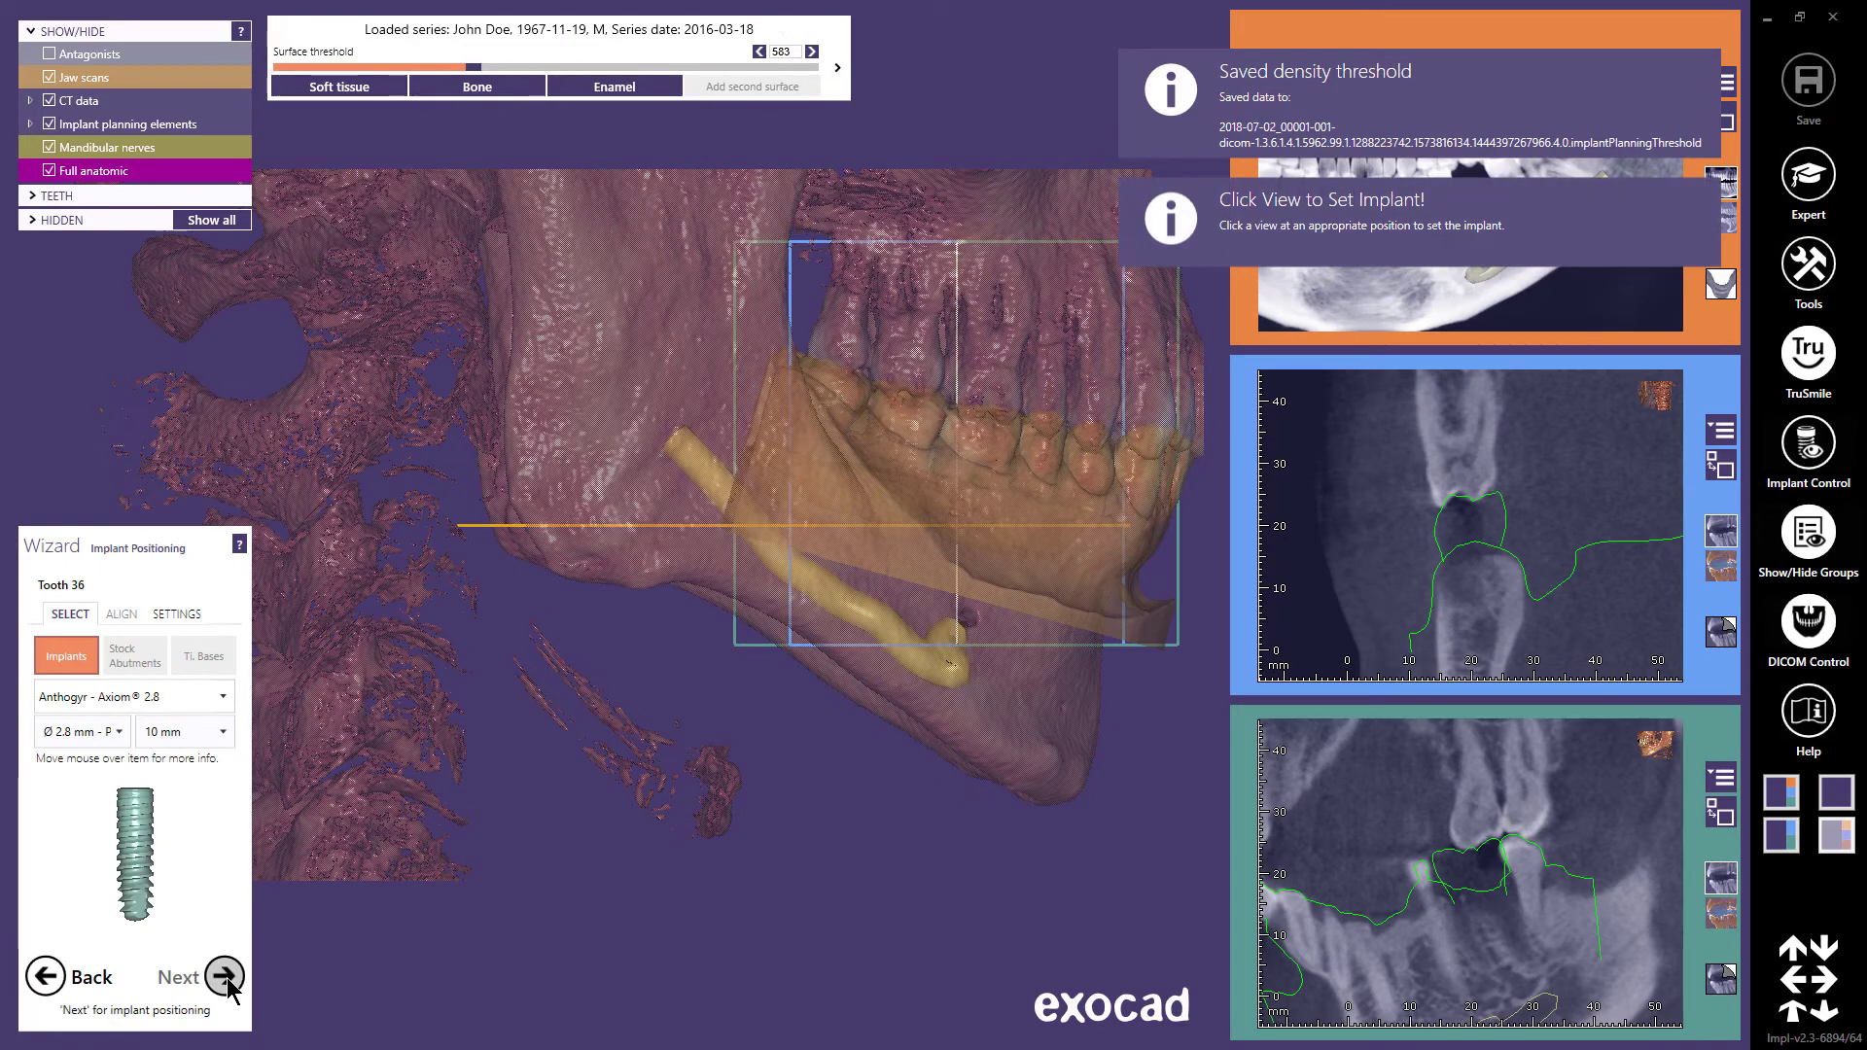
# - Mark the Anthogyr Axiom PX implant as a favourite in the implant list
pyautogui.click(225, 700)
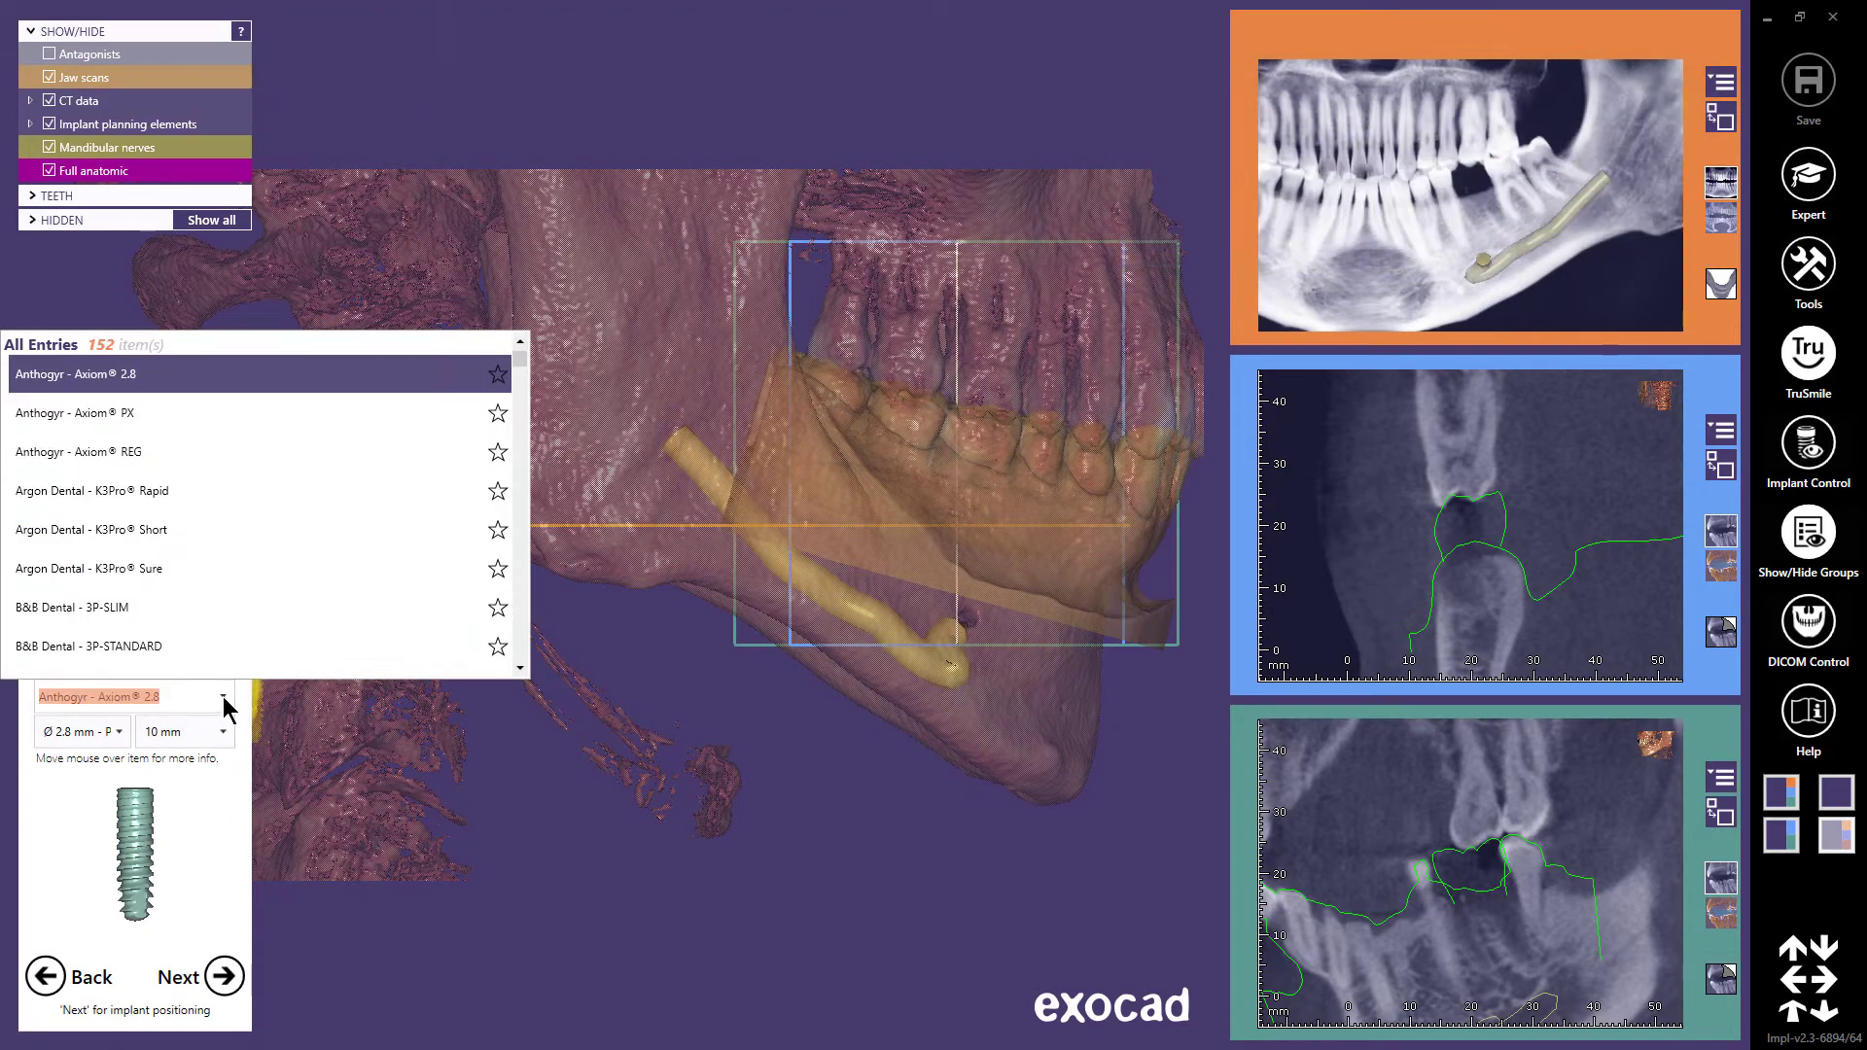
pyautogui.scroll(-1, 305, 471)
pyautogui.scroll(1, 304, 471)
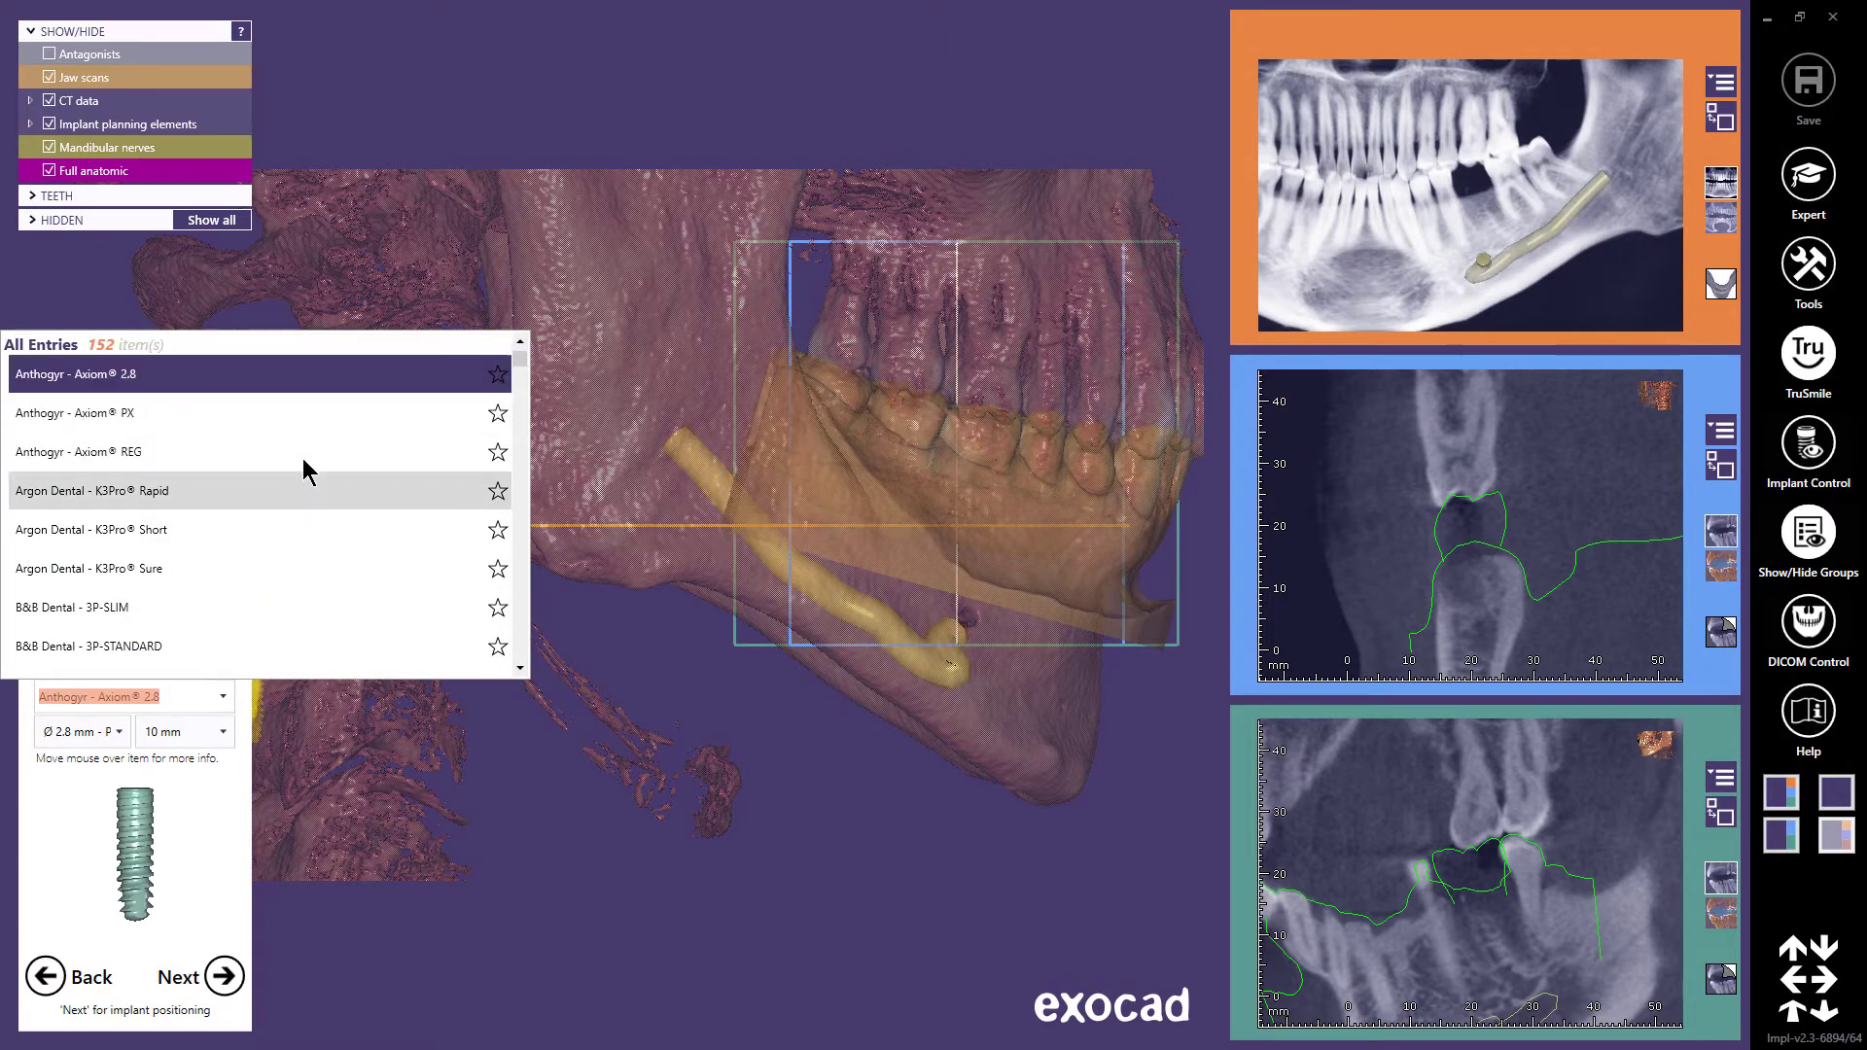
pyautogui.click(497, 413)
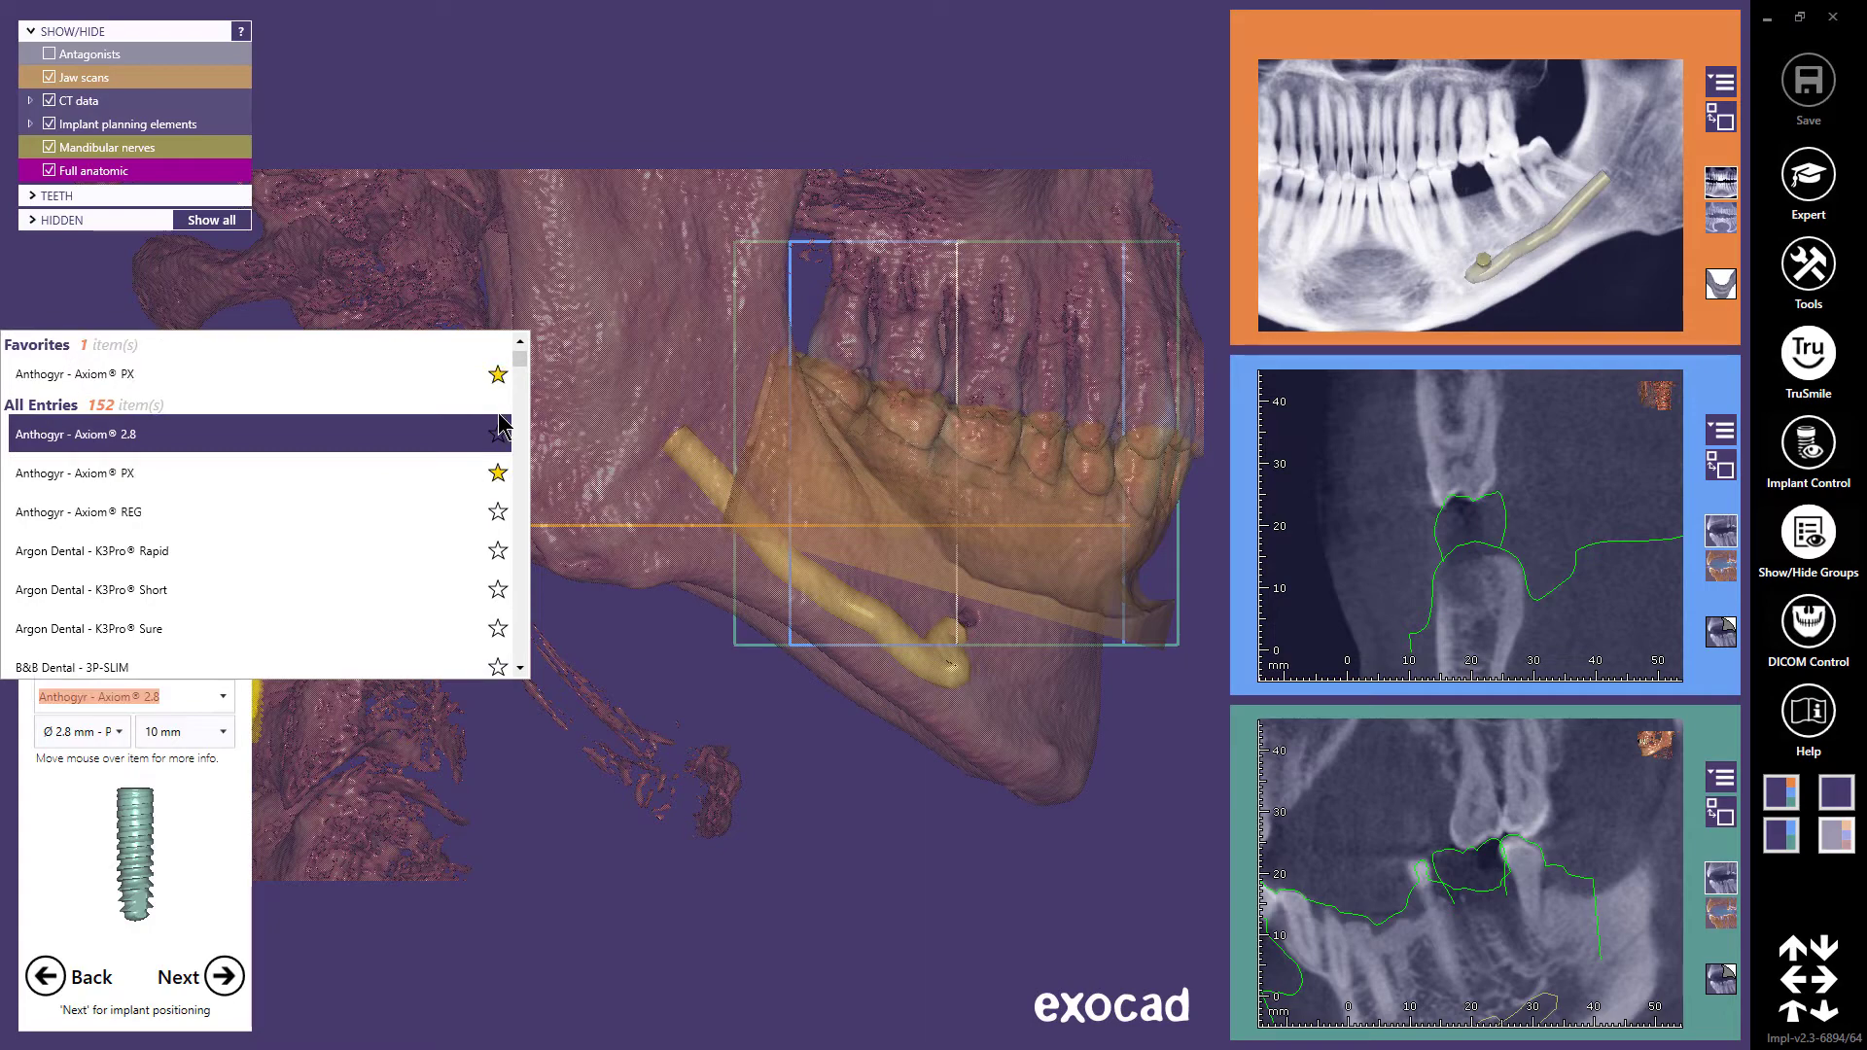
# - Select the Straumann Bone Level Tapered Roxolid SLActive Guided implant and place it at tooth 36
pyautogui.scroll(-3, 387, 475)
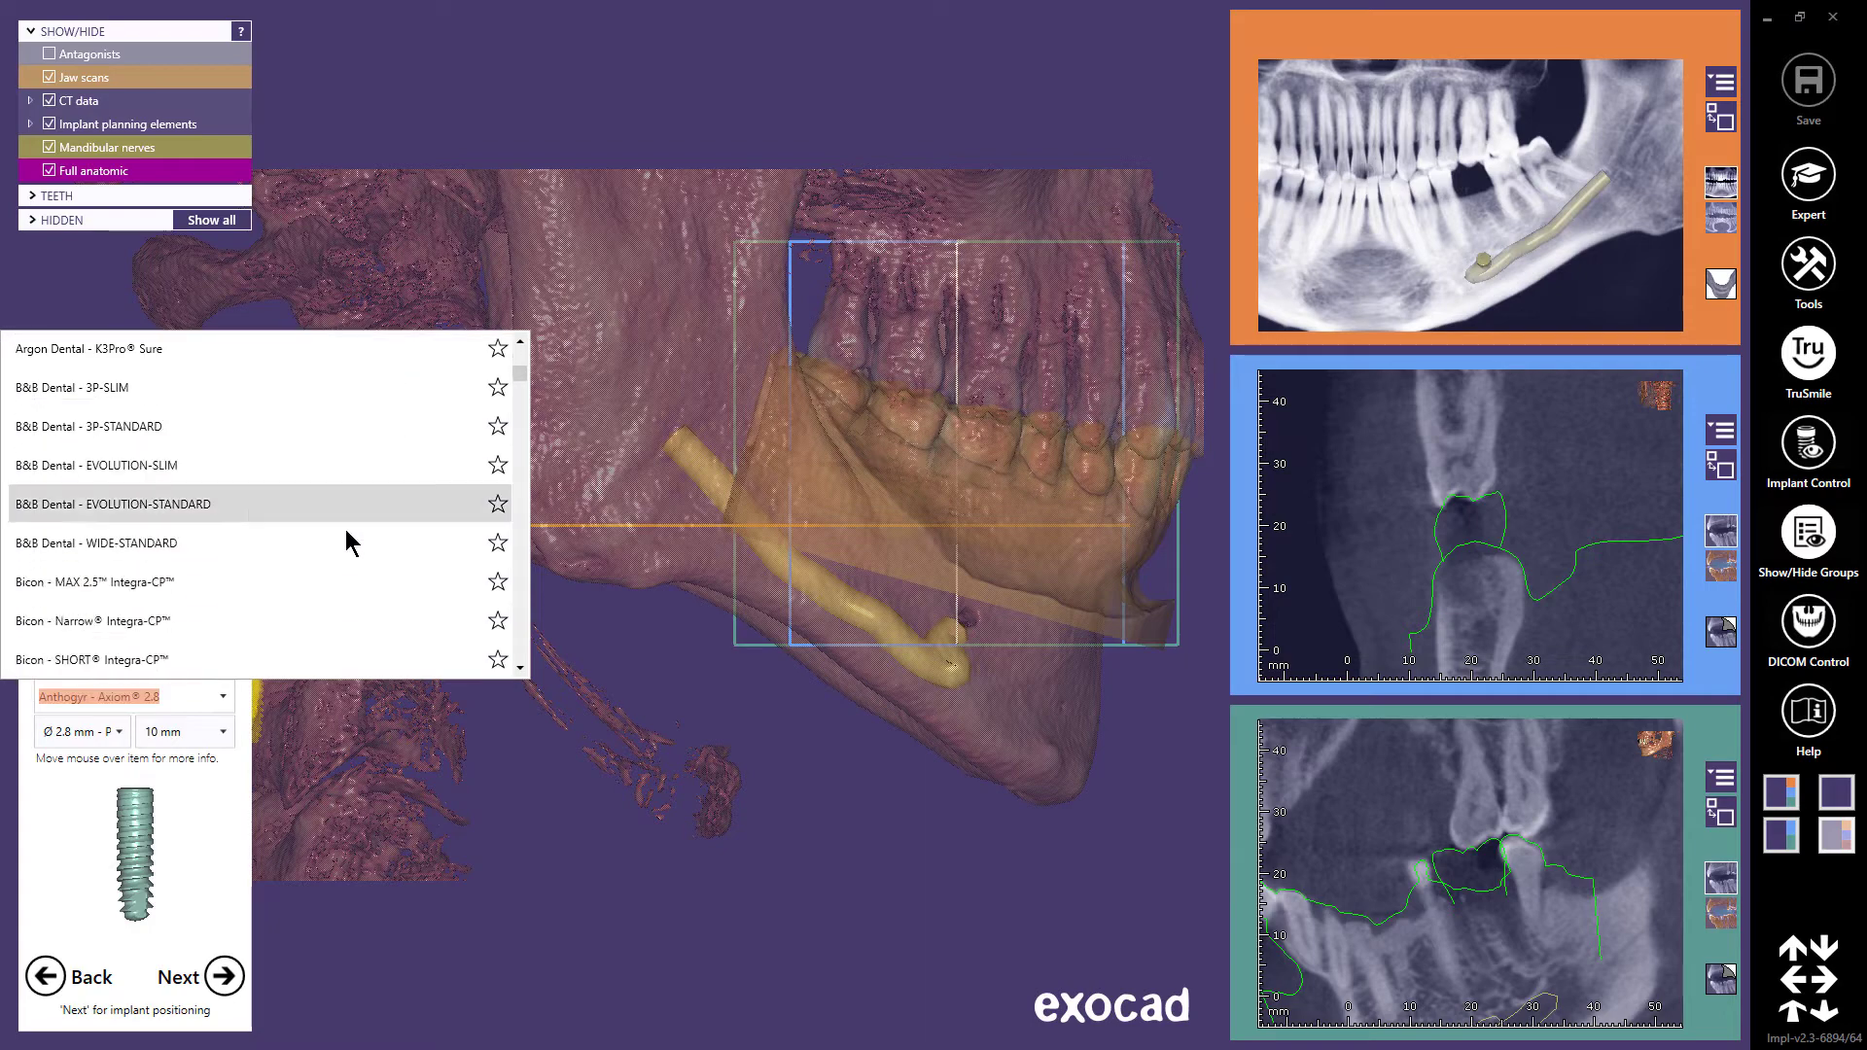
pyautogui.write('str')
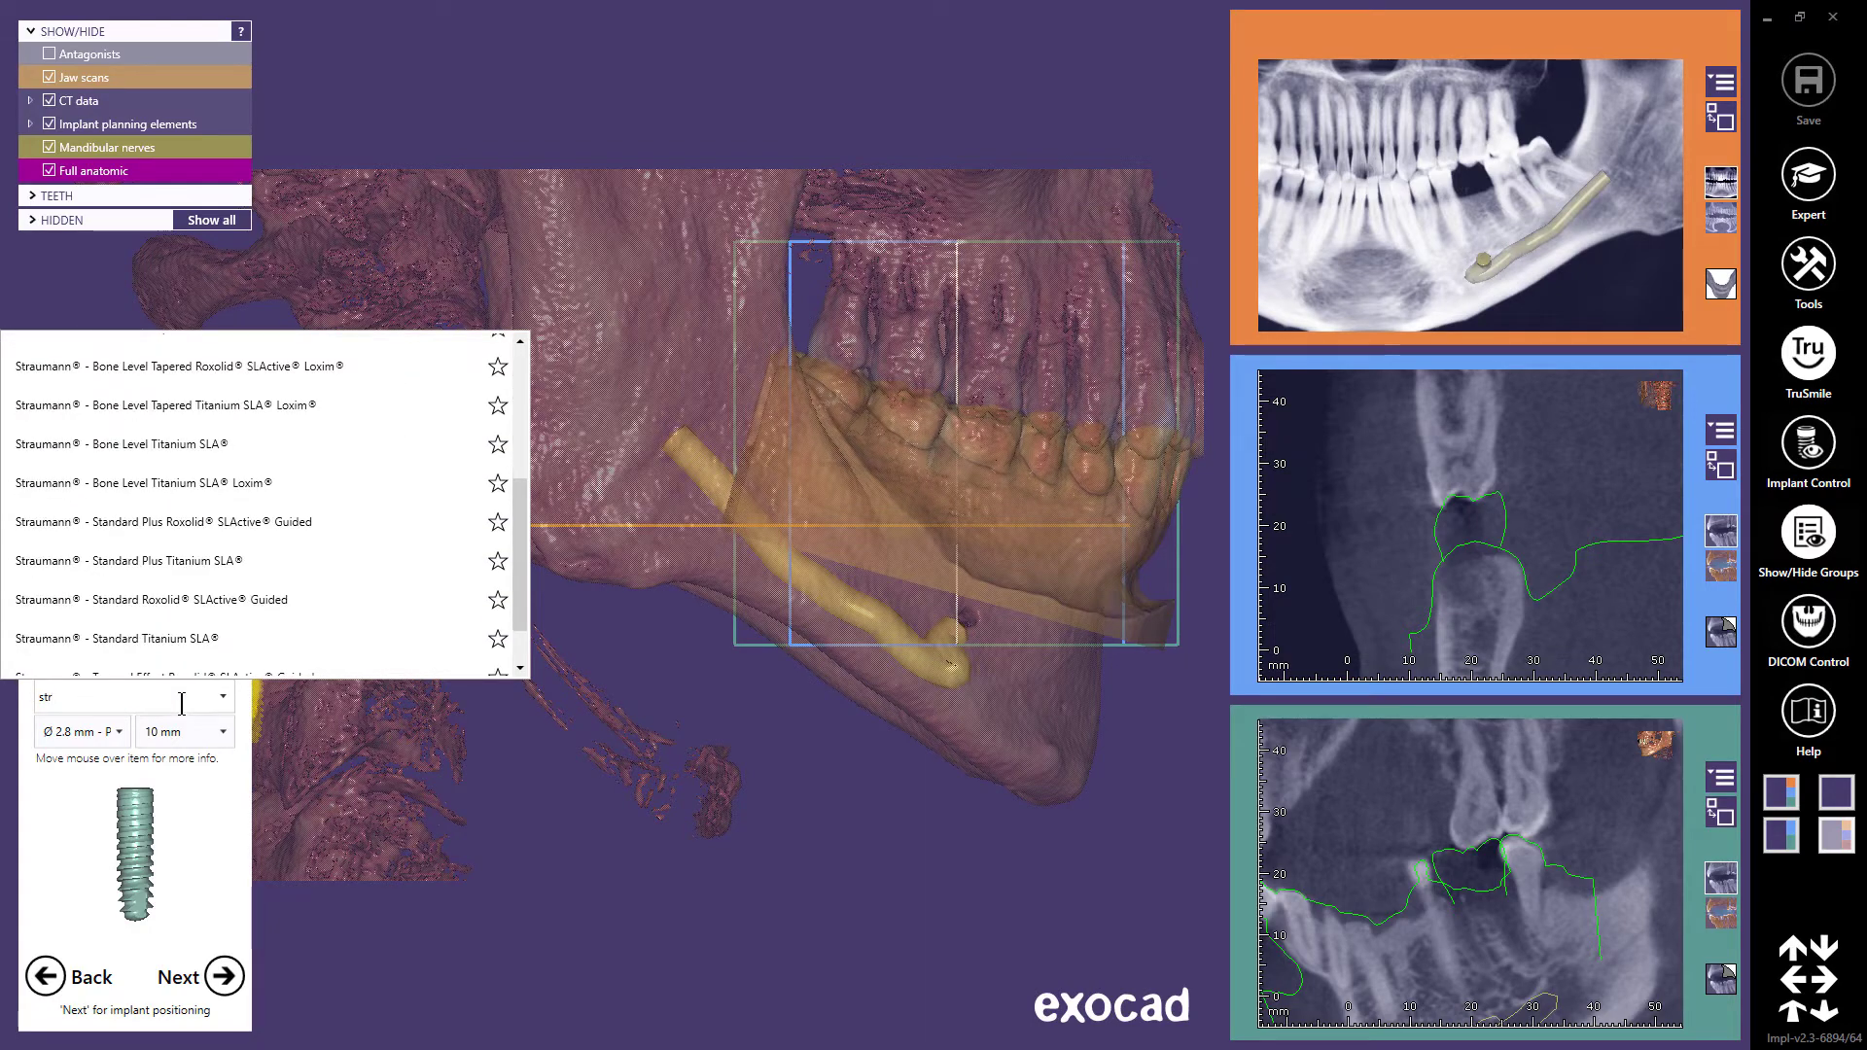
pyautogui.press('Up')
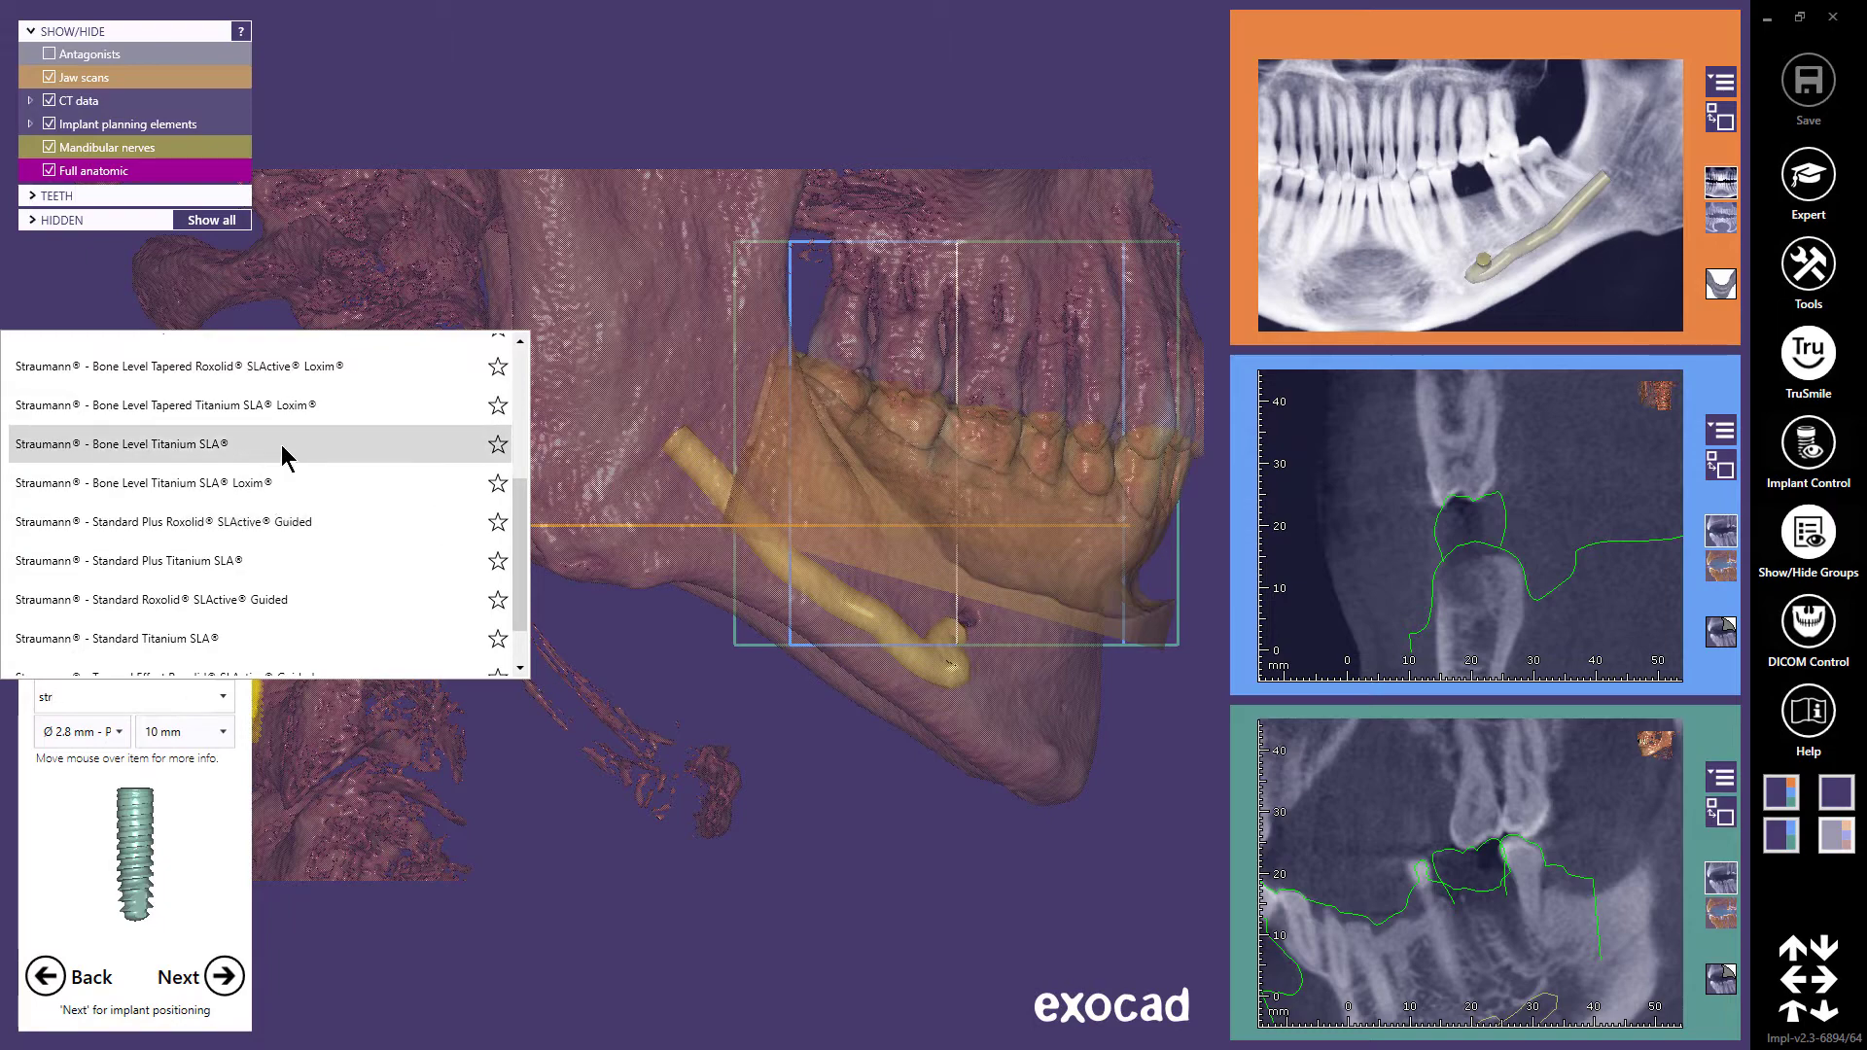
pyautogui.scroll(1, 272, 477)
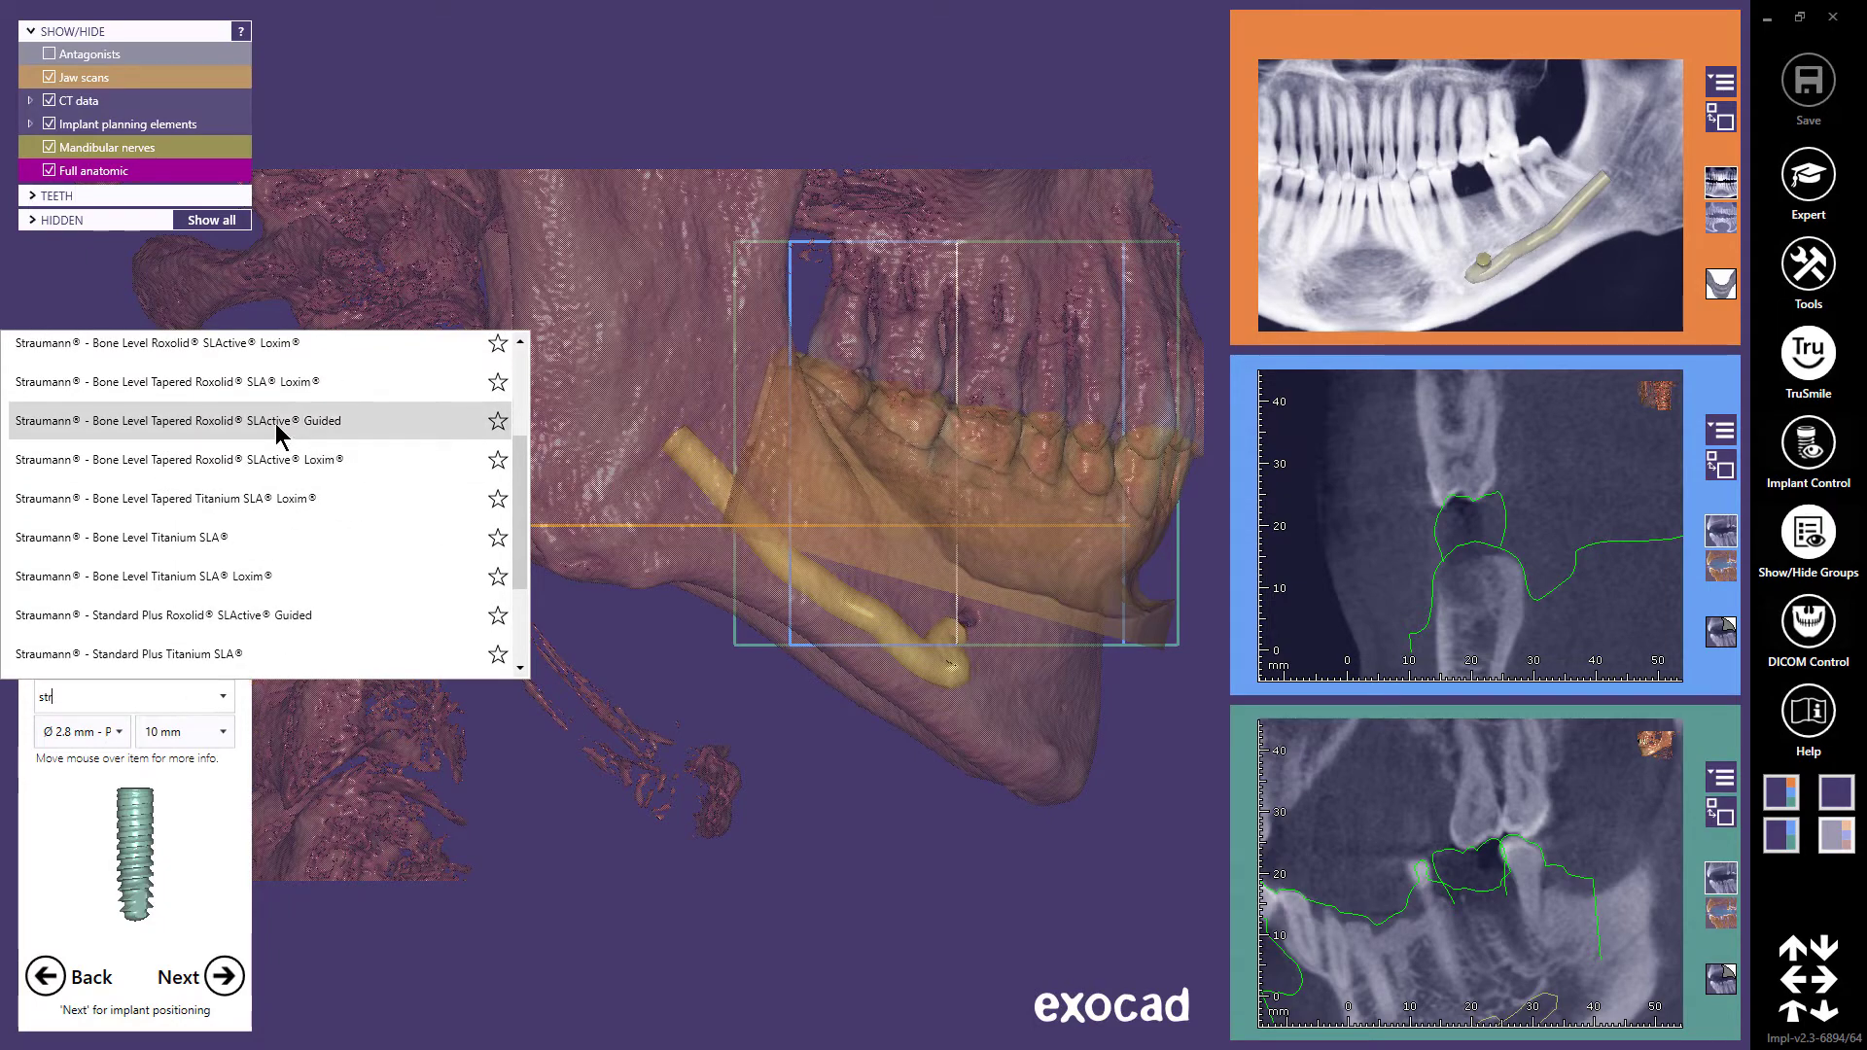
pyautogui.click(277, 425)
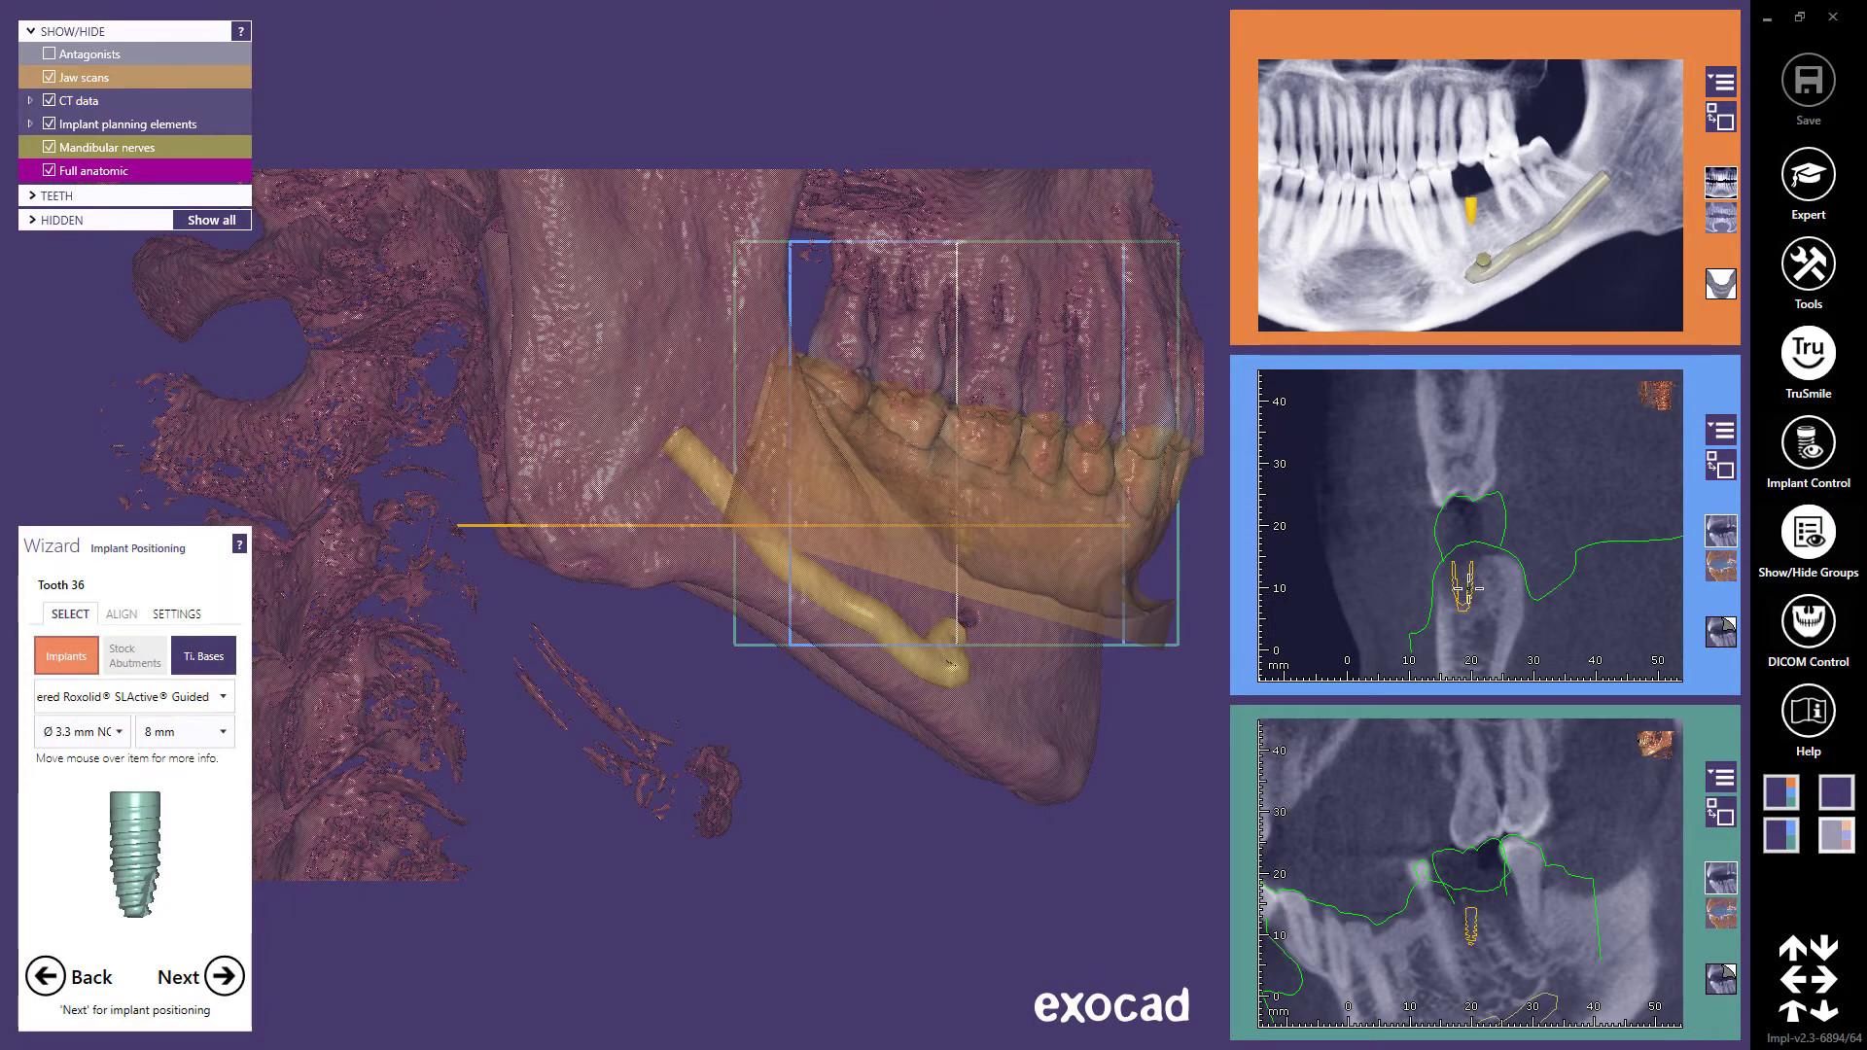
pyautogui.click(1473, 588)
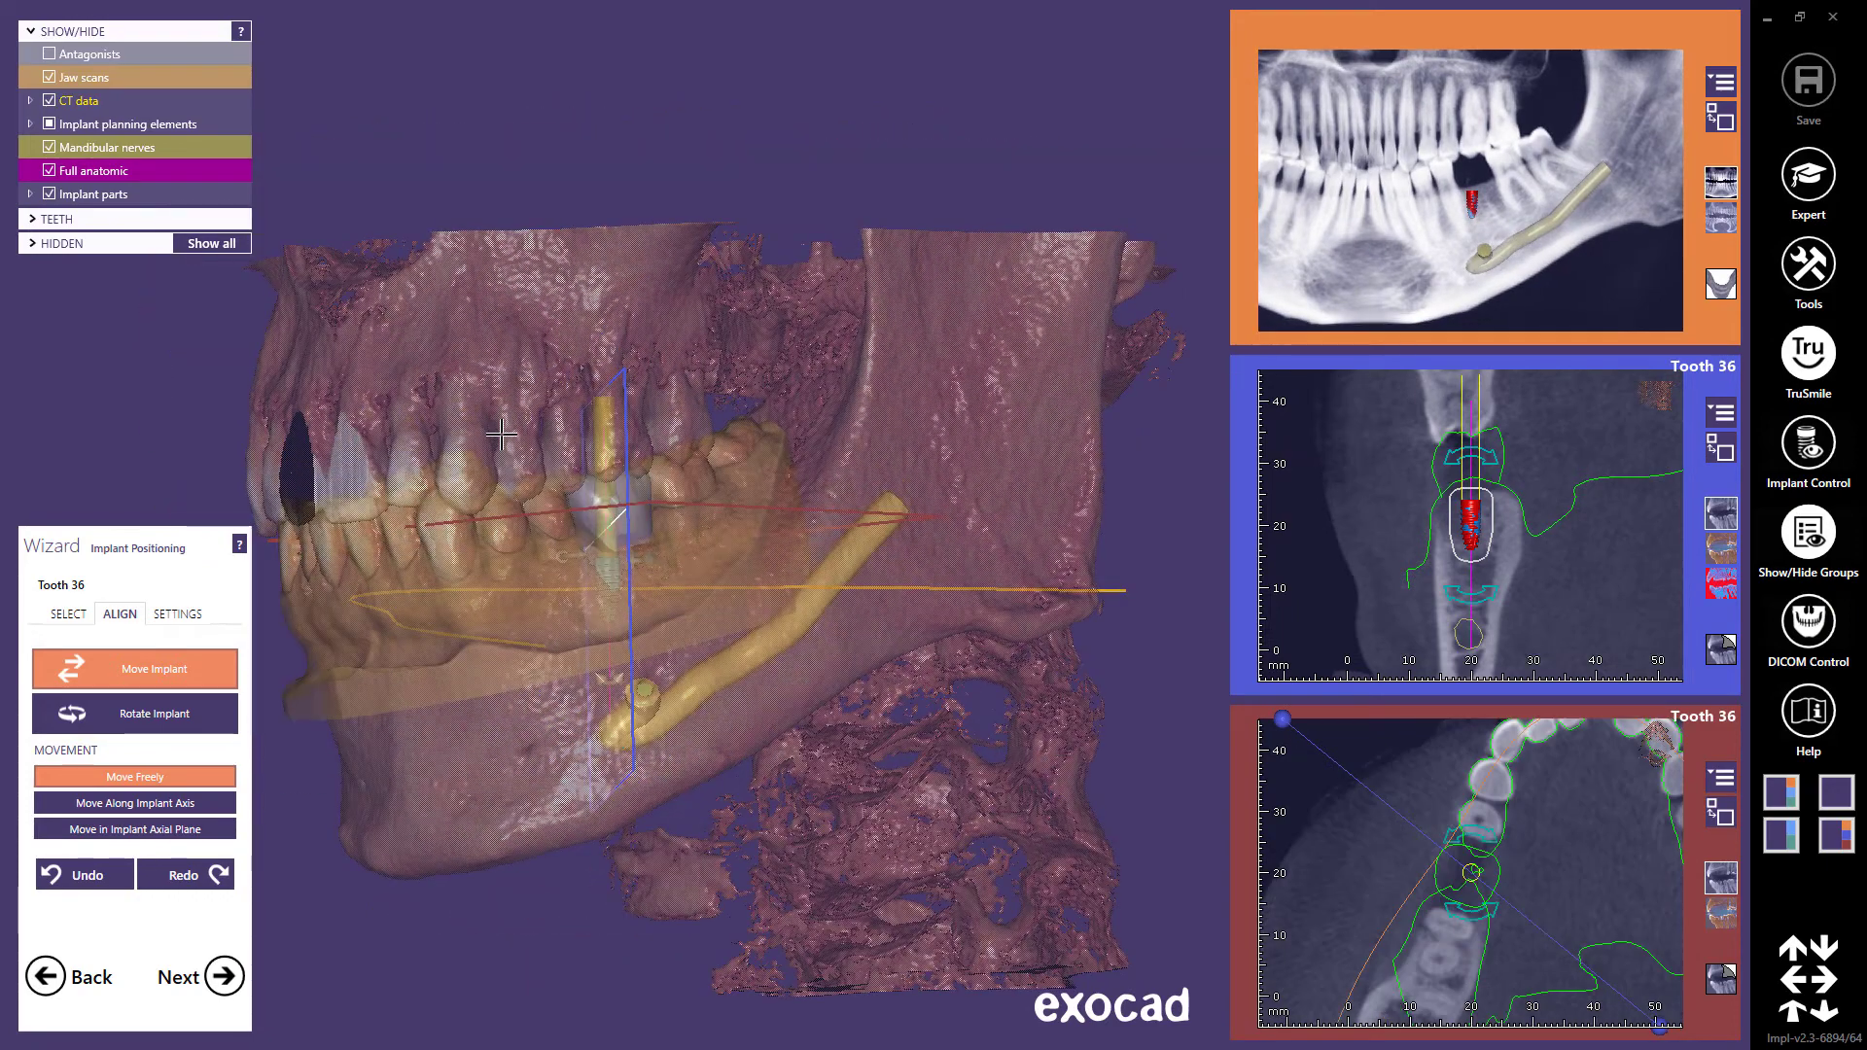
# - Zoom in and rotate the tooth 36 implant axis, then orbit to a frontal occlusal view
pyautogui.scroll(5, 646, 541)
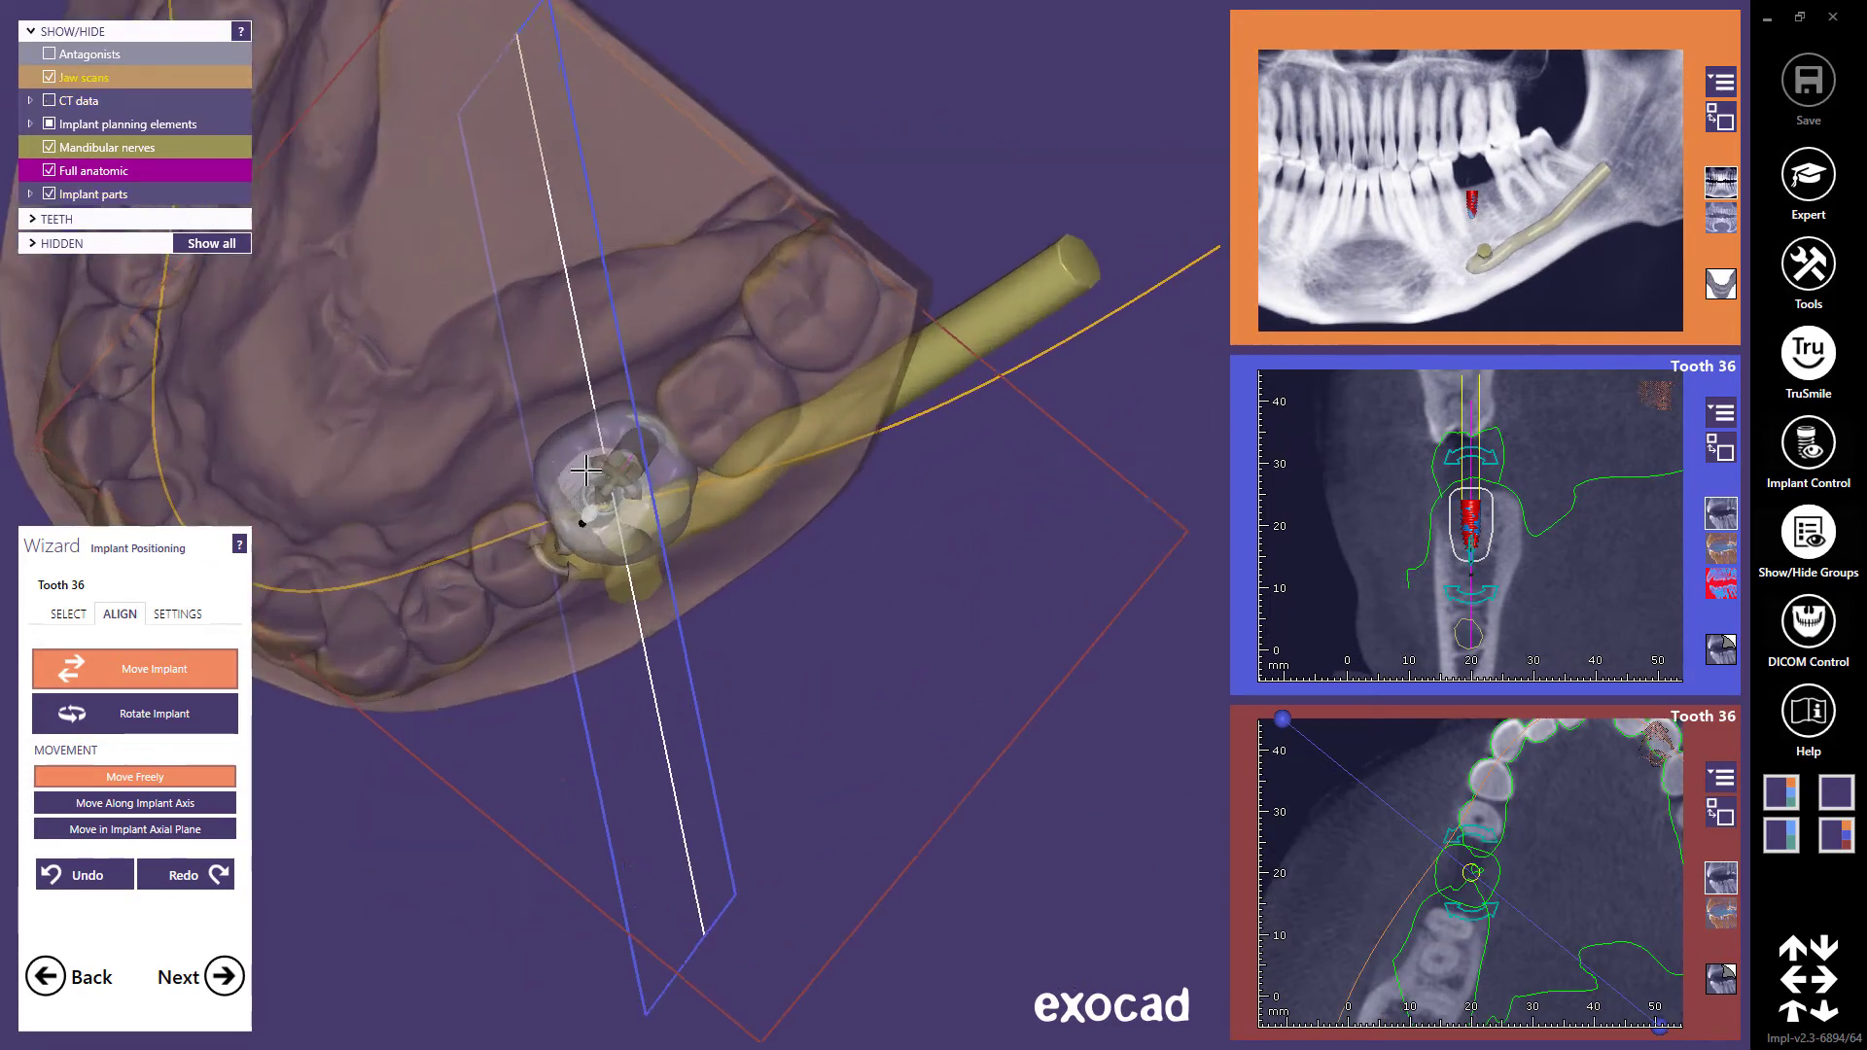
pyautogui.hotkey('ctrl', 'shift')
pyautogui.keyDown('ctrl'); pyautogui.keyDown('shift'); pyautogui.moveTo(603, 516); pyautogui.dragTo(588, 488); pyautogui.keyUp('shift'); pyautogui.keyUp('ctrl')
pyautogui.keyDown('ctrl'); pyautogui.keyDown('shift'); pyautogui.moveTo(588, 488); pyautogui.dragTo(680, 418, button='right'); pyautogui.keyUp('shift'); pyautogui.keyUp('ctrl')
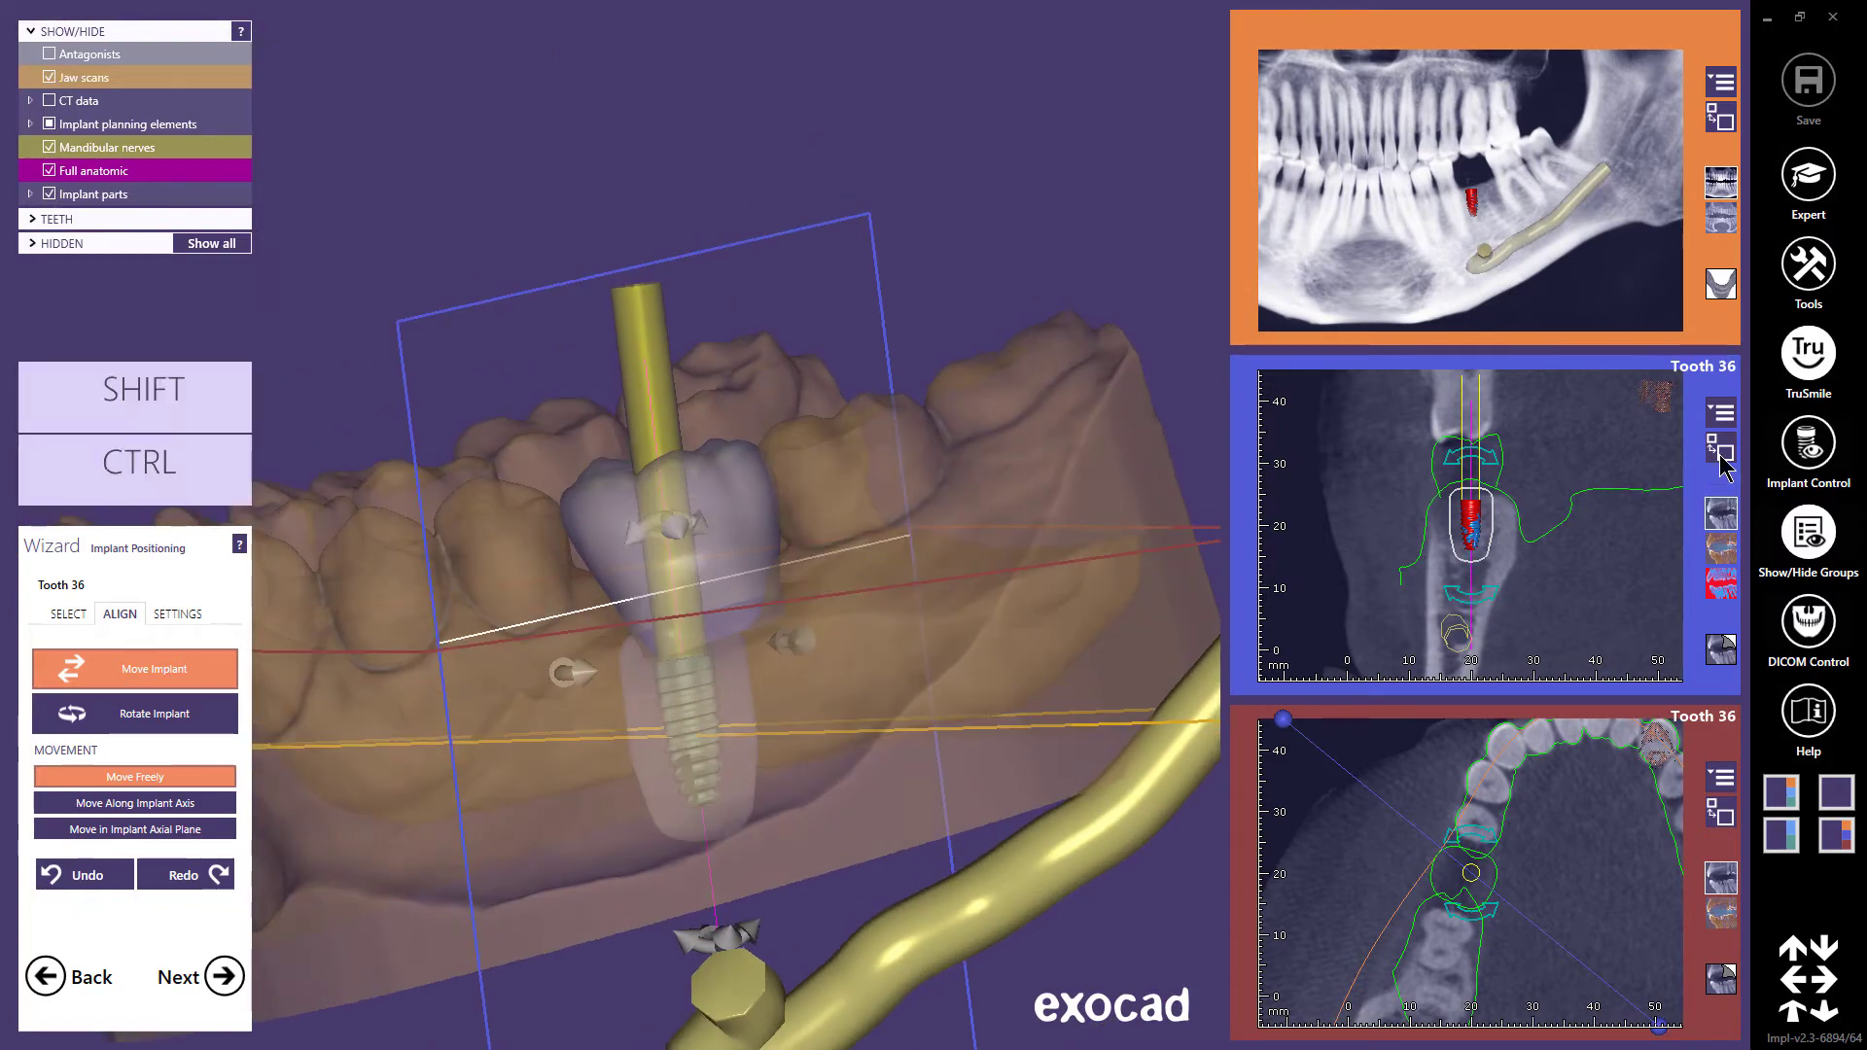
# - In the enlarged mesiodistal cross-section, tilt the implant by about 13.5°
pyautogui.click(1720, 448)
pyautogui.moveTo(544, 684); pyautogui.dragTo(694, 685, button='right')
pyautogui.moveTo(675, 727); pyautogui.dragTo(715, 727)
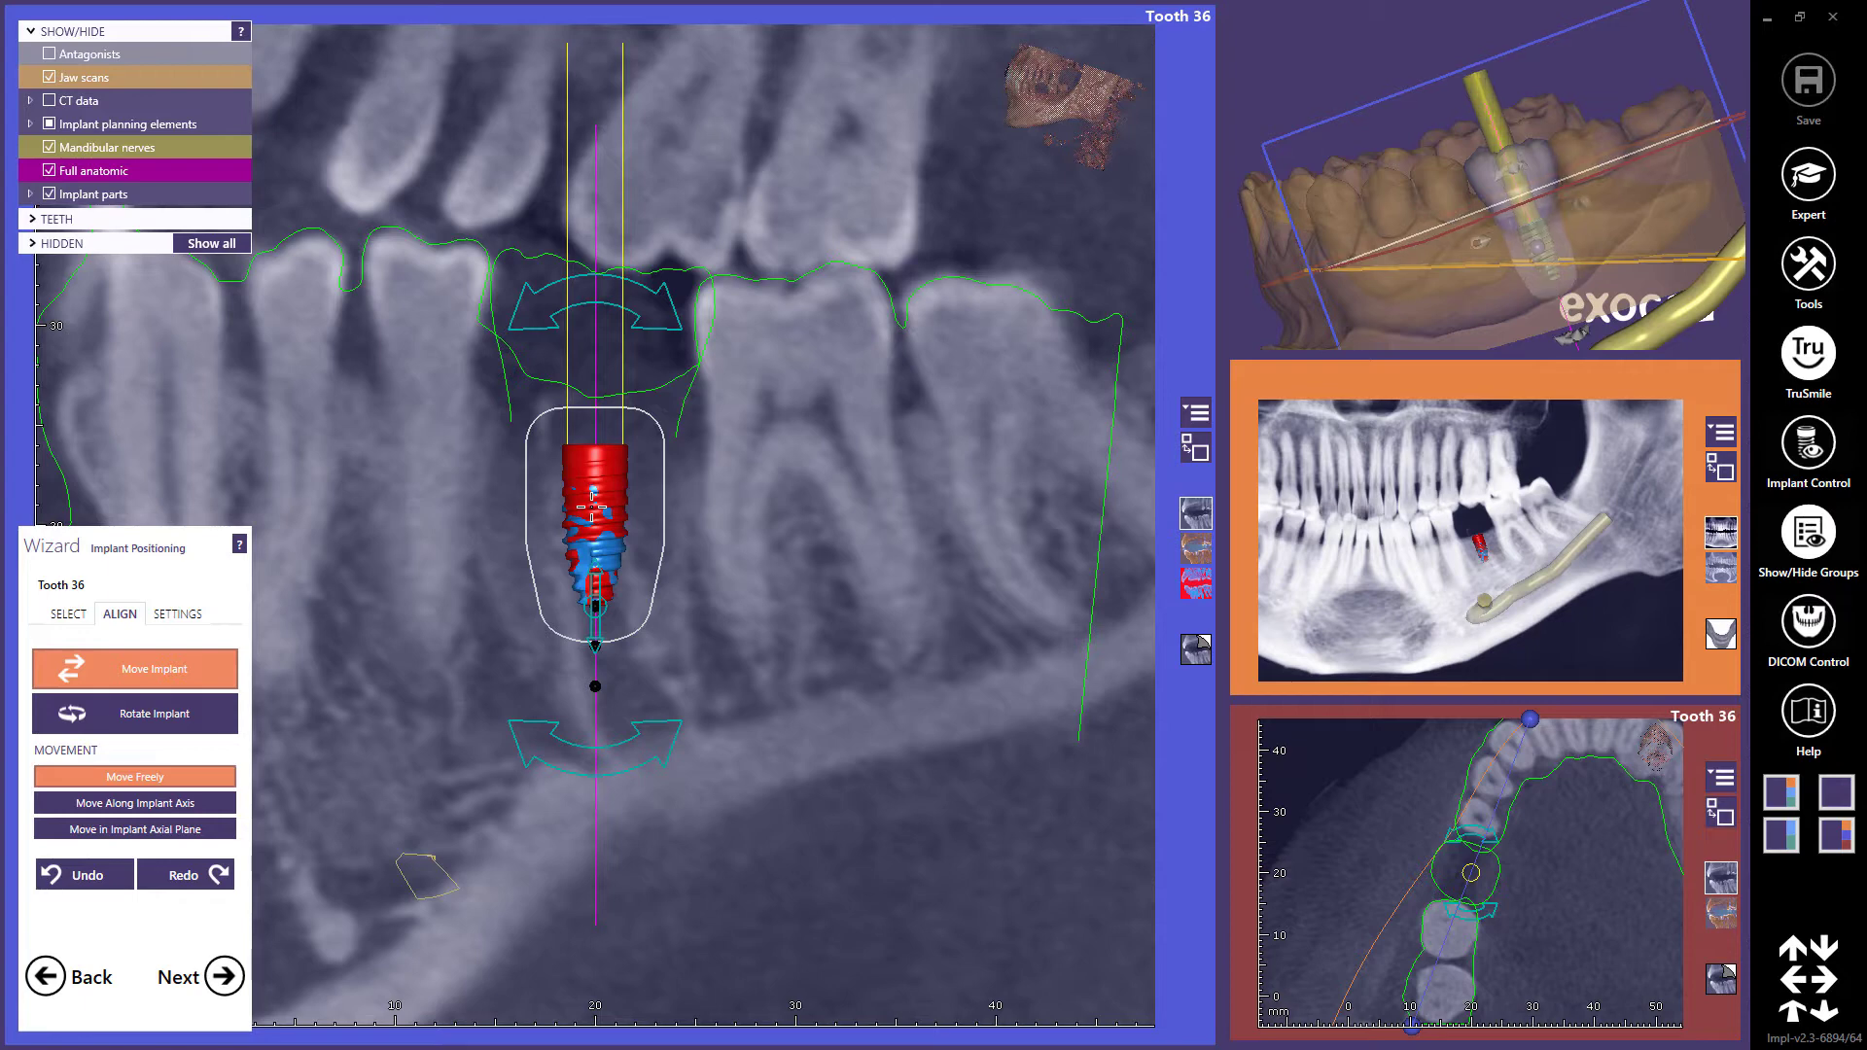
# - Increase the implant diameter to Ø 4.1 mm and nudge it slightly down and left
pyautogui.keyDown('shift'); pyautogui.scroll(1, 591, 507); pyautogui.keyUp('shift')
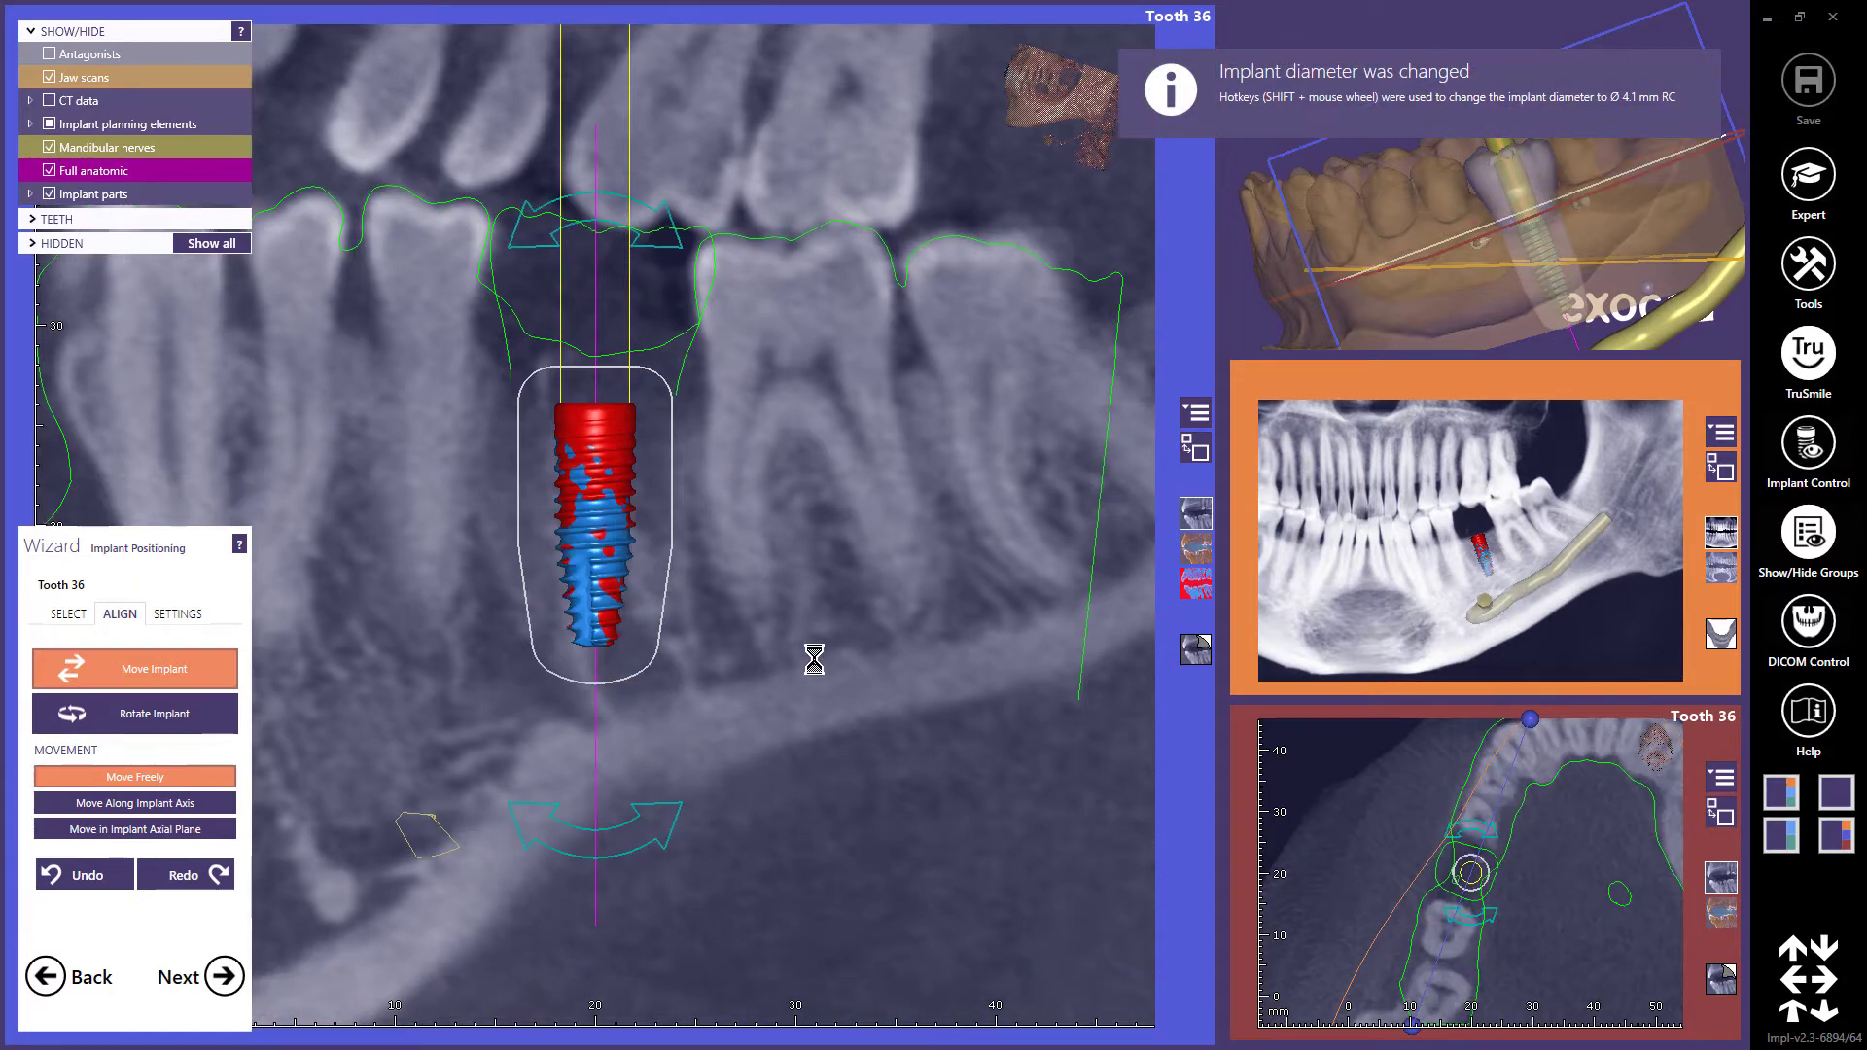
pyautogui.scroll(-3, 814, 659)
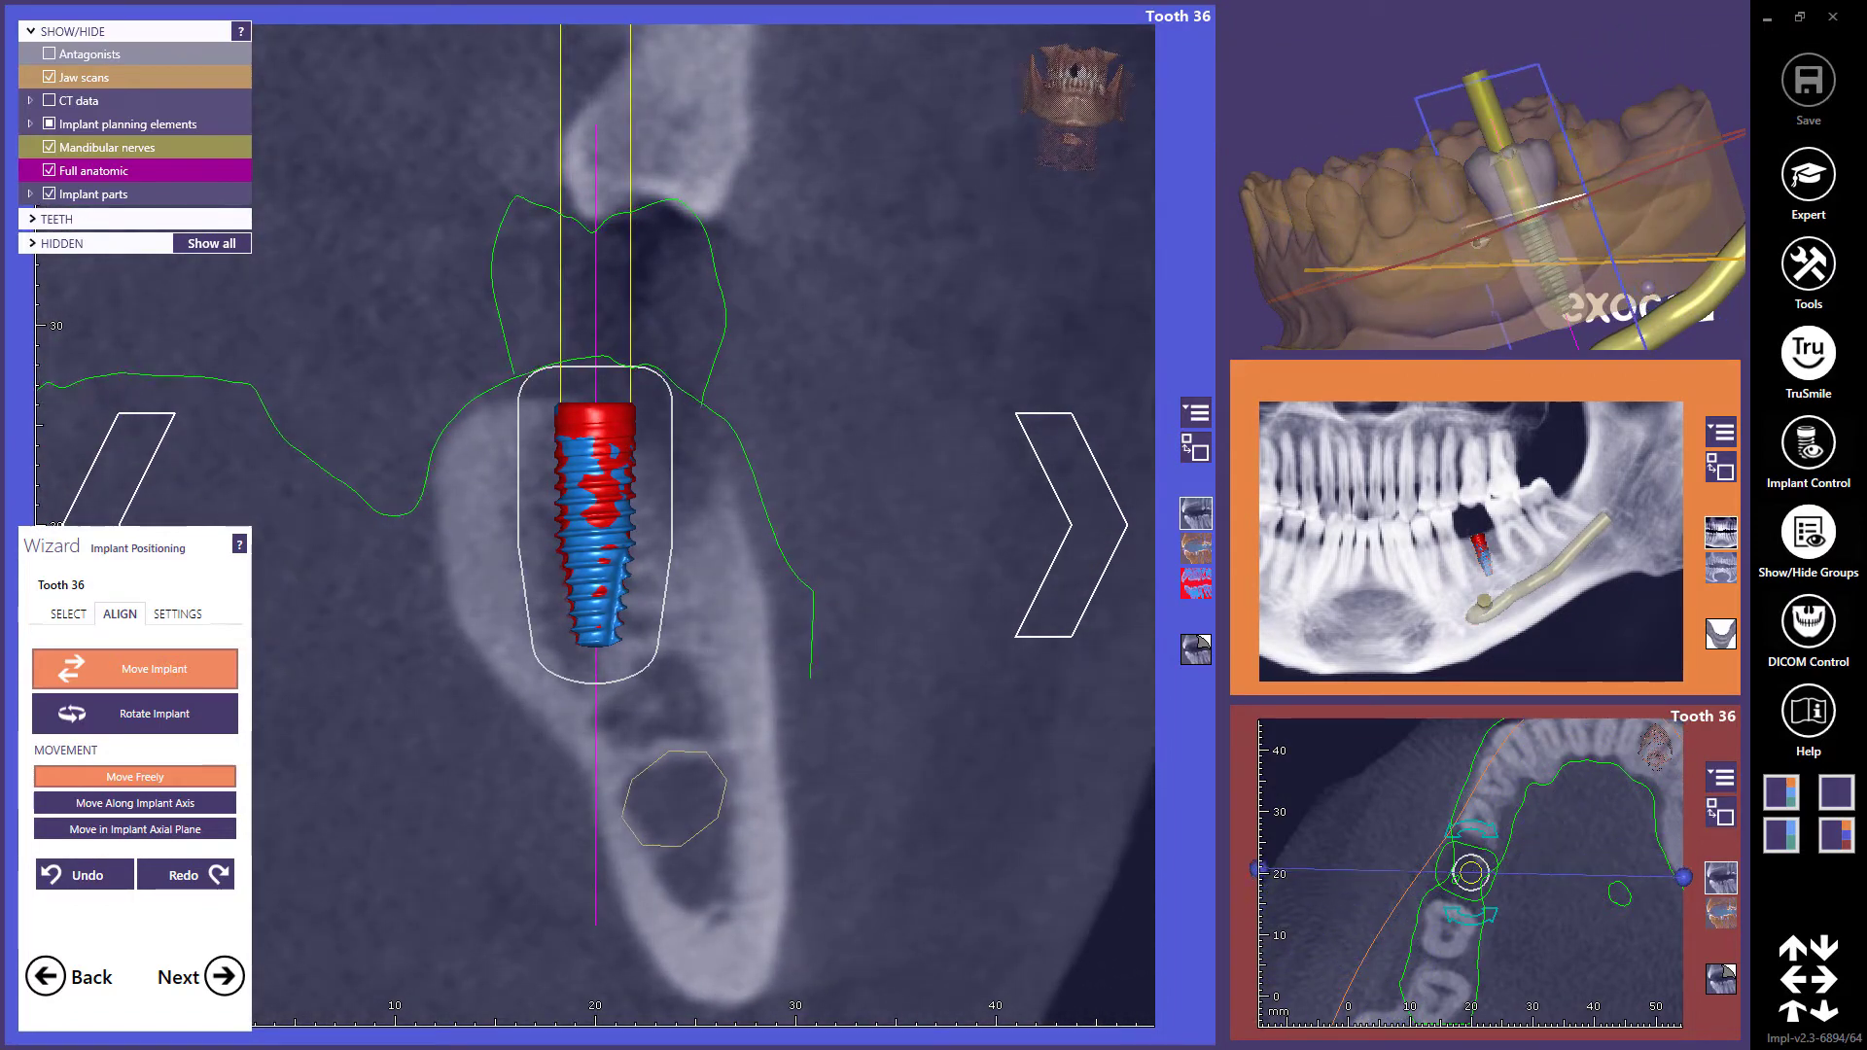
pyautogui.moveTo(597, 498); pyautogui.dragTo(616, 587)
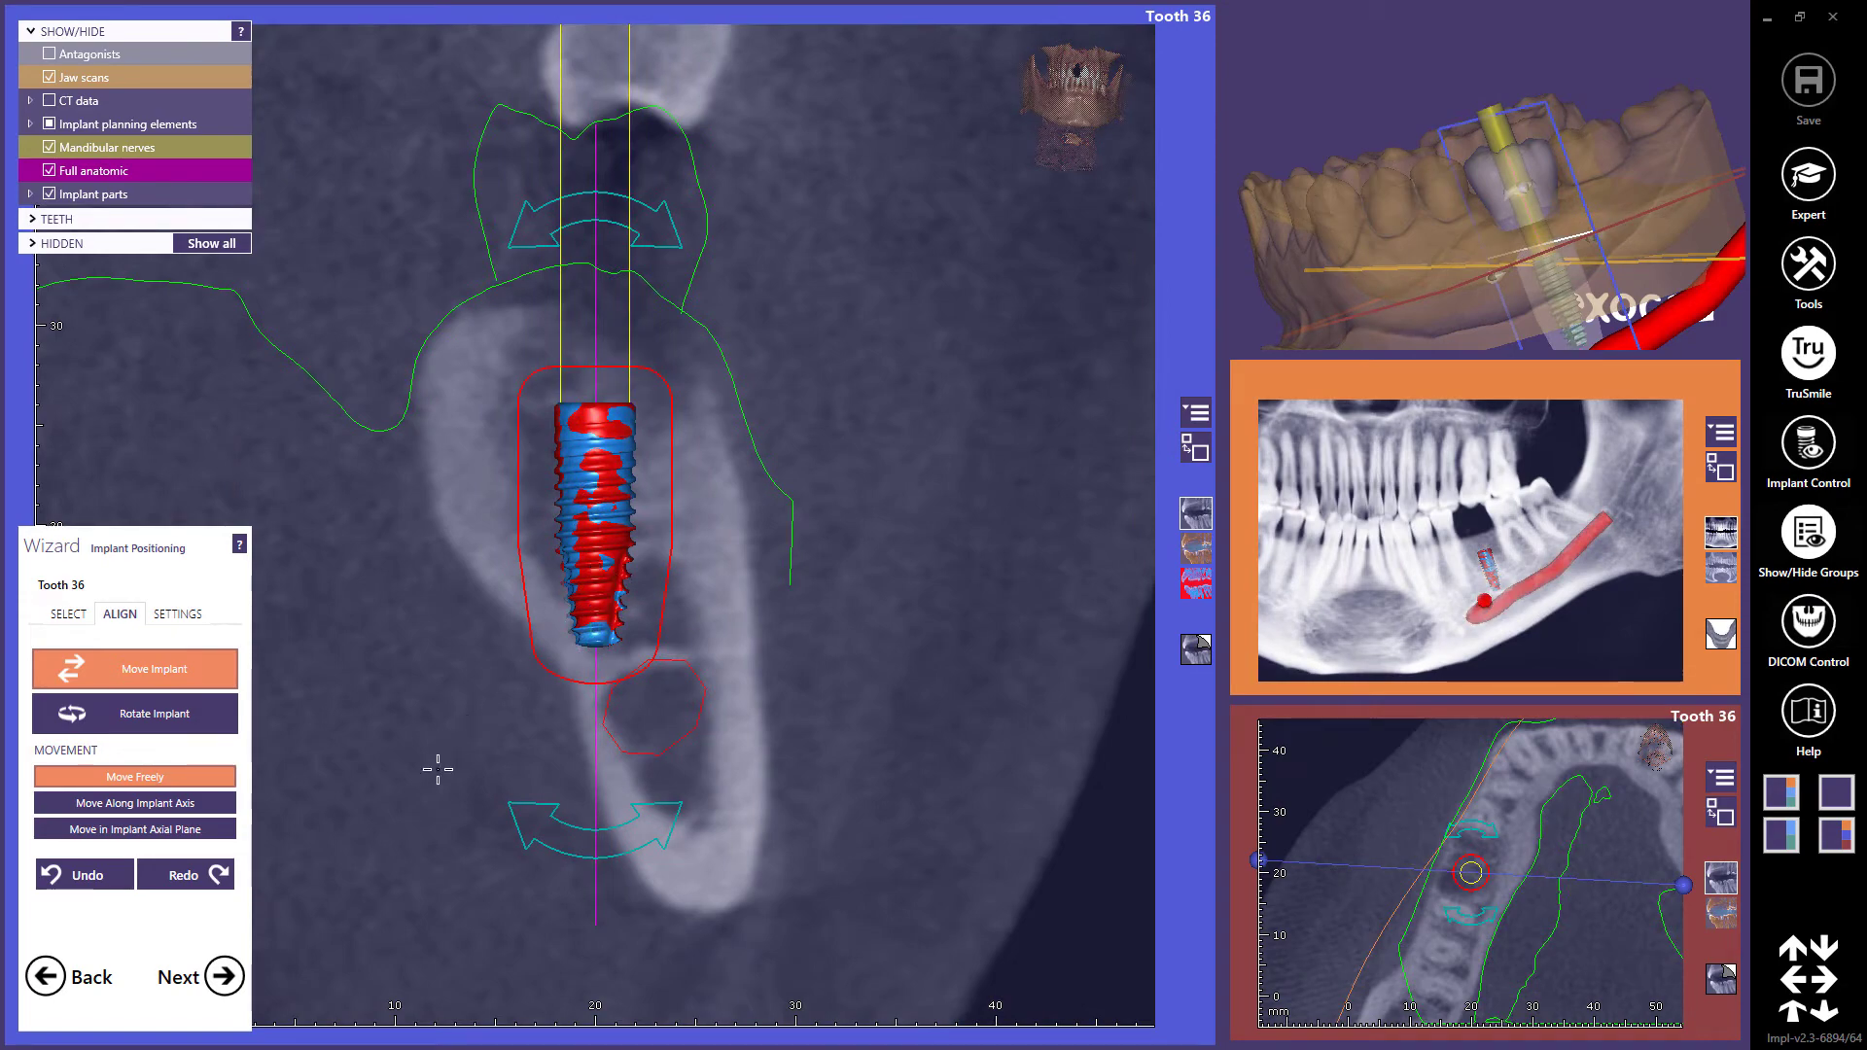
# - After the nerve collision warning, raise the implant clear of the nerve and restore the 3-D main view
pyautogui.click(224, 977)
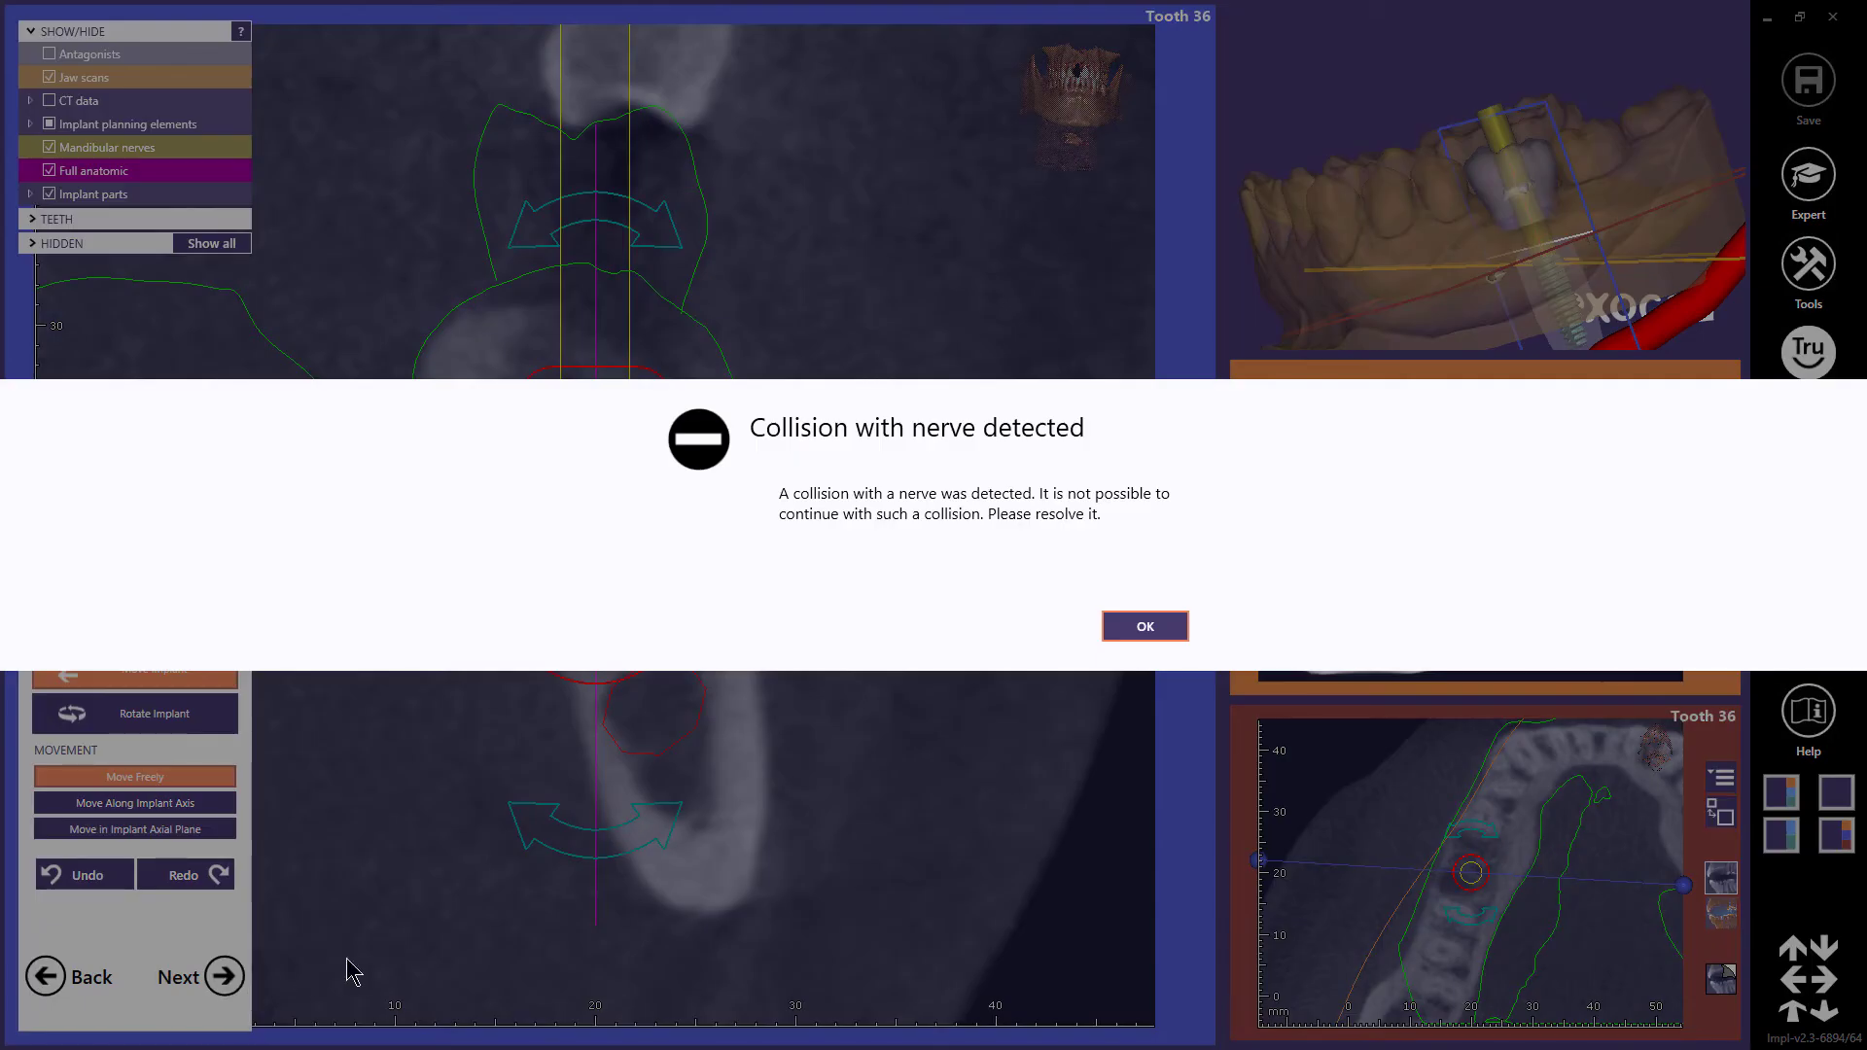
pyautogui.click(1160, 625)
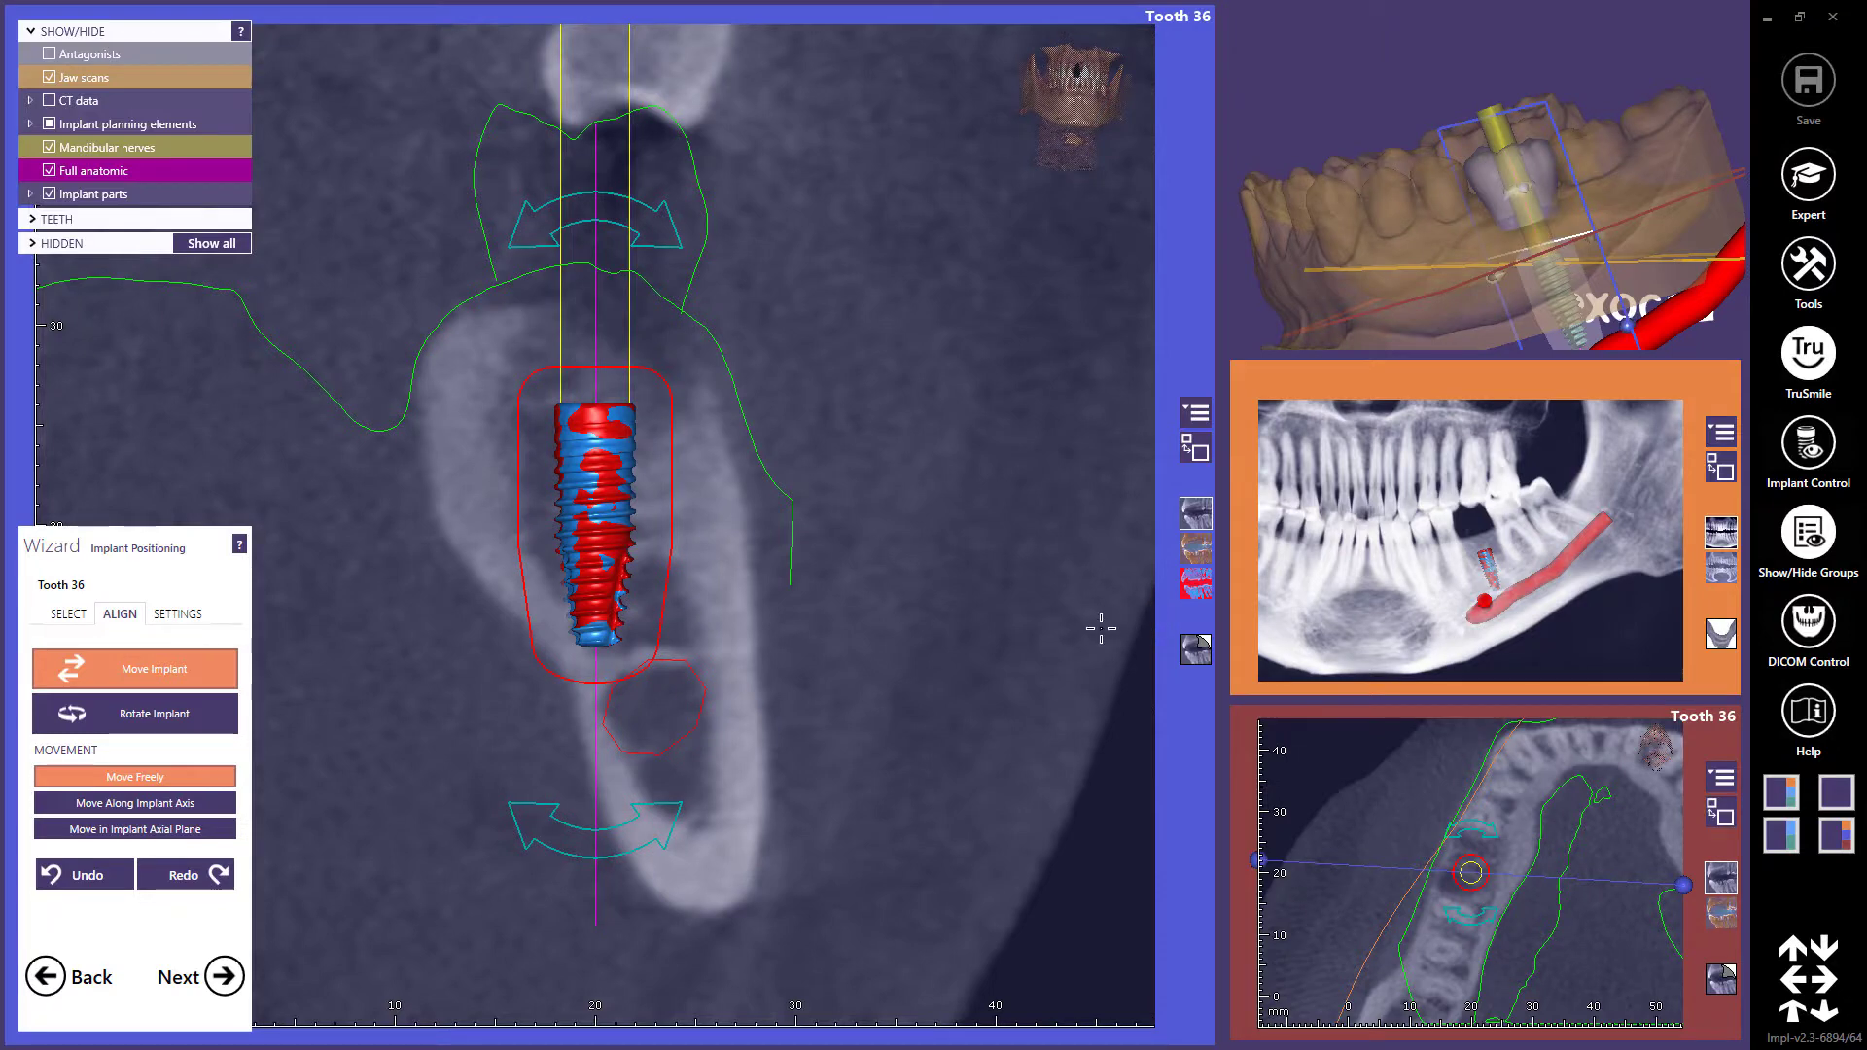
pyautogui.moveTo(602, 516); pyautogui.dragTo(603, 467)
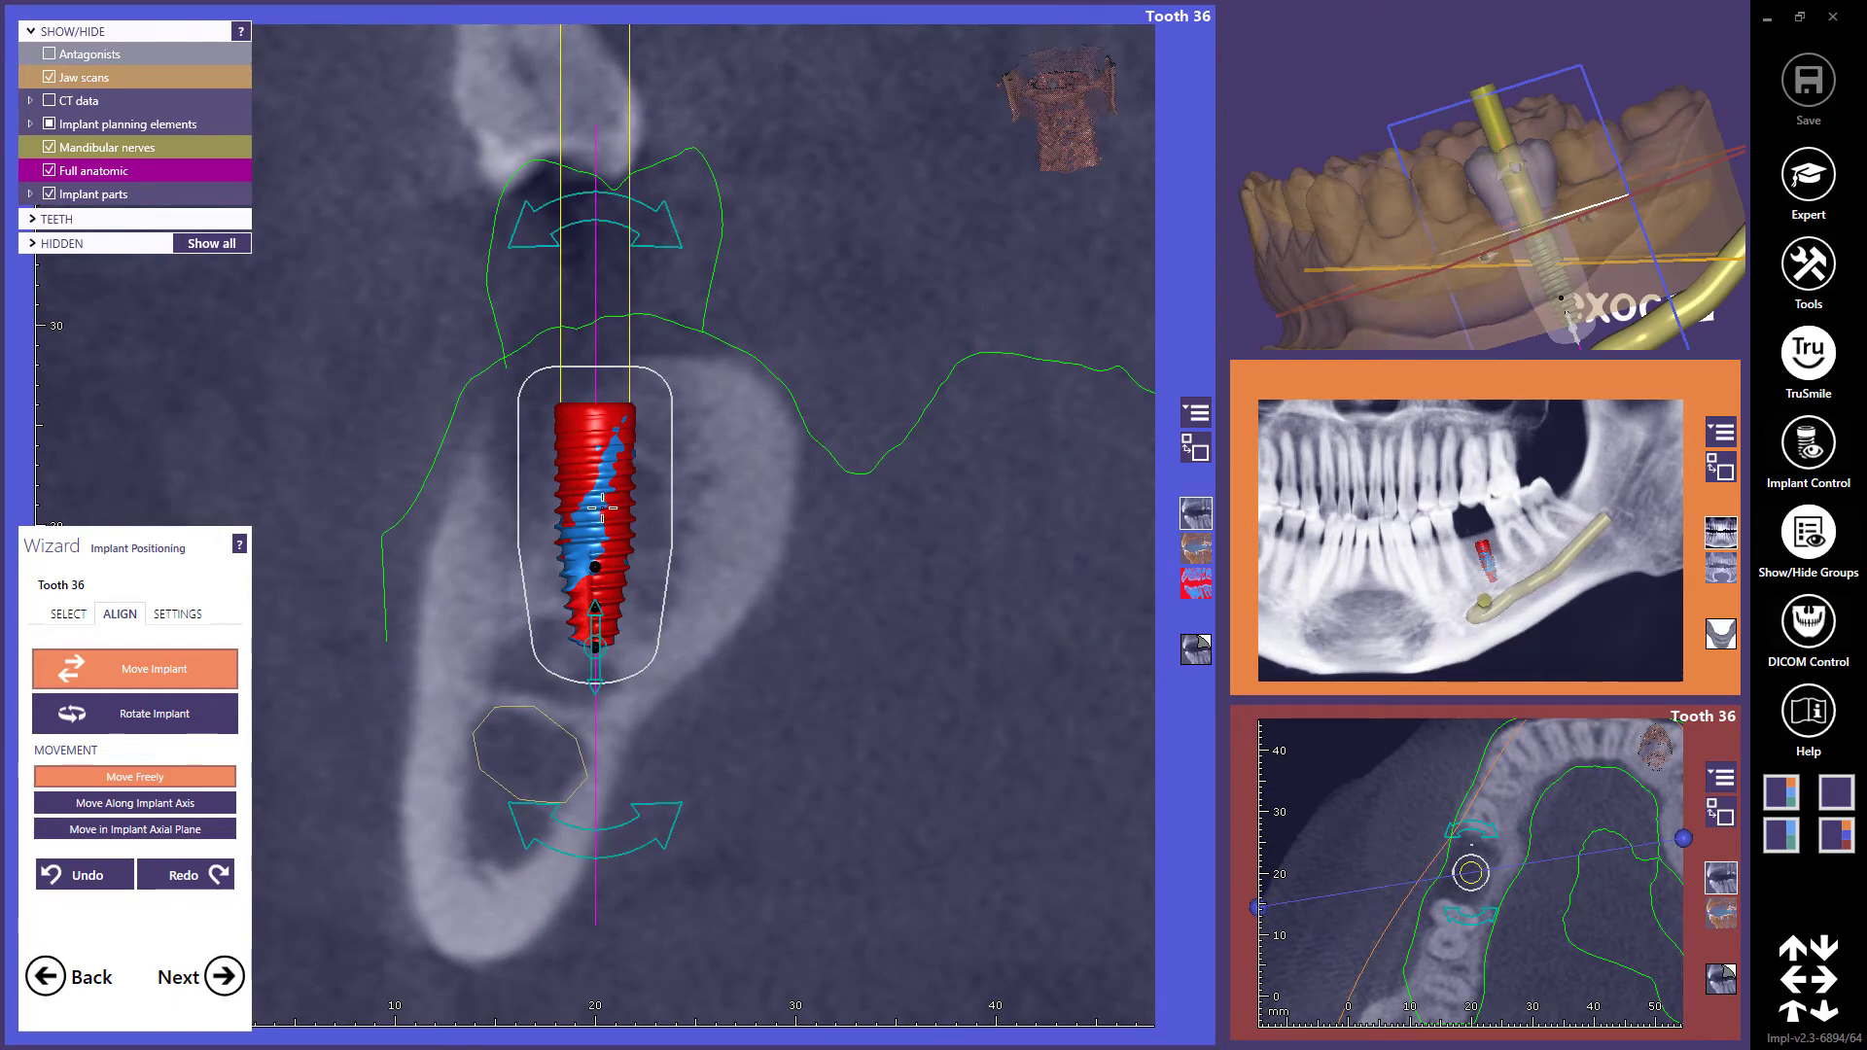
pyautogui.moveTo(625, 507)
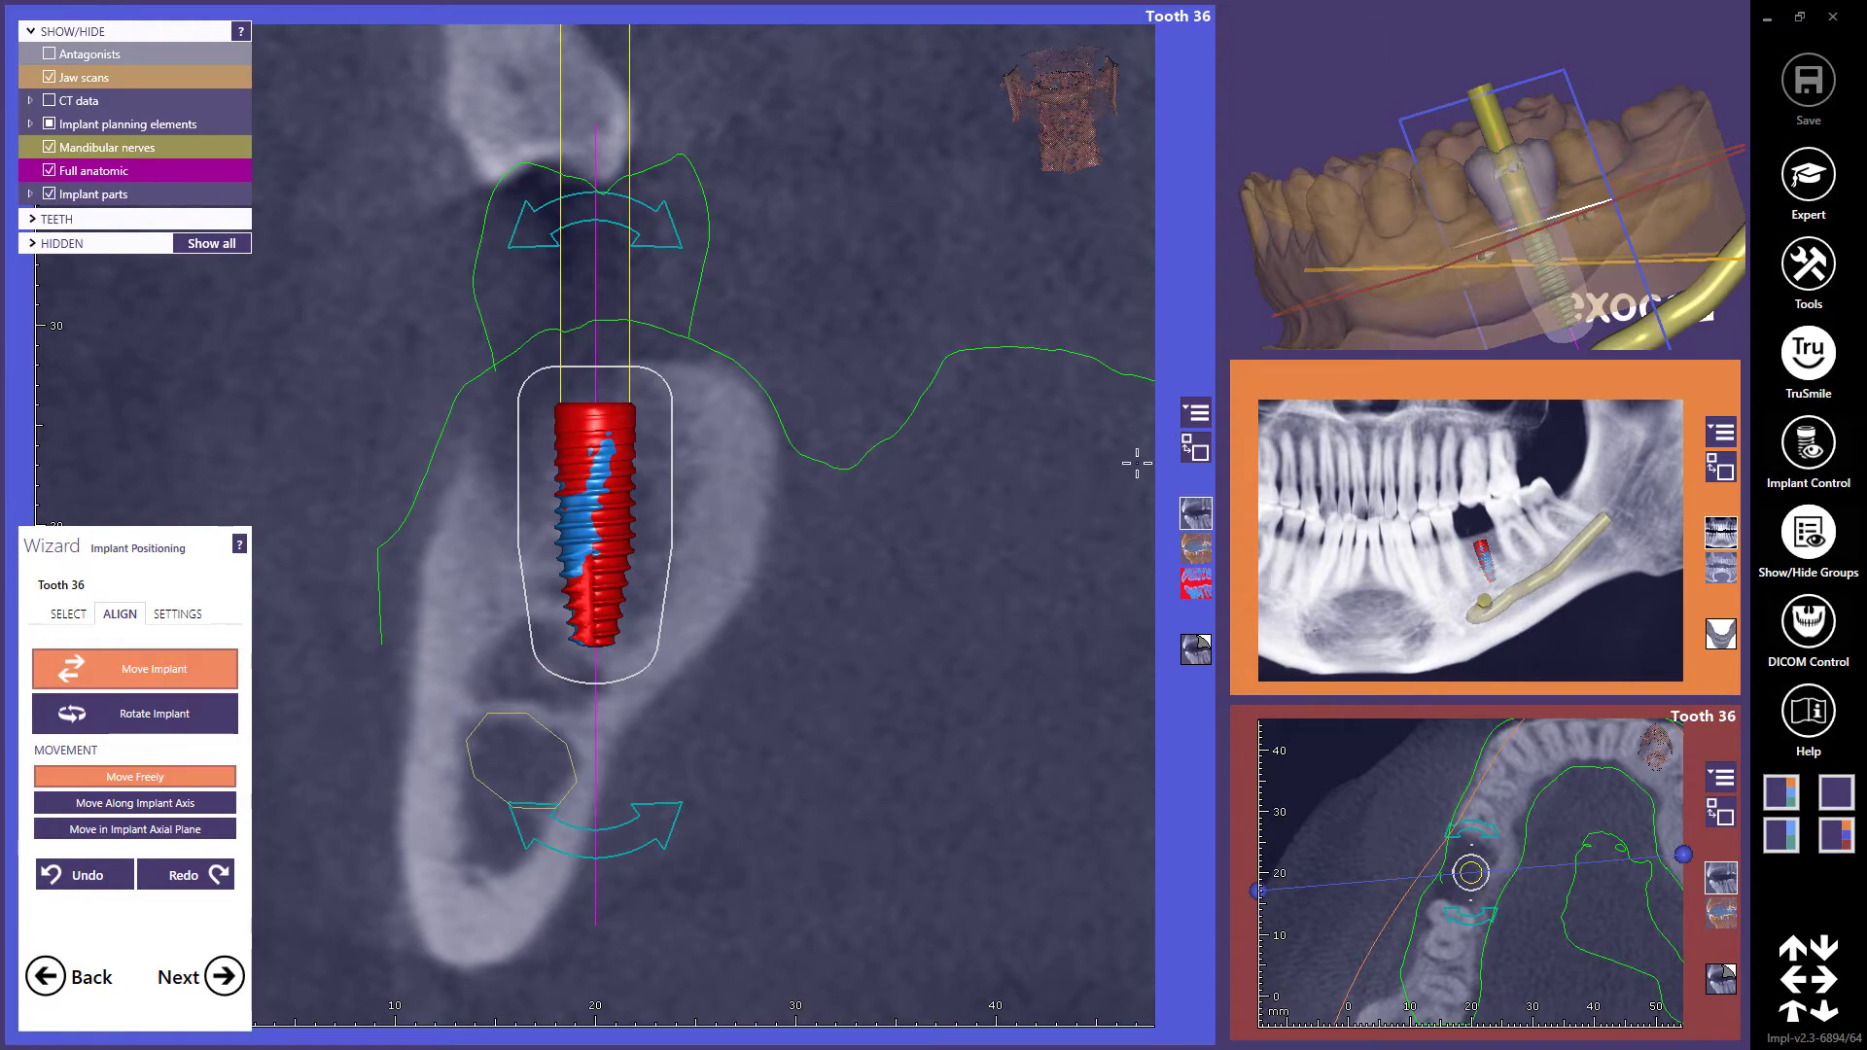
pyautogui.click(1194, 451)
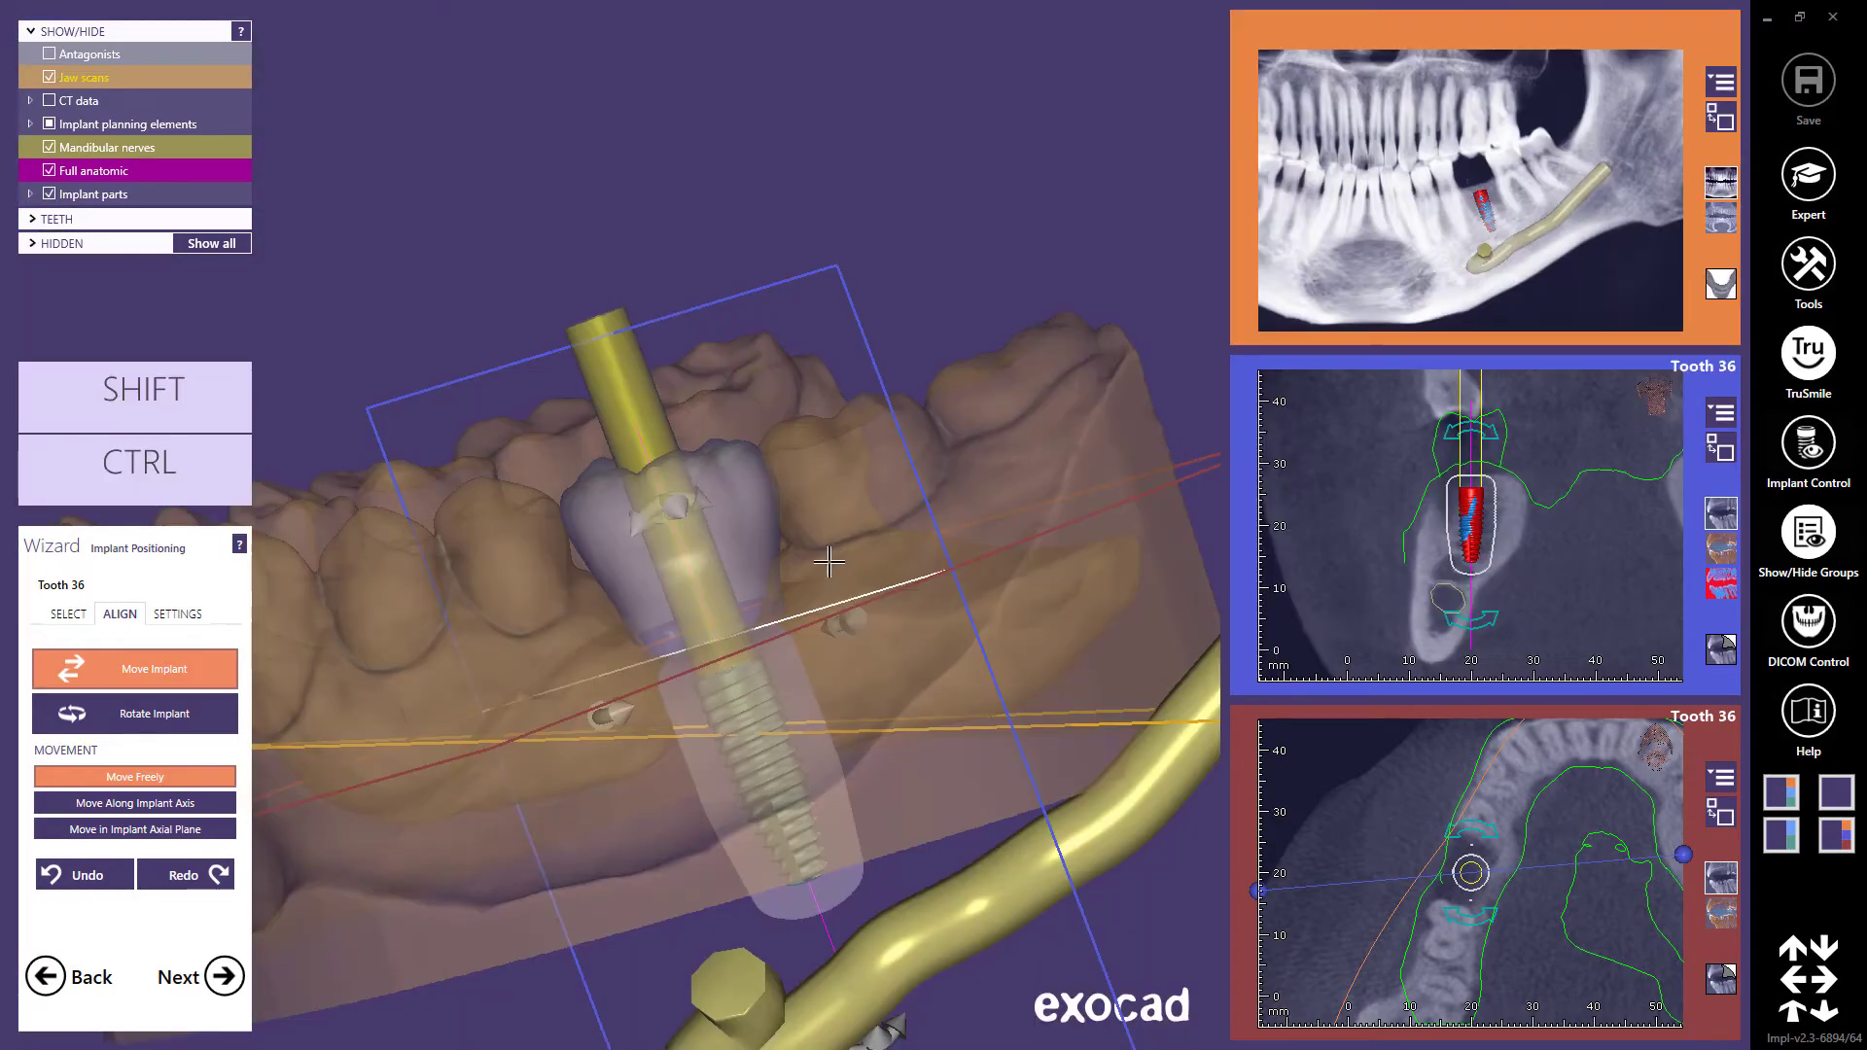